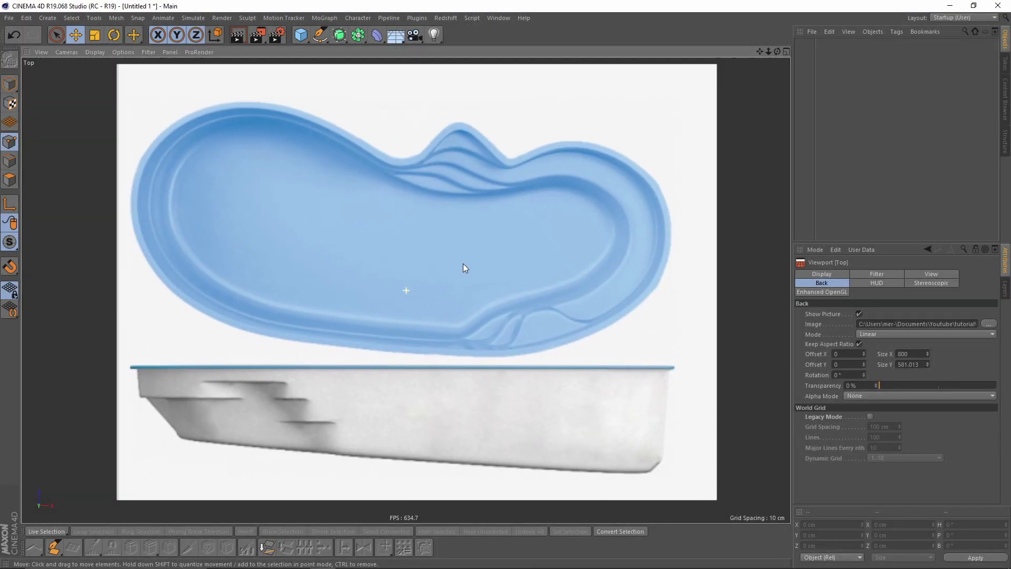
{"action": "scroll", "coordinate": [463, 277], "scroll_direction": "down", "scroll_amount": 3}
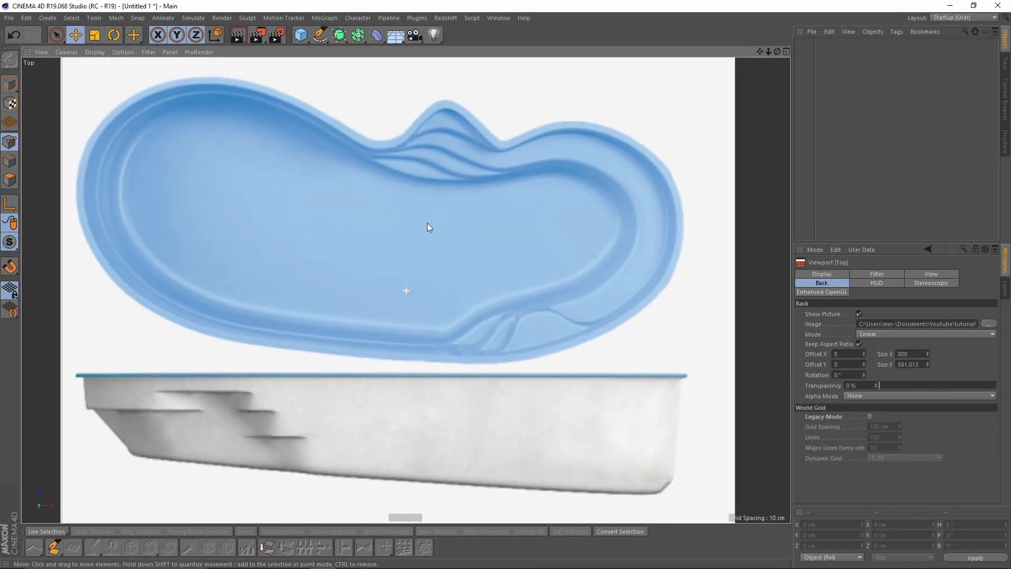
{"action": "middle_click_drag", "start_coordinate": [449, 127], "coordinate": [484, 155], "text": "alt"}
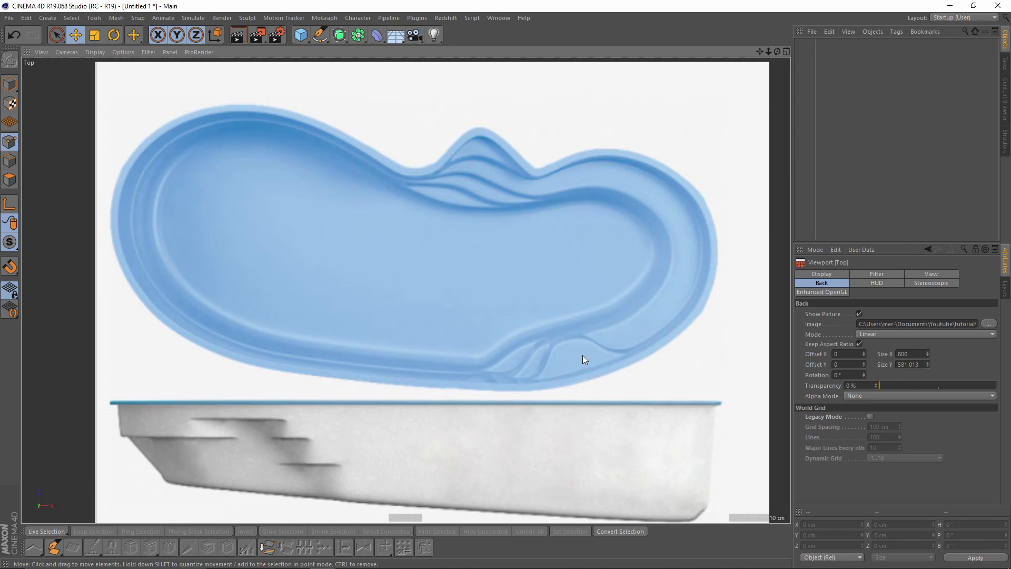
{"action": "scroll", "coordinate": [549, 286], "scroll_direction": "up", "scroll_amount": 2}
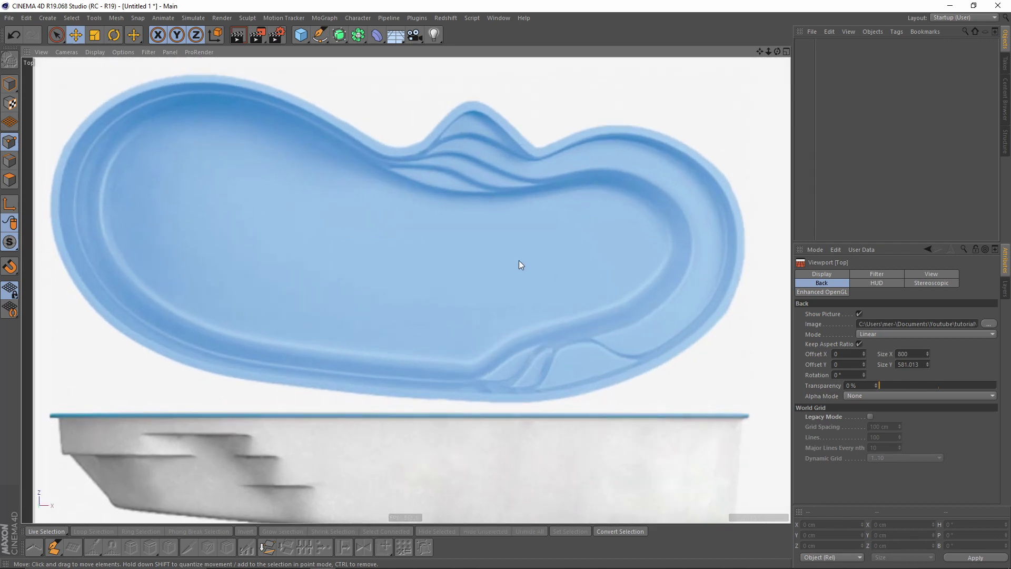
{"action": "middle_click_drag", "start_coordinate": [529, 271], "coordinate": [539, 307], "text": "alt"}
{"action": "scroll", "coordinate": [538, 310], "scroll_direction": "up", "scroll_amount": 1}
{"action": "scroll", "coordinate": [535, 312], "scroll_direction": "down", "scroll_amount": 1}
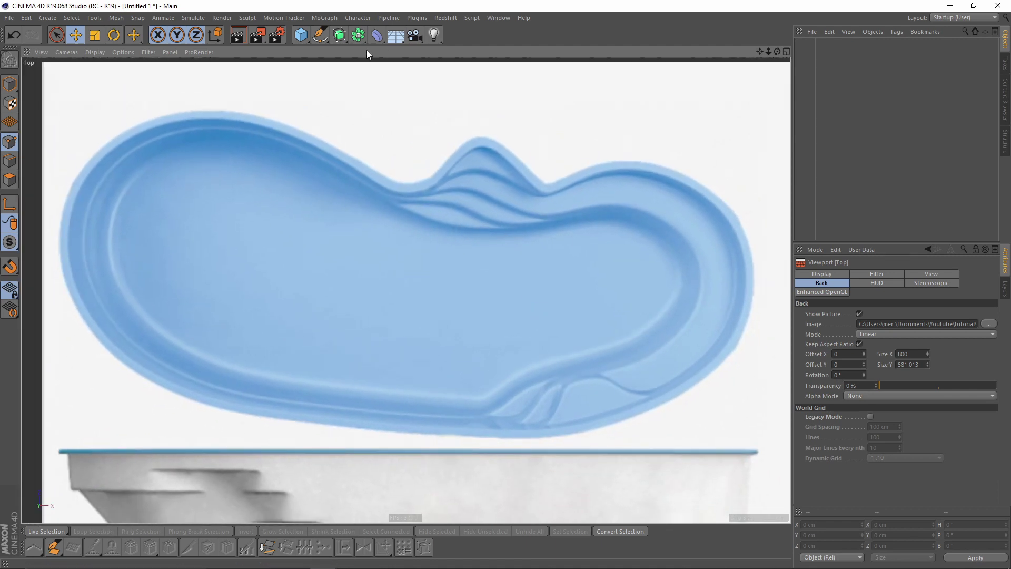
{"action": "left_click_drag", "start_coordinate": [321, 36], "coordinate": [476, 17]}
{"action": "left_click_drag", "start_coordinate": [360, 37], "coordinate": [371, 60]}
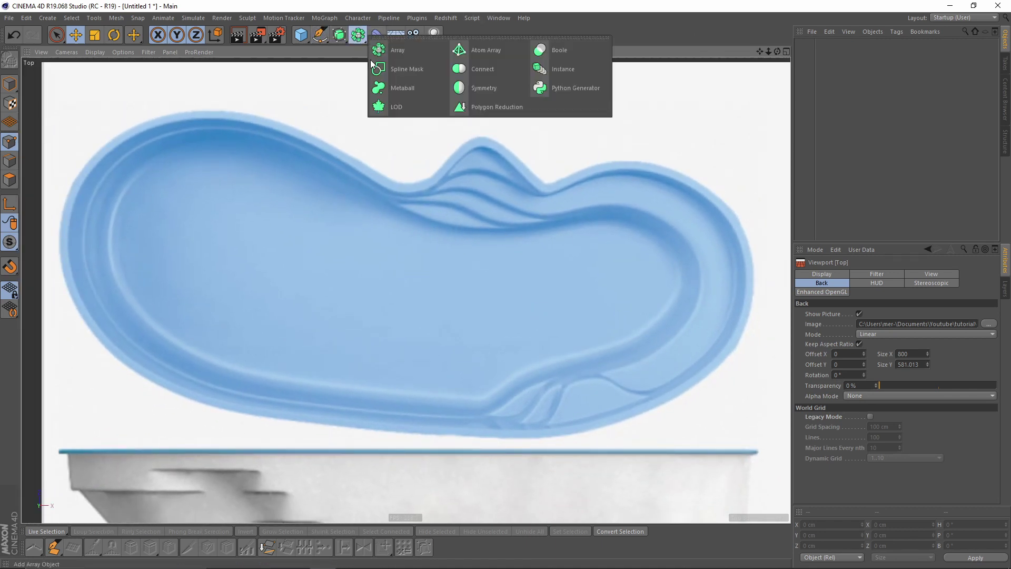
{"action": "left_click", "coordinate": [339, 35]}
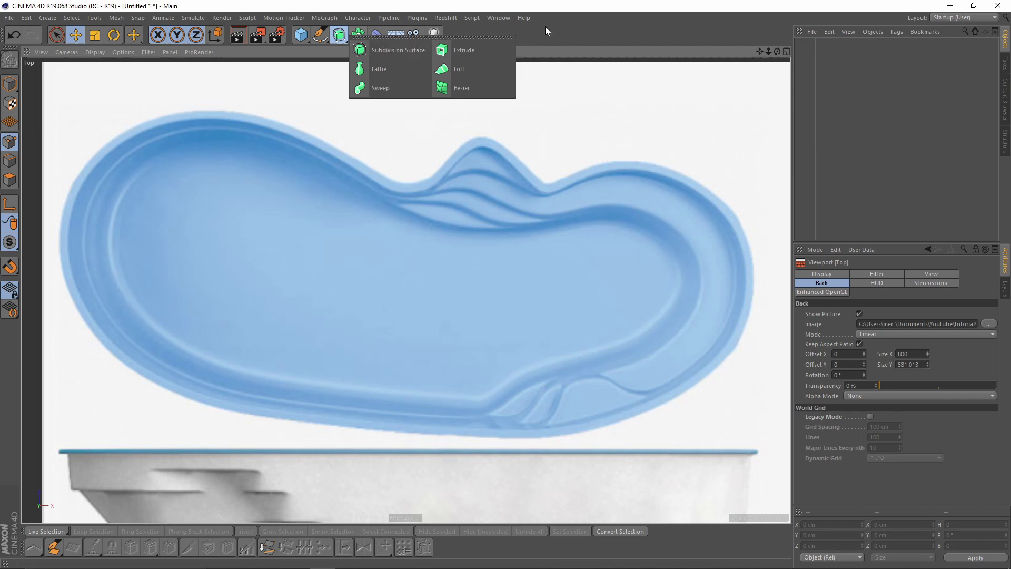
{"action": "scroll", "coordinate": [451, 242], "scroll_direction": "down", "scroll_amount": 3}
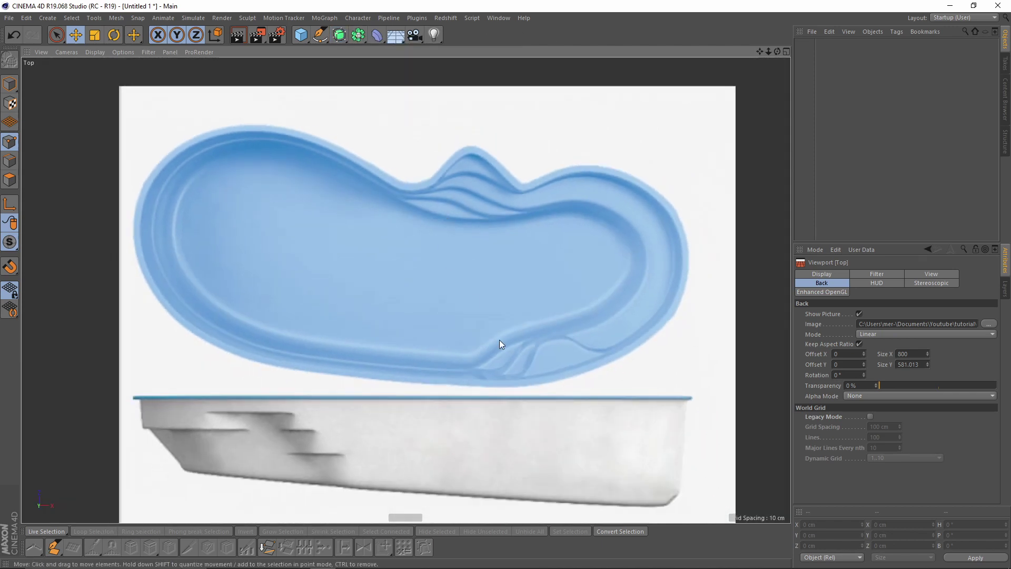
{"action": "middle_click_drag", "start_coordinate": [549, 396], "coordinate": [529, 376], "text": "alt"}
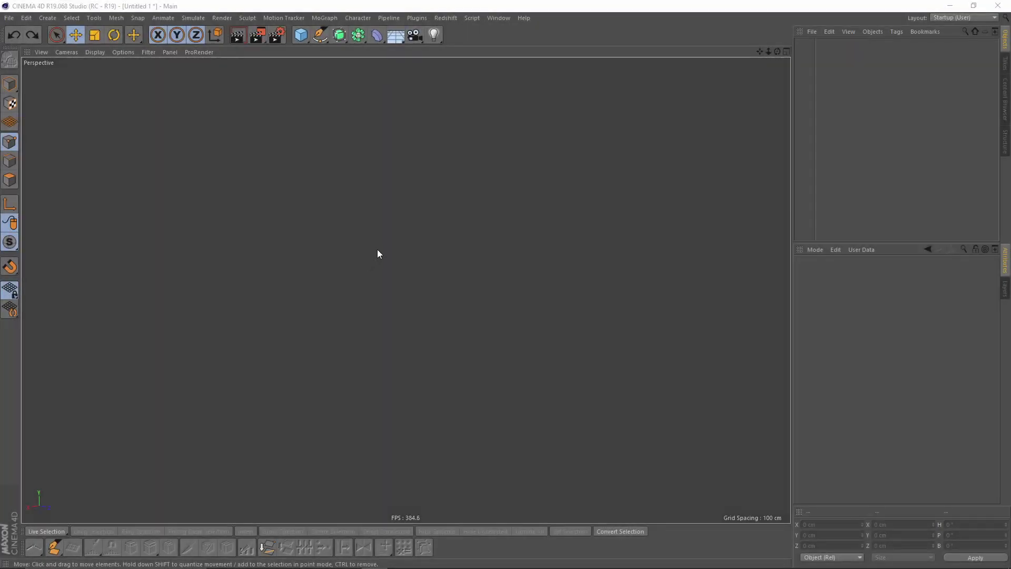
Load the pool reference image as the Top view's background picture and set its transparency to 82%
{"action": "middle_click", "coordinate": [392, 207]}
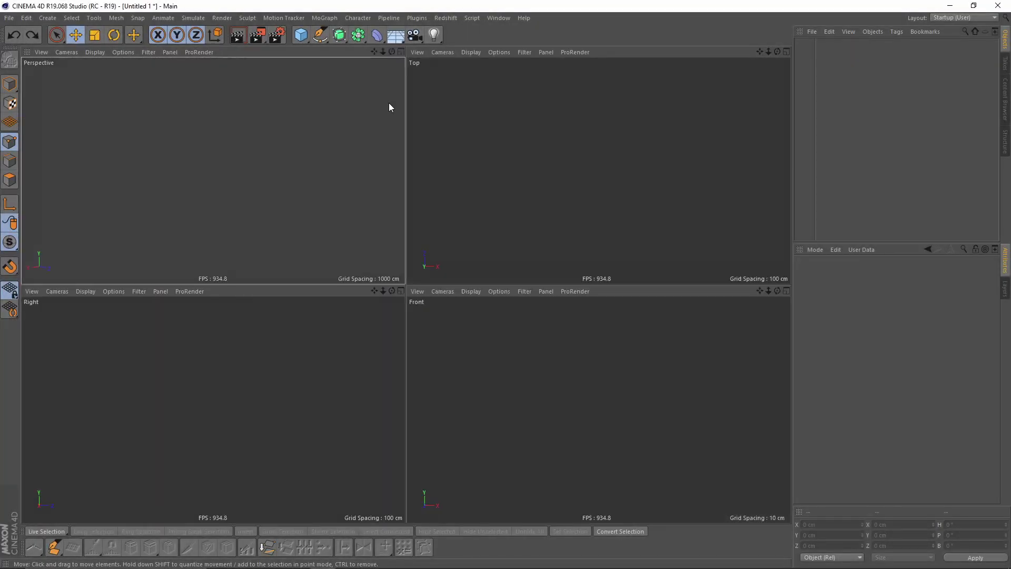
{"action": "middle_click", "coordinate": [470, 82]}
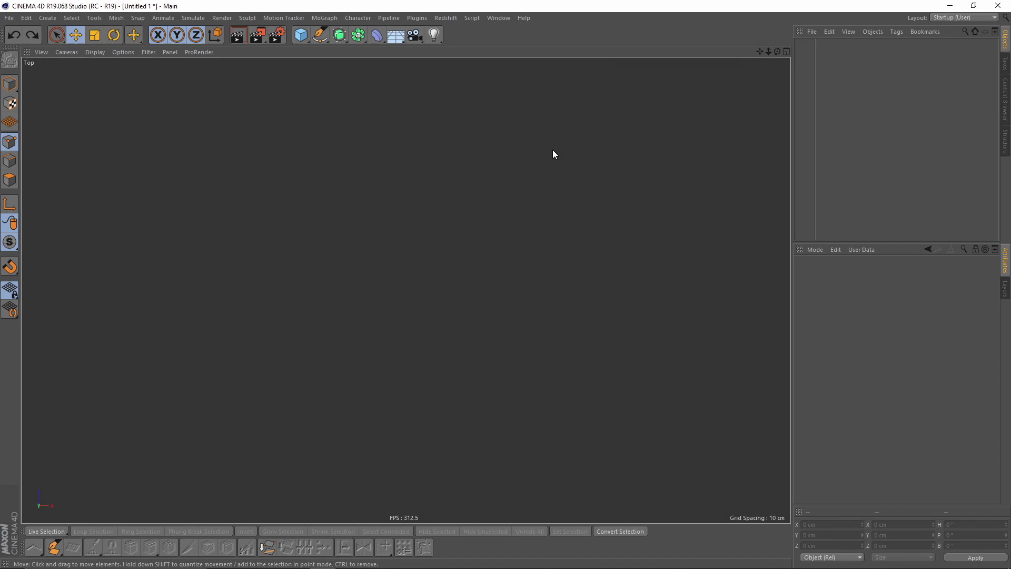
{"action": "key", "text": "shift+v"}
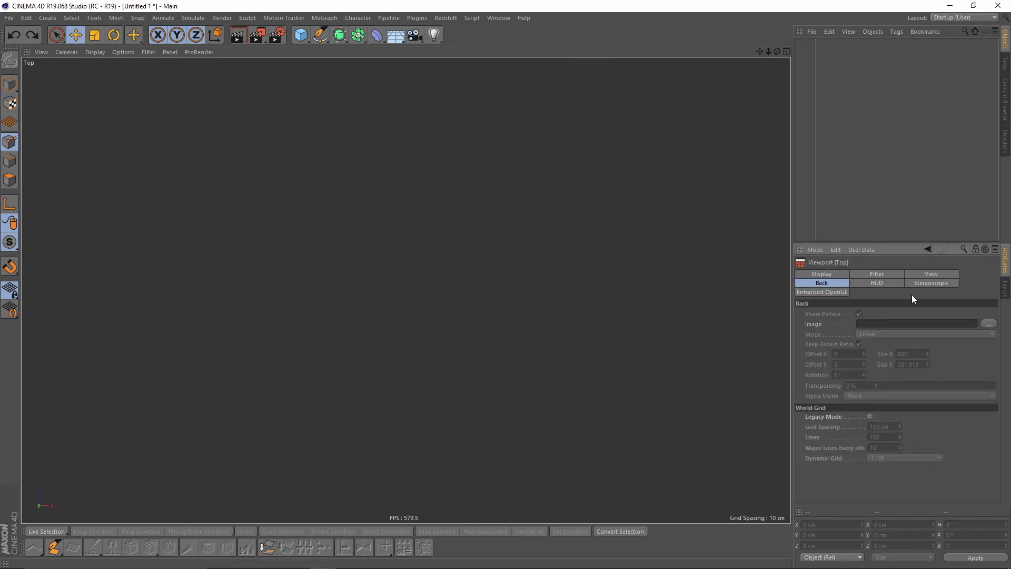
{"action": "left_click", "coordinate": [988, 323]}
{"action": "double_click", "coordinate": [124, 105]}
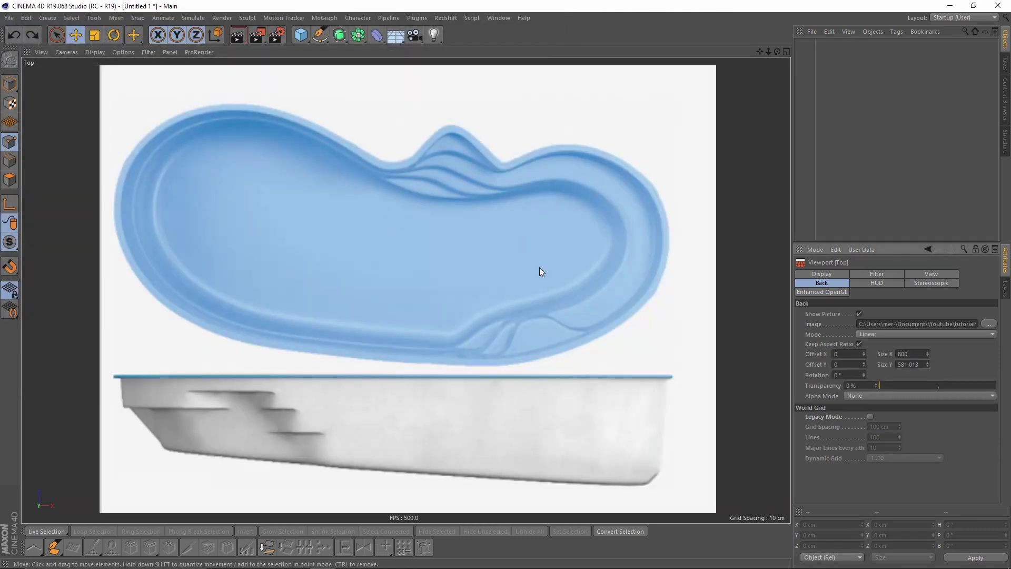
{"action": "scroll", "coordinate": [399, 190], "scroll_direction": "up", "scroll_amount": 4}
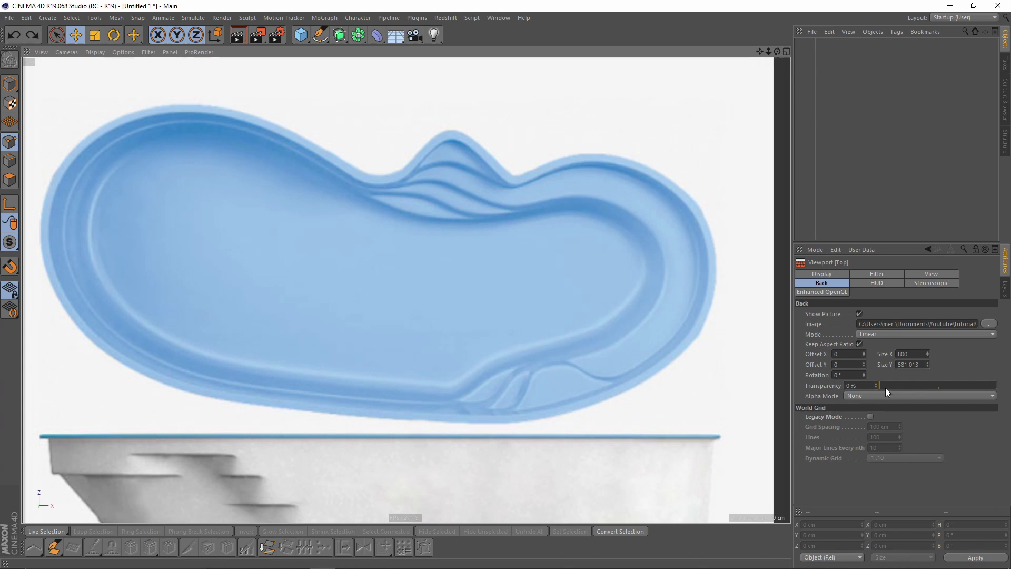
{"action": "left_click_drag", "start_coordinate": [886, 387], "coordinate": [972, 387]}
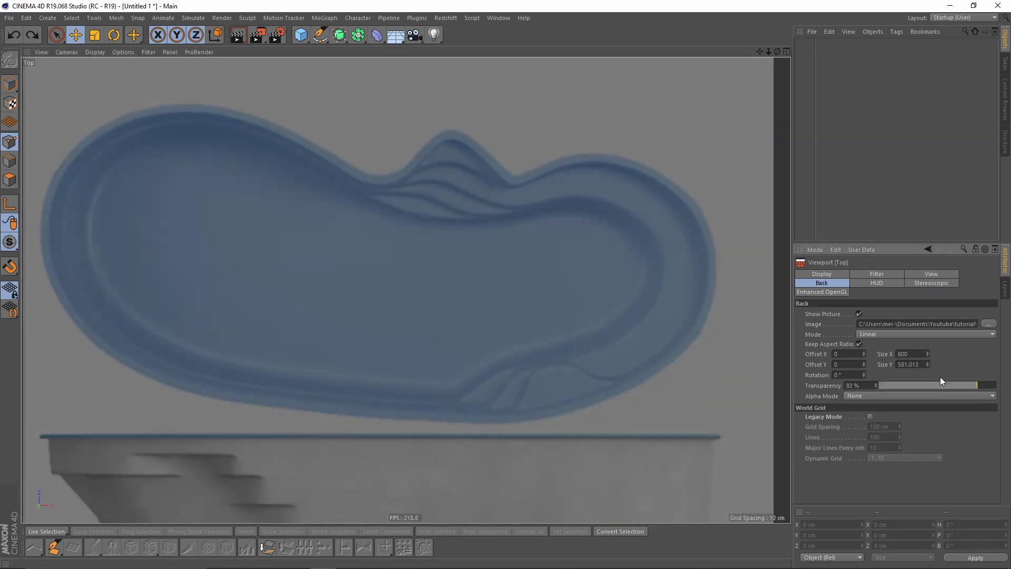
Trace the pool's outer edge in the Top view as a closed freehand spline with the Sketch tool
{"action": "left_click", "coordinate": [324, 18]}
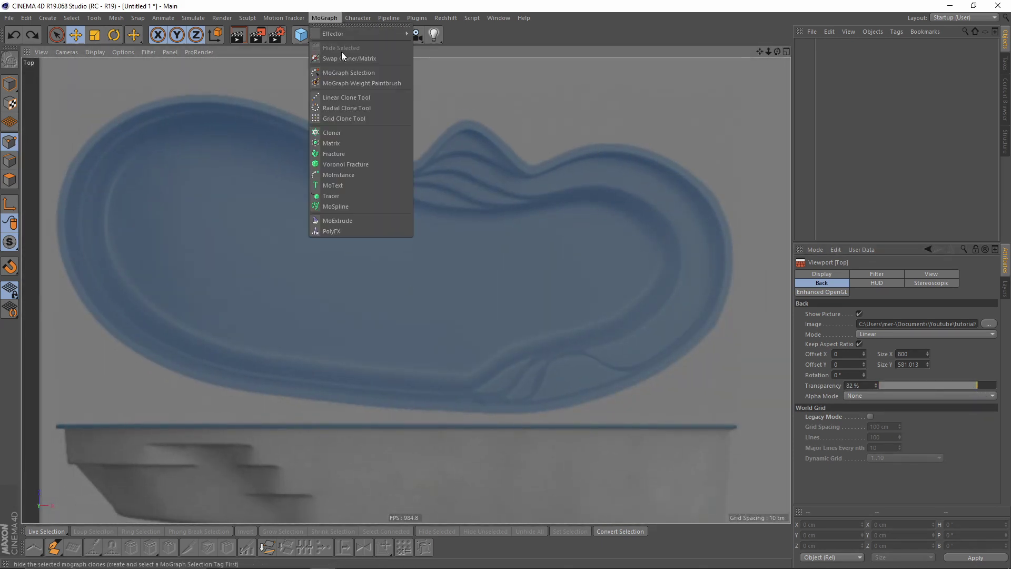
{"action": "left_click", "coordinate": [361, 10]}
{"action": "left_click", "coordinate": [320, 32]}
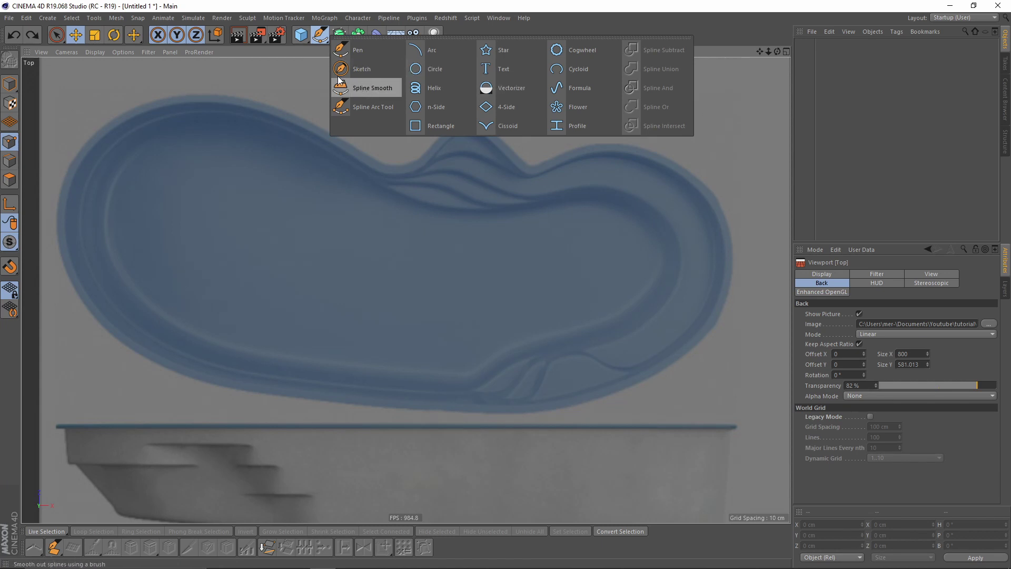
{"action": "left_click", "coordinate": [364, 68]}
{"action": "mouse_move", "coordinate": [320, 194]}
{"action": "middle_mouse_down", "text": "alt"}
{"action": "mouse_move", "coordinate": [503, 302]}
{"action": "mouse_move", "coordinate": [393, 254]}
{"action": "mouse_move", "coordinate": [413, 199]}
{"action": "middle_mouse_up", "text": "alt"}
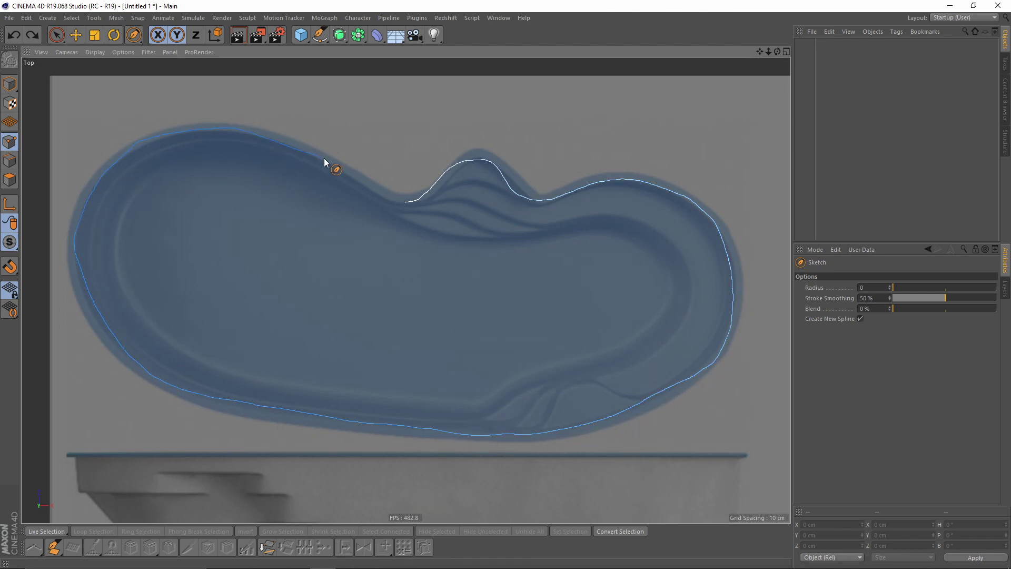
{"action": "left_click_drag", "start_coordinate": [405, 203], "coordinate": [406, 202]}
{"action": "scroll", "coordinate": [400, 195], "scroll_direction": "up", "scroll_amount": 5}
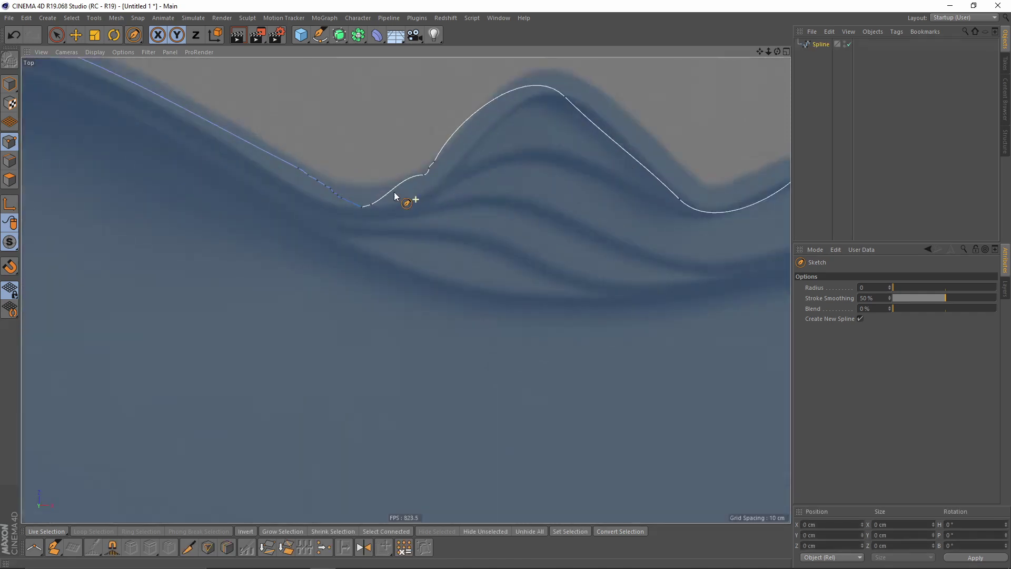
{"action": "scroll", "coordinate": [436, 190], "scroll_direction": "down", "scroll_amount": 10}
{"action": "scroll", "coordinate": [421, 179], "scroll_direction": "up", "scroll_amount": 6}
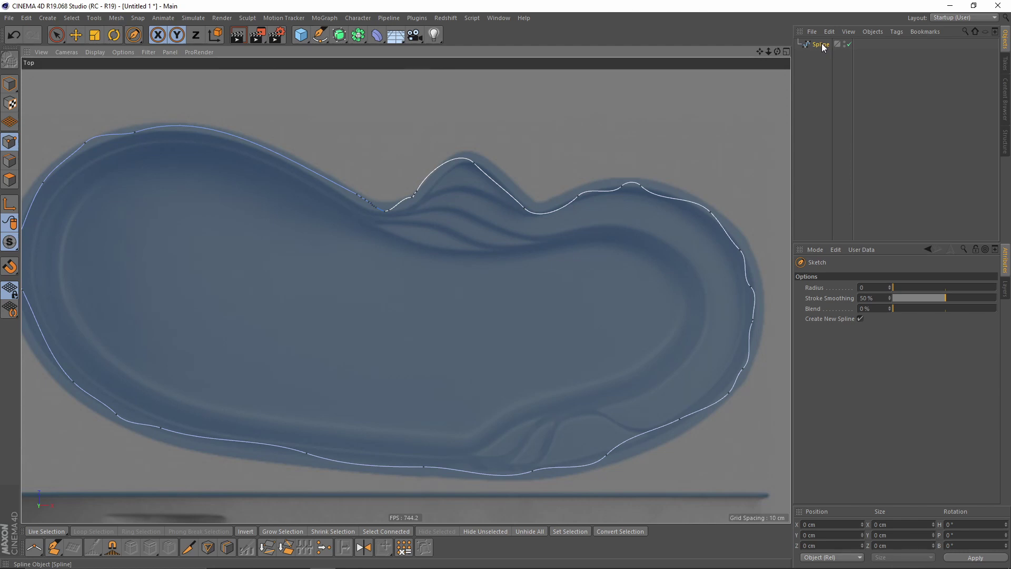
Even out the wobbly pool outline spline all the way around with the Spline Smooth brush
{"action": "left_click", "coordinate": [821, 44]}
{"action": "scroll", "coordinate": [453, 213], "scroll_direction": "down", "scroll_amount": 3}
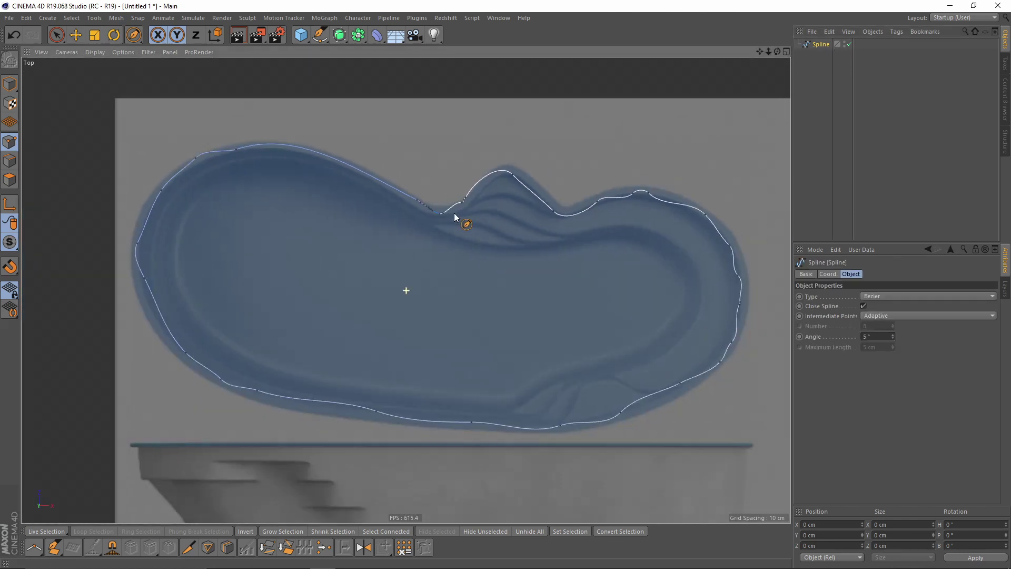
{"action": "left_click", "coordinate": [319, 34]}
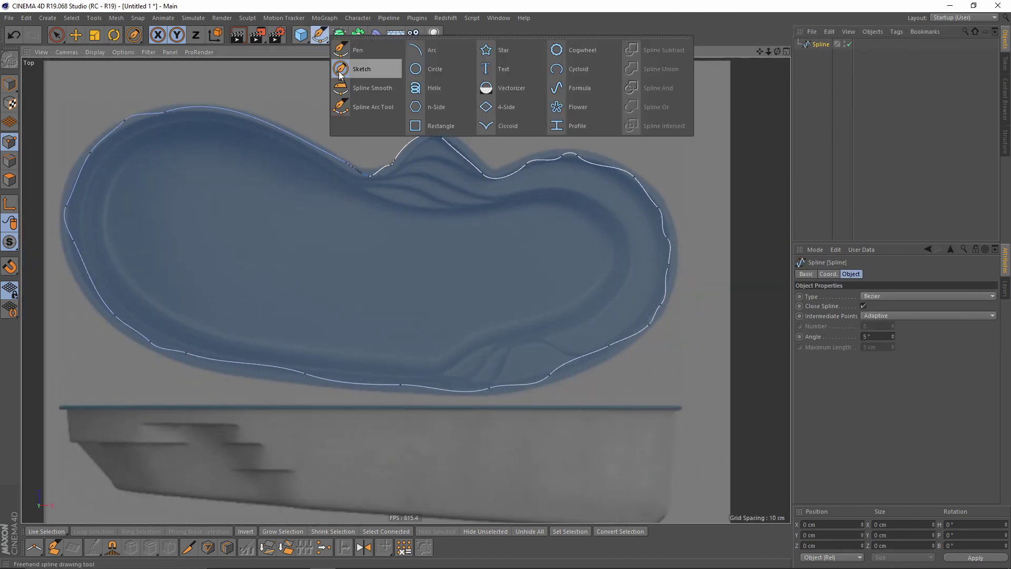
{"action": "left_click", "coordinate": [373, 90]}
{"action": "middle_click_drag", "start_coordinate": [328, 186], "coordinate": [406, 201], "text": "alt"}
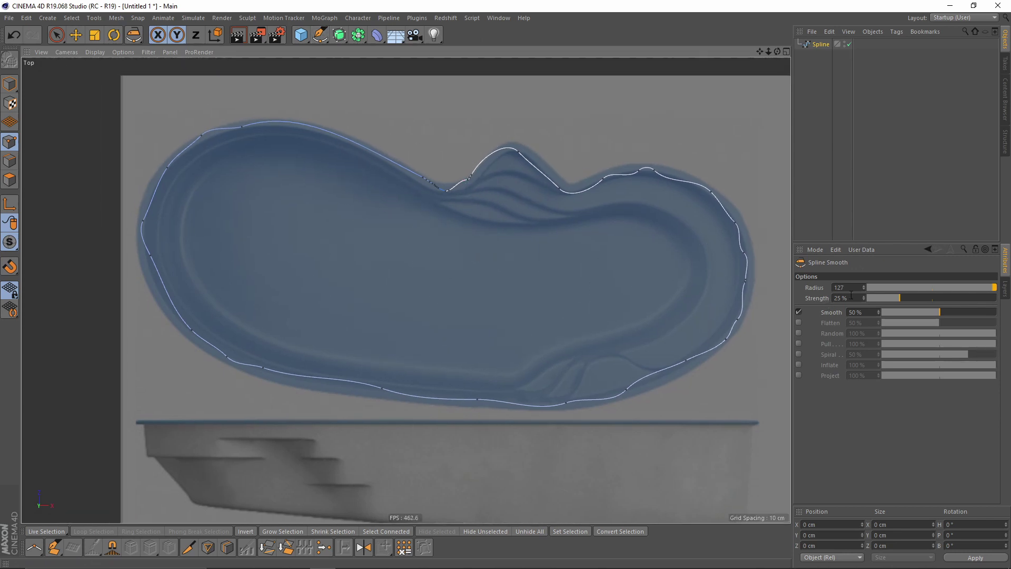
{"action": "left_click_drag", "start_coordinate": [848, 299], "coordinate": [763, 299]}
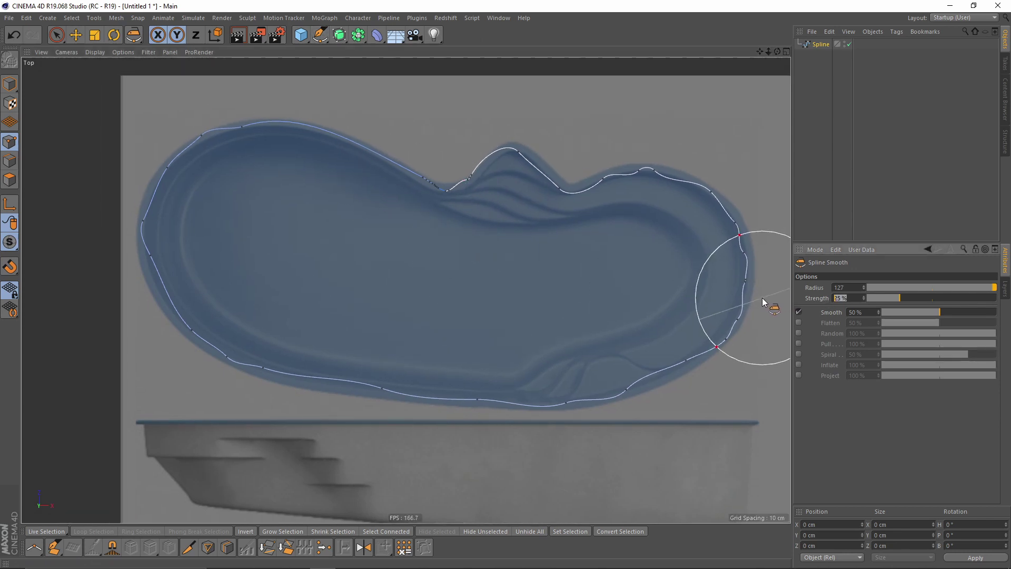
{"action": "left_click", "coordinate": [763, 298]}
{"action": "mouse_move", "coordinate": [411, 195]}
{"action": "left_mouse_down"}
{"action": "mouse_move", "coordinate": [264, 142]}
{"action": "mouse_move", "coordinate": [207, 158]}
{"action": "mouse_move", "coordinate": [158, 231]}
{"action": "mouse_move", "coordinate": [195, 322]}
{"action": "mouse_move", "coordinate": [287, 366]}
{"action": "mouse_move", "coordinate": [434, 393]}
{"action": "mouse_move", "coordinate": [578, 399]}
{"action": "mouse_move", "coordinate": [675, 373]}
{"action": "mouse_move", "coordinate": [747, 261]}
{"action": "mouse_move", "coordinate": [688, 169]}
{"action": "mouse_move", "coordinate": [648, 167]}
{"action": "left_mouse_up"}
{"action": "middle_click_drag", "start_coordinate": [408, 180], "coordinate": [402, 206], "text": "alt"}
{"action": "scroll", "coordinate": [402, 206], "scroll_direction": "up", "scroll_amount": 2}
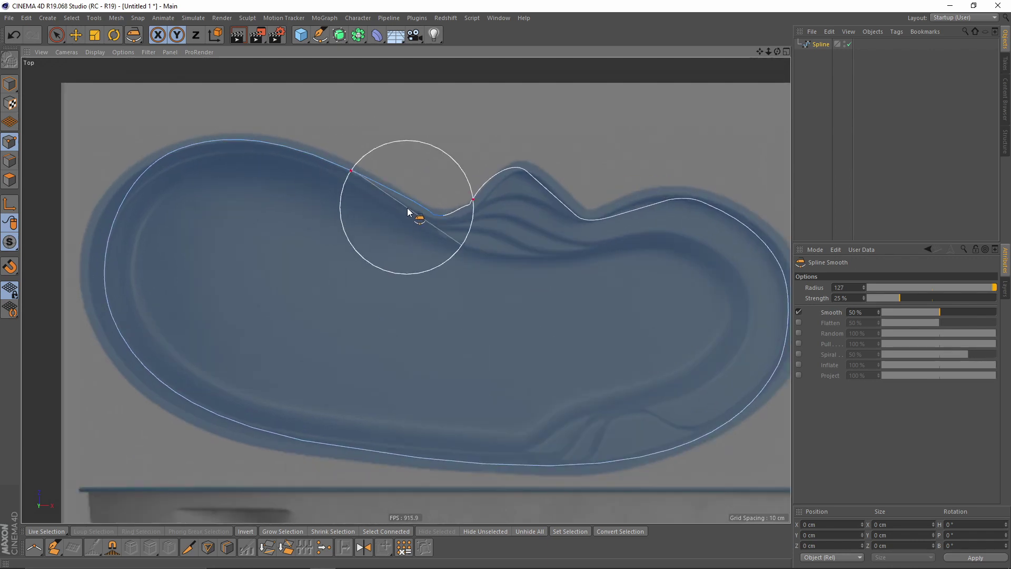
Smooth the outline spline further around the pointed peak and the small lobe beside it
{"action": "scroll", "coordinate": [522, 221], "scroll_direction": "up", "scroll_amount": 2}
{"action": "mouse_move", "coordinate": [553, 155]}
{"action": "left_mouse_down"}
{"action": "mouse_move", "coordinate": [623, 221]}
{"action": "mouse_move", "coordinate": [675, 249]}
{"action": "left_mouse_up"}
{"action": "scroll", "coordinate": [653, 263], "scroll_direction": "down", "scroll_amount": 3}
{"action": "mouse_move", "coordinate": [631, 284]}
{"action": "middle_mouse_down", "text": "alt"}
{"action": "mouse_move", "coordinate": [526, 246]}
{"action": "mouse_move", "coordinate": [493, 206]}
{"action": "middle_mouse_up", "text": "alt"}
{"action": "scroll", "coordinate": [664, 171], "scroll_direction": "up", "scroll_amount": 1}
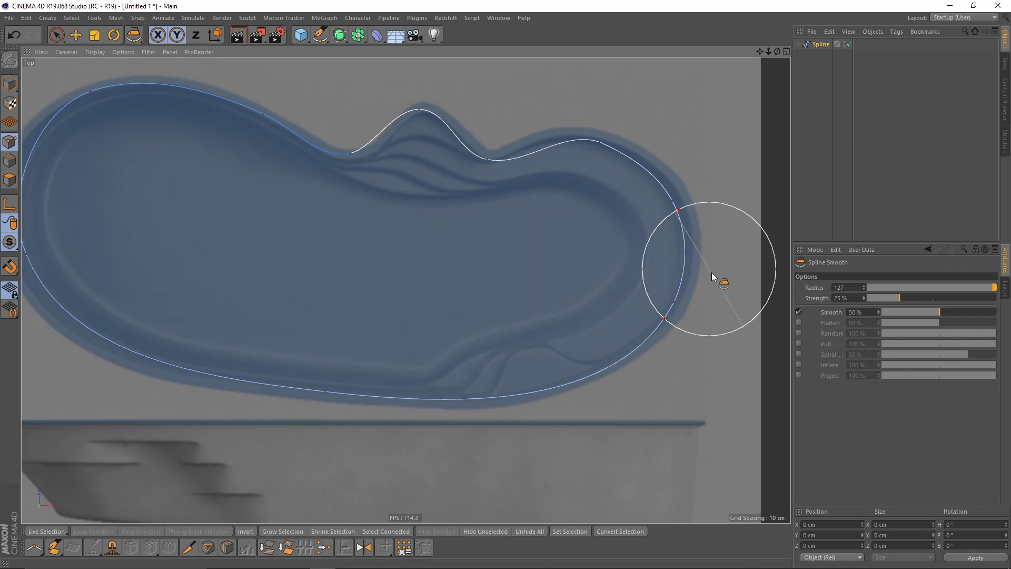
{"action": "scroll", "coordinate": [629, 336], "scroll_direction": "down", "scroll_amount": 2}
{"action": "scroll", "coordinate": [535, 314], "scroll_direction": "up", "scroll_amount": 1}
{"action": "mouse_move", "coordinate": [408, 199]}
{"action": "middle_mouse_down", "text": "alt"}
{"action": "mouse_move", "coordinate": [456, 252]}
{"action": "mouse_move", "coordinate": [446, 280]}
{"action": "mouse_move", "coordinate": [468, 241]}
{"action": "middle_mouse_up", "text": "alt"}
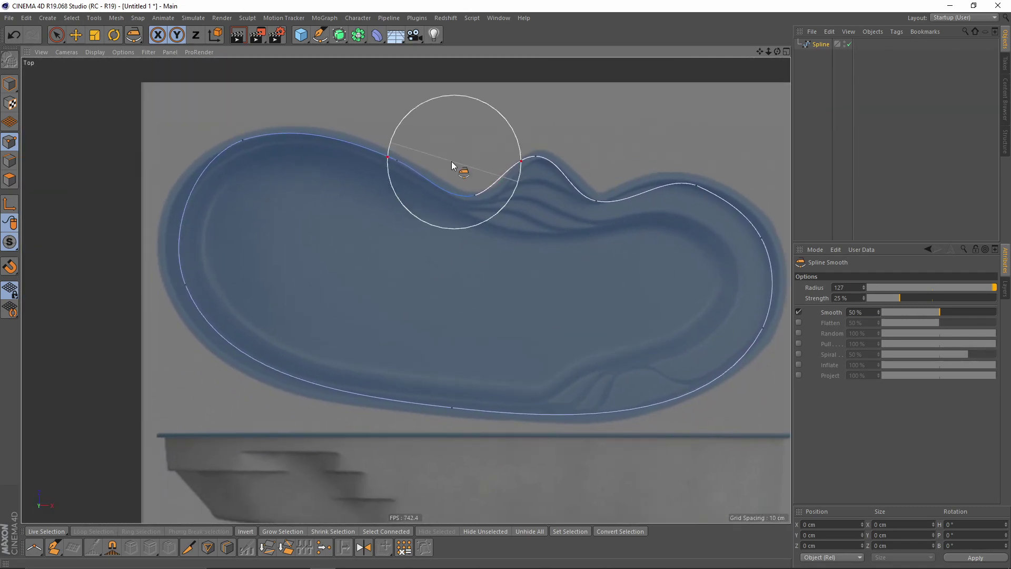
{"action": "scroll", "coordinate": [275, 124], "scroll_direction": "up", "scroll_amount": 2}
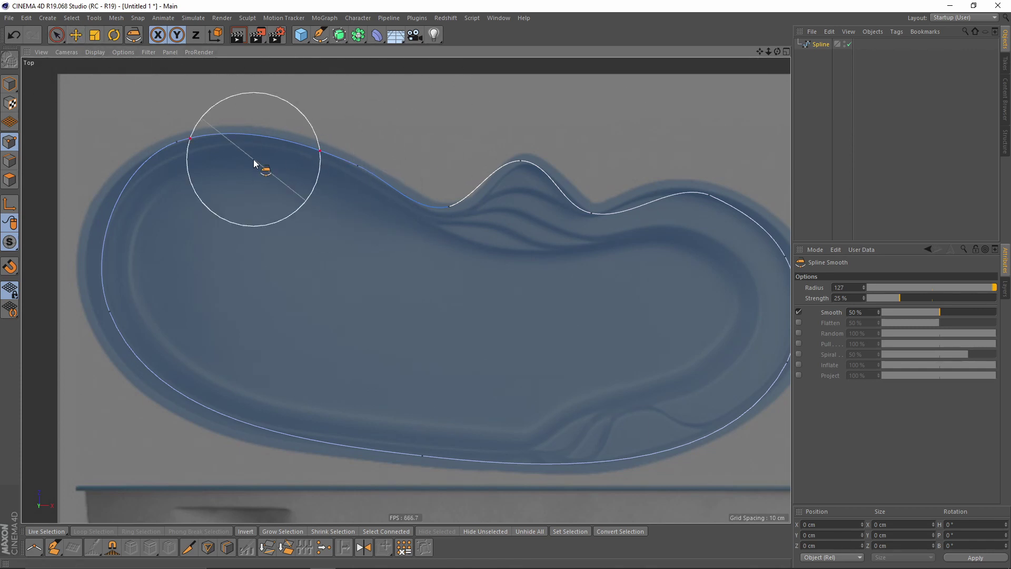
Move the spline point at the upper left of the large lobe closer to the pool edge, at about X -283, Z 224 cm
{"action": "key", "text": "e"}
{"action": "middle_click_drag", "start_coordinate": [339, 146], "coordinate": [394, 191], "text": "alt"}
{"action": "scroll", "coordinate": [257, 164], "scroll_direction": "up", "scroll_amount": 3}
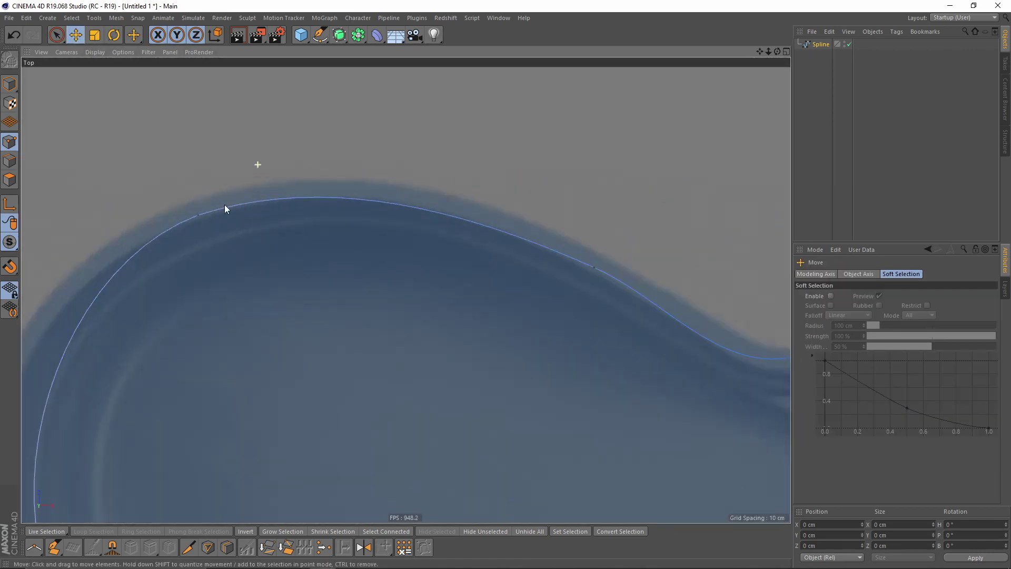
{"action": "left_click", "coordinate": [198, 214]}
{"action": "middle_click_drag", "start_coordinate": [206, 233], "coordinate": [359, 192], "text": "alt"}
{"action": "left_click_drag", "start_coordinate": [252, 206], "coordinate": [248, 202]}
{"action": "middle_click_drag", "start_coordinate": [241, 273], "coordinate": [277, 155], "text": "alt"}
{"action": "scroll", "coordinate": [278, 155], "scroll_direction": "down", "scroll_amount": 3}
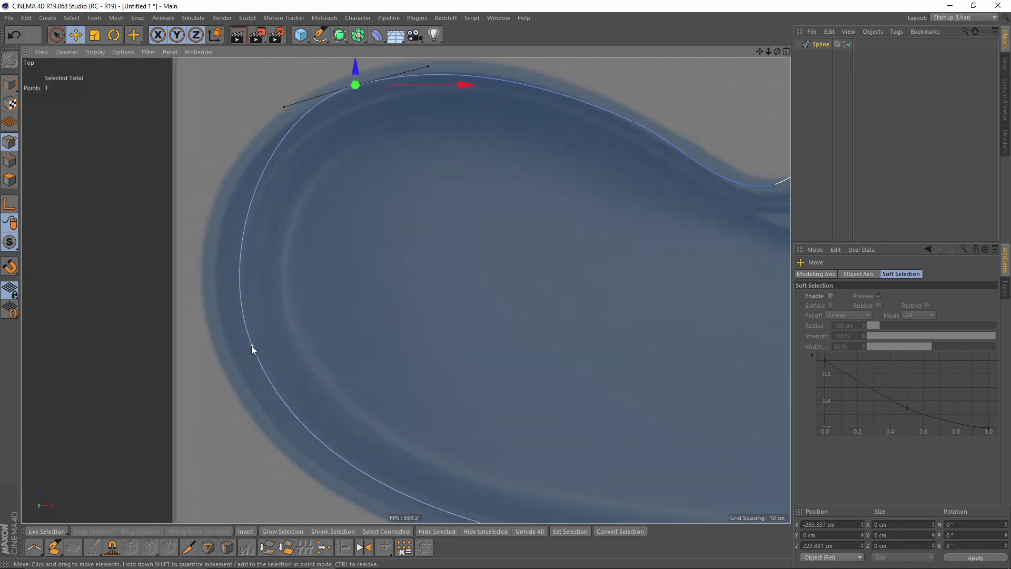
Move the spline point at the far left of the large lobe outward to about X -369, Z 66 cm
{"action": "left_click", "coordinate": [251, 346]}
{"action": "scroll", "coordinate": [251, 346], "scroll_direction": "up", "scroll_amount": 3}
{"action": "left_click_drag", "start_coordinate": [314, 288], "coordinate": [286, 303]}
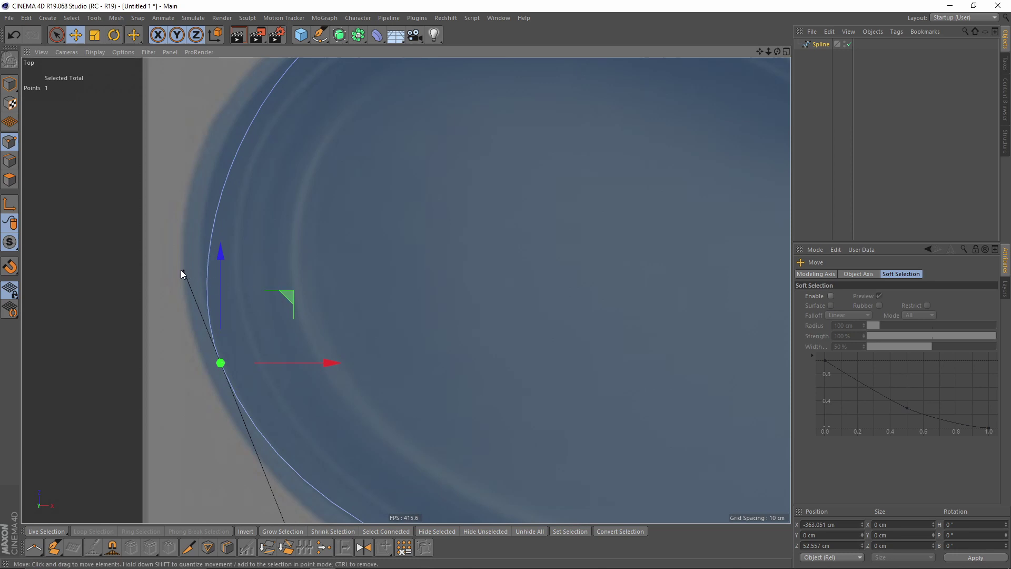
{"action": "scroll", "coordinate": [211, 271], "scroll_direction": "down", "scroll_amount": 4}
{"action": "scroll", "coordinate": [245, 272], "scroll_direction": "up", "scroll_amount": 3}
{"action": "left_click_drag", "start_coordinate": [318, 228], "coordinate": [316, 217]}
{"action": "middle_click_drag", "start_coordinate": [316, 216], "coordinate": [135, 81], "text": "alt"}
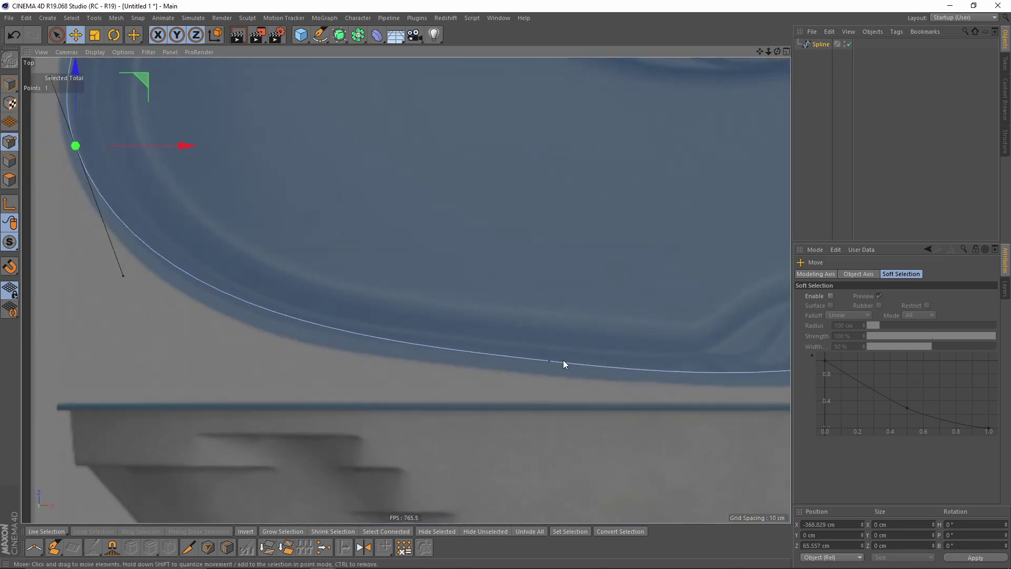
Reposition the spline point on the pool's lower edge and the one at the lower right of the small lobe, the latter at about X 318, Z 8 cm
{"action": "left_click", "coordinate": [542, 358]}
{"action": "left_click_drag", "start_coordinate": [605, 290], "coordinate": [560, 292]}
{"action": "middle_click_drag", "start_coordinate": [560, 293], "coordinate": [206, 251], "text": "alt"}
{"action": "left_click", "coordinate": [713, 188]}
{"action": "middle_click_drag", "start_coordinate": [710, 196], "coordinate": [592, 272], "text": "alt"}
{"action": "left_click_drag", "start_coordinate": [662, 197], "coordinate": [669, 198]}
{"action": "middle_click_drag", "start_coordinate": [542, 133], "coordinate": [538, 206], "text": "alt"}
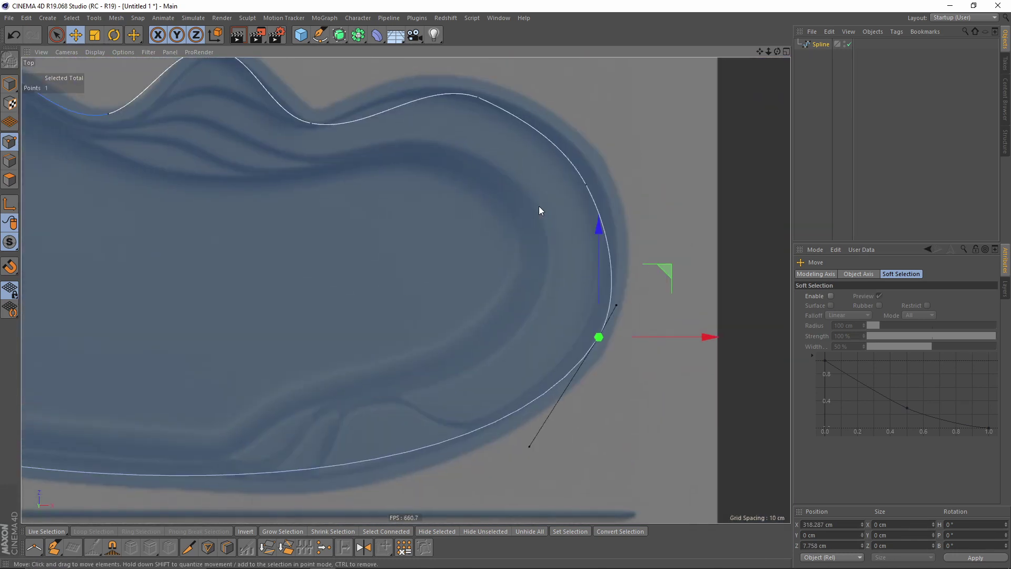
Move the two spline points on the upper right side of the small lobe to follow the pool edge
{"action": "left_click", "coordinate": [596, 182]}
{"action": "left_click_drag", "start_coordinate": [667, 114], "coordinate": [682, 106]}
{"action": "middle_click_drag", "start_coordinate": [401, 65], "coordinate": [444, 166], "text": "alt"}
{"action": "scroll", "coordinate": [443, 166], "scroll_direction": "up", "scroll_amount": 3}
{"action": "left_click", "coordinate": [527, 182]}
{"action": "left_click_drag", "start_coordinate": [595, 116], "coordinate": [566, 100]}
Adjust the tangents of the spline's peak point and the position and tangent of the valley point left of it to follow the pool edge
{"action": "left_click", "coordinate": [261, 224]}
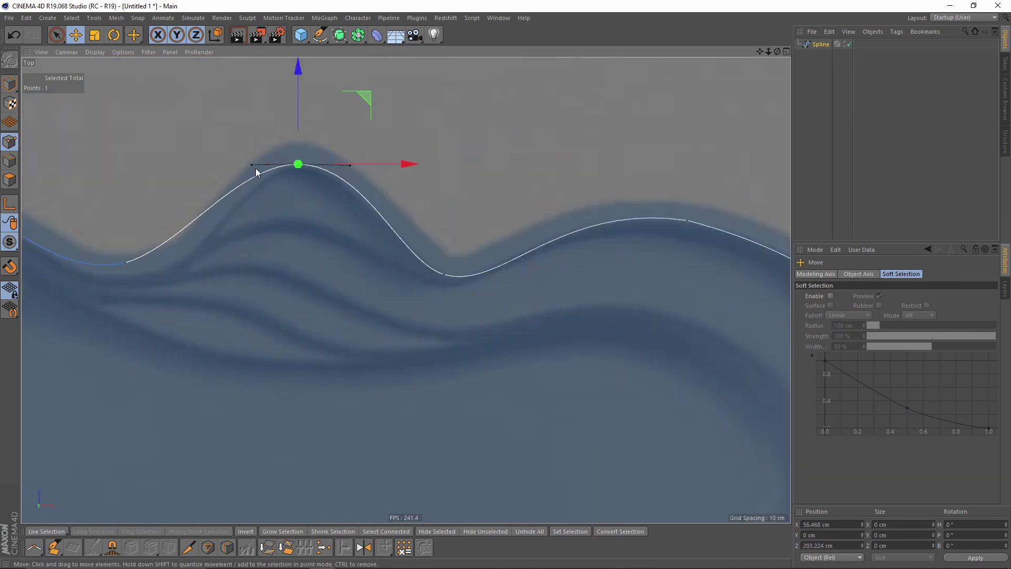
{"action": "left_click_drag", "start_coordinate": [256, 169], "coordinate": [252, 172]}
{"action": "middle_click_drag", "start_coordinate": [158, 232], "coordinate": [295, 237], "text": "alt"}
{"action": "left_click", "coordinate": [261, 268]}
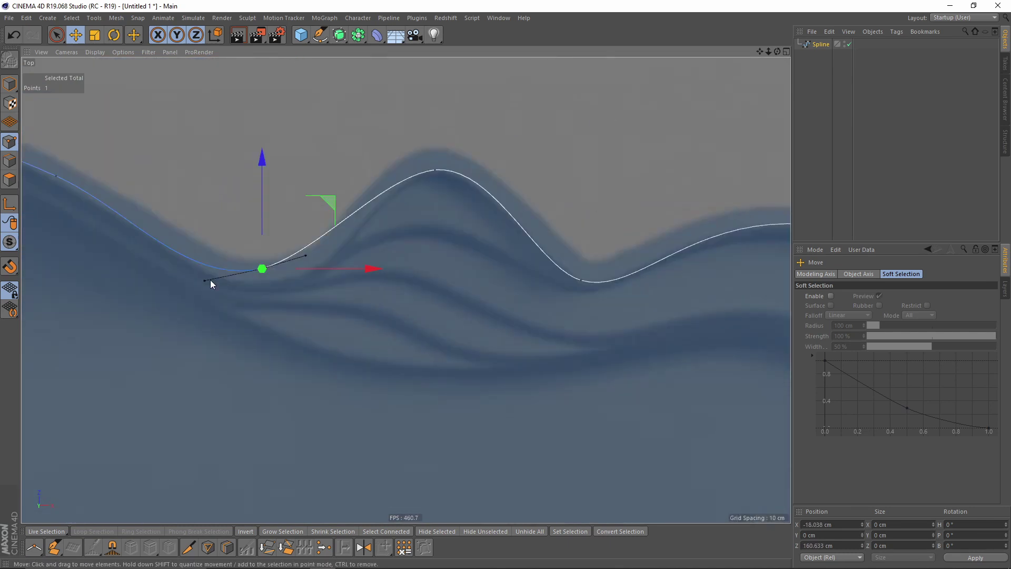
{"action": "left_click_drag", "start_coordinate": [327, 202], "coordinate": [318, 198]}
{"action": "left_click_drag", "start_coordinate": [304, 255], "coordinate": [305, 262]}
{"action": "left_click_drag", "start_coordinate": [318, 197], "coordinate": [338, 214]}
{"action": "left_click", "coordinate": [435, 171]}
{"action": "left_click_drag", "start_coordinate": [389, 171], "coordinate": [391, 173]}
Reposition the spline point on the large lobe's right slope to about X -109, Z 199 cm, following the pool edge
{"action": "middle_click_drag", "start_coordinate": [173, 190], "coordinate": [416, 210], "text": "alt"}
{"action": "left_click", "coordinate": [298, 197]}
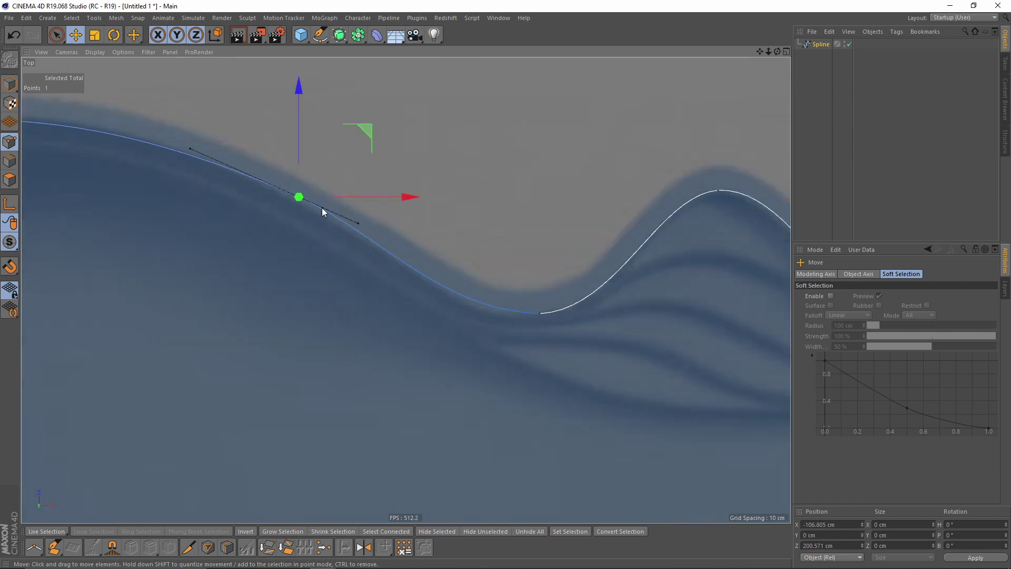
{"action": "left_click_drag", "start_coordinate": [215, 162], "coordinate": [206, 158]}
{"action": "middle_click_drag", "start_coordinate": [210, 169], "coordinate": [368, 185], "text": "alt"}
{"action": "scroll", "coordinate": [370, 184], "scroll_direction": "down", "scroll_amount": 2}
{"action": "left_click_drag", "start_coordinate": [371, 182], "coordinate": [367, 174]}
{"action": "scroll", "coordinate": [364, 176], "scroll_direction": "down", "scroll_amount": 3}
{"action": "middle_click_drag", "start_coordinate": [640, 457], "coordinate": [439, 367], "text": "alt"}
{"action": "middle_click_drag", "start_coordinate": [481, 290], "coordinate": [488, 337], "text": "alt"}
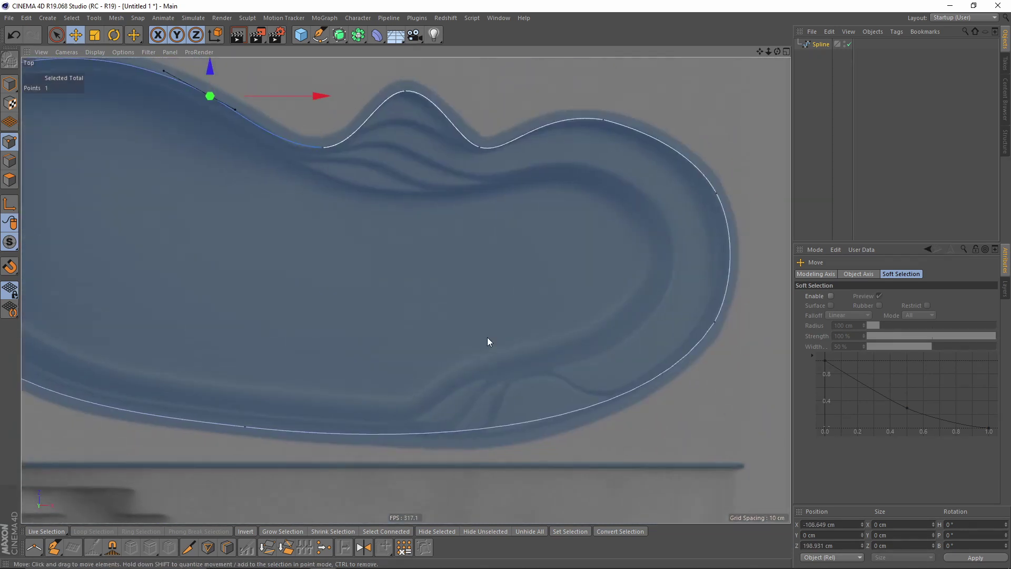
Add three points to the spline with Line Cut along the pool's lower edge around the small steps
{"action": "scroll", "coordinate": [603, 124], "scroll_direction": "up", "scroll_amount": 5}
{"action": "middle_click_drag", "start_coordinate": [603, 125], "coordinate": [526, 156], "text": "alt"}
{"action": "left_click", "coordinate": [526, 155]}
{"action": "scroll", "coordinate": [526, 156], "scroll_direction": "down", "scroll_amount": 6}
{"action": "middle_click_drag", "start_coordinate": [445, 379], "coordinate": [510, 314], "text": "alt"}
{"action": "scroll", "coordinate": [504, 307], "scroll_direction": "up", "scroll_amount": 3}
{"action": "scroll", "coordinate": [482, 256], "scroll_direction": "down", "scroll_amount": 3}
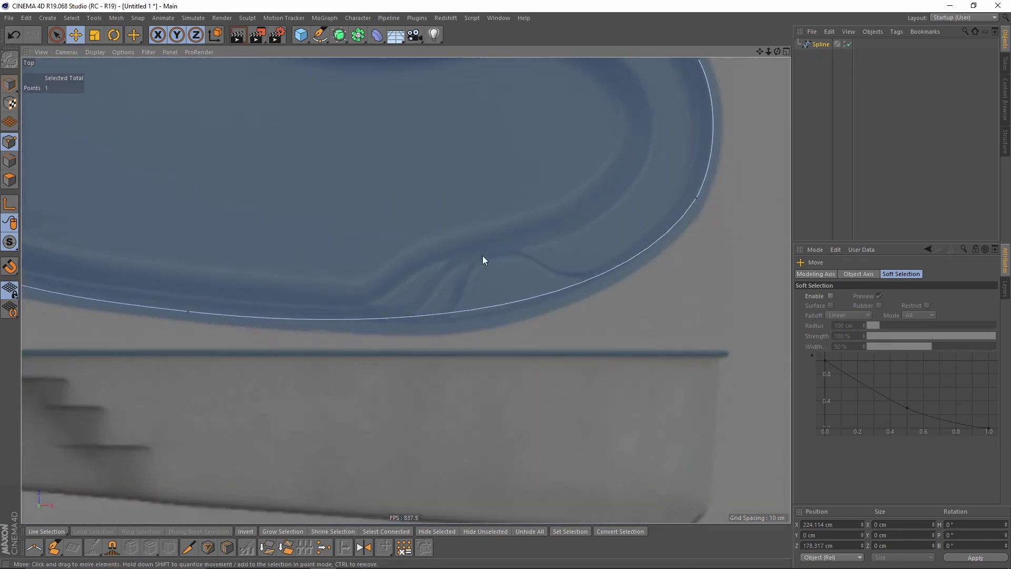
{"action": "scroll", "coordinate": [459, 290], "scroll_direction": "up", "scroll_amount": 3}
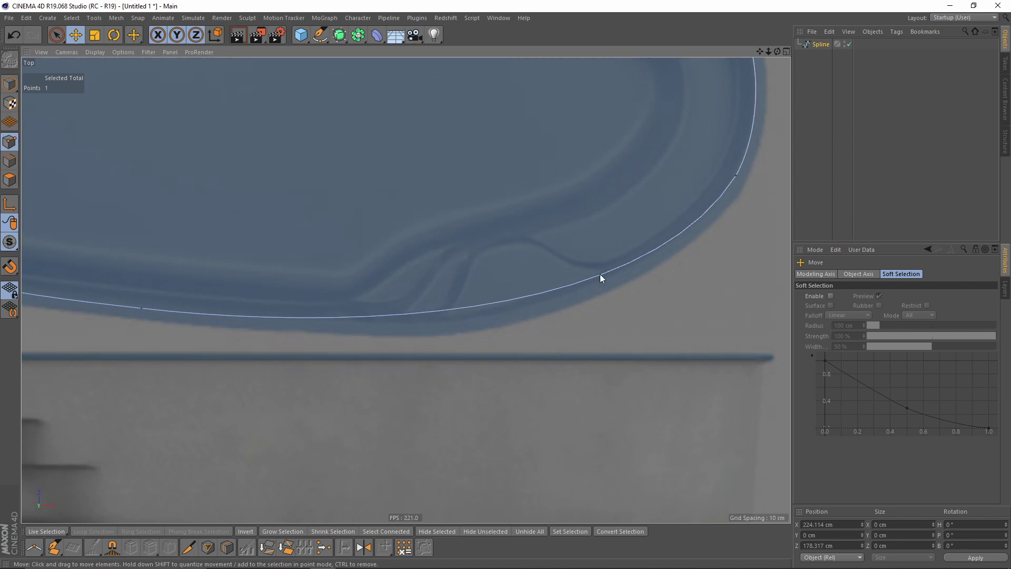
{"action": "middle_click_drag", "start_coordinate": [475, 308], "coordinate": [482, 340], "text": "alt"}
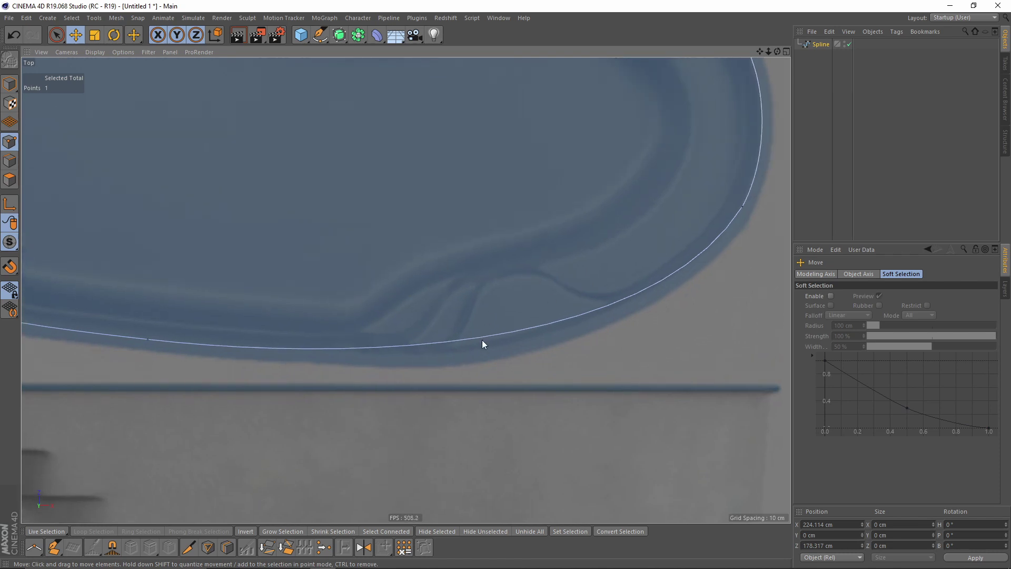
{"action": "right_click", "coordinate": [526, 212]}
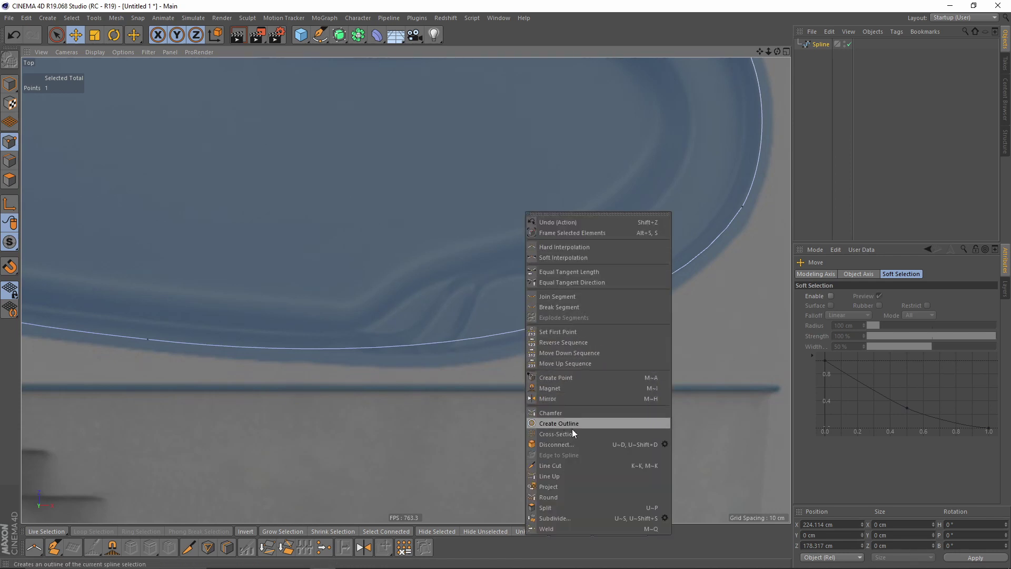
{"action": "left_click", "coordinate": [563, 465]}
{"action": "scroll", "coordinate": [459, 323], "scroll_direction": "up", "scroll_amount": 2}
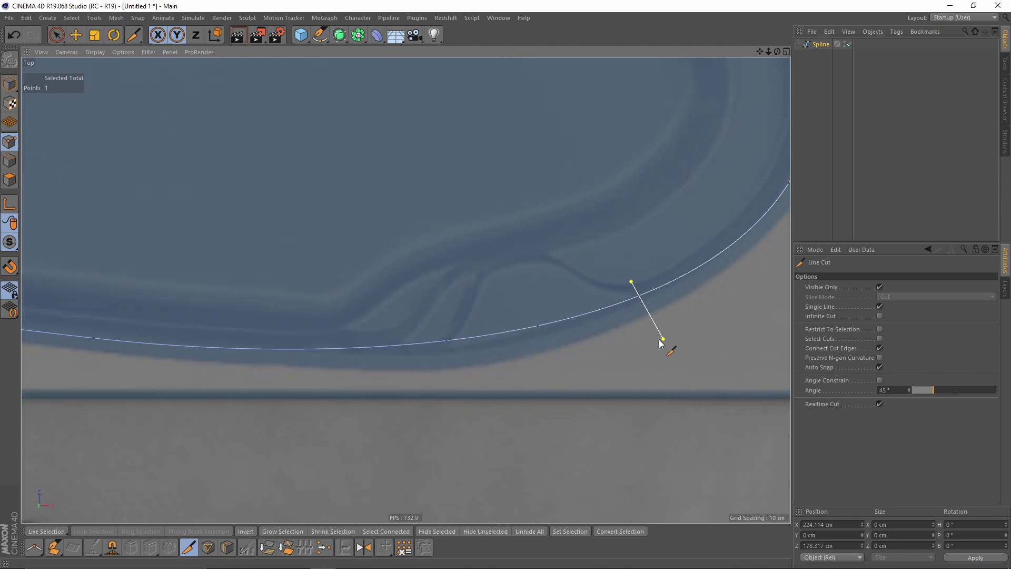
Move the middle and right new points onto the pool edge, the right one at about X 233, Z -57 cm, and adjust its tangent
{"action": "scroll", "coordinate": [659, 342], "scroll_direction": "down", "scroll_amount": 3}
{"action": "middle_click_drag", "start_coordinate": [621, 342], "coordinate": [592, 369], "text": "alt"}
{"action": "key", "text": "e"}
{"action": "scroll", "coordinate": [554, 358], "scroll_direction": "up", "scroll_amount": 3}
{"action": "left_click", "coordinate": [541, 357]}
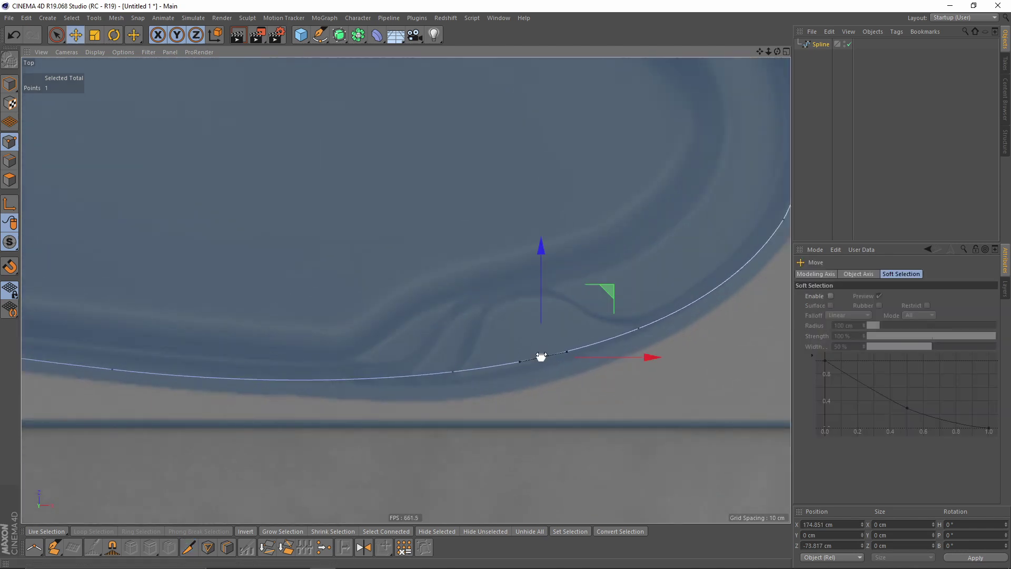
{"action": "scroll", "coordinate": [541, 356], "scroll_direction": "down", "scroll_amount": 2}
{"action": "left_click_drag", "start_coordinate": [540, 358], "coordinate": [708, 214]}
{"action": "scroll", "coordinate": [515, 255], "scroll_direction": "down", "scroll_amount": 4}
{"action": "scroll", "coordinate": [535, 280], "scroll_direction": "up", "scroll_amount": 4}
{"action": "key", "text": "ctrl+z"}
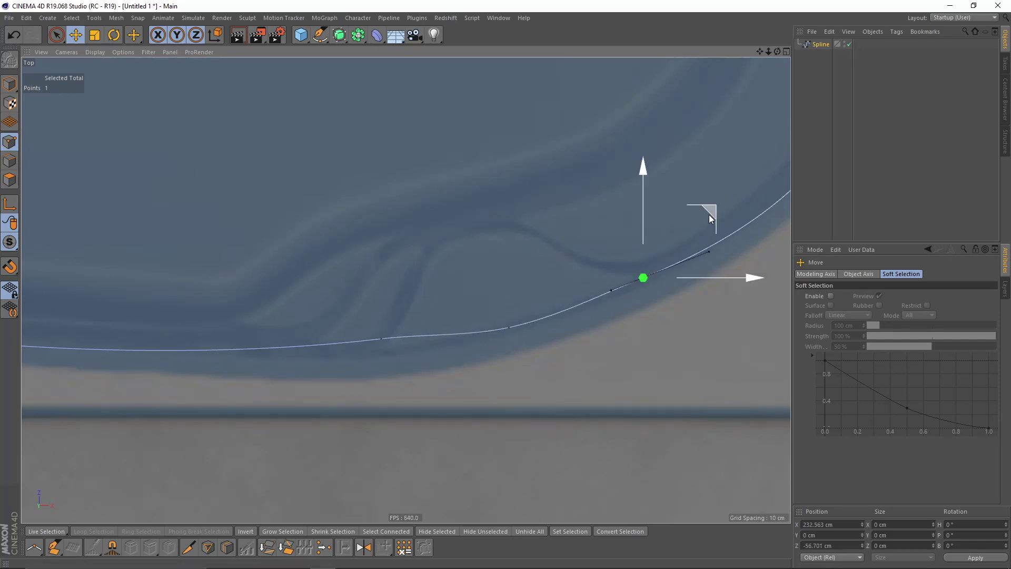
{"action": "left_click_drag", "start_coordinate": [611, 289], "coordinate": [613, 291]}
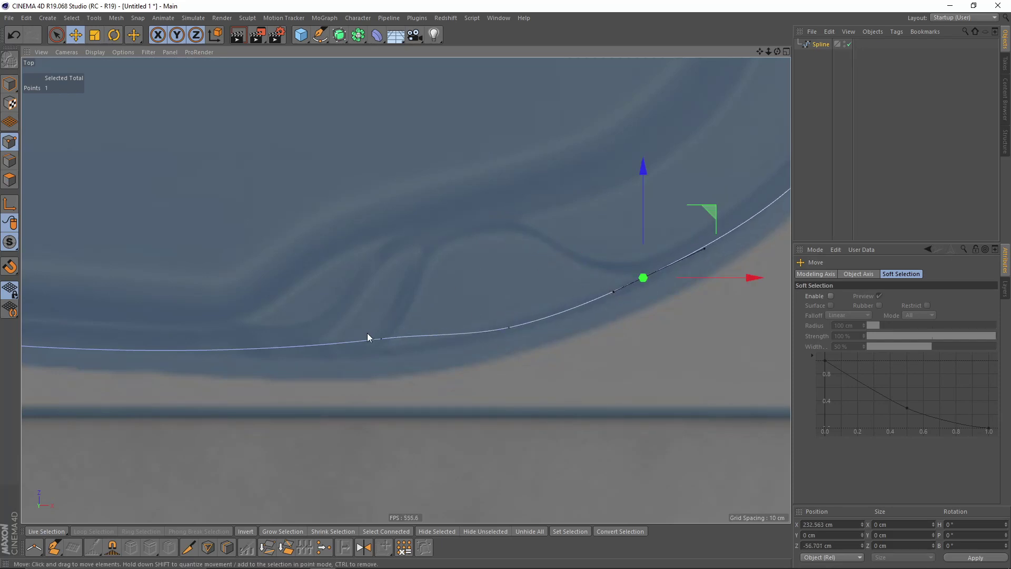
Move the left new point down toward the pool edge and smooth the spline tangents around the small steps
{"action": "left_click", "coordinate": [382, 338]}
{"action": "left_click_drag", "start_coordinate": [451, 269], "coordinate": [447, 280]}
{"action": "left_click_drag", "start_coordinate": [250, 363], "coordinate": [251, 361]}
{"action": "left_click_drag", "start_coordinate": [447, 287], "coordinate": [444, 287]}
{"action": "left_click", "coordinate": [508, 327]}
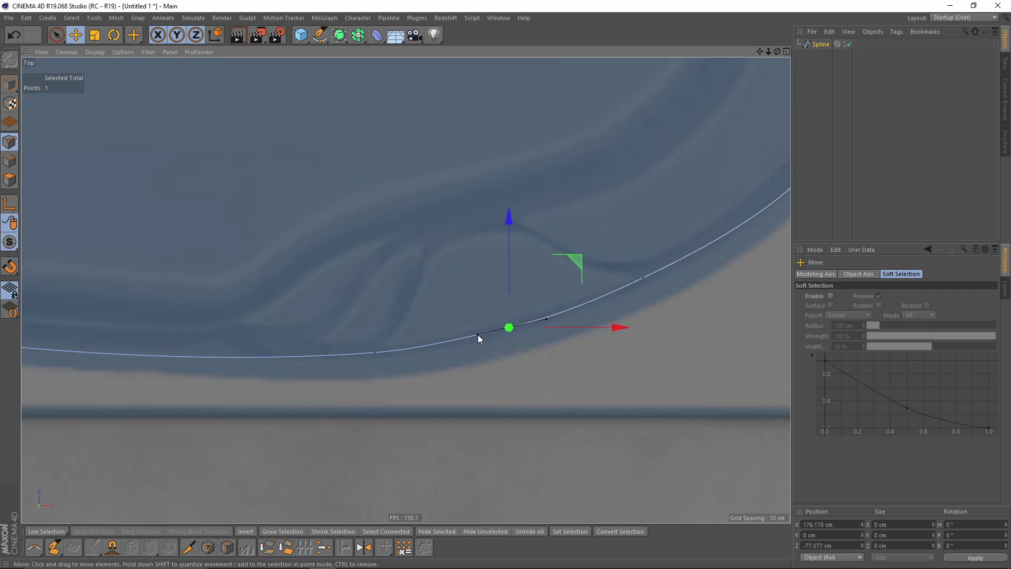
{"action": "scroll", "coordinate": [478, 335], "scroll_direction": "down", "scroll_amount": 8}
{"action": "scroll", "coordinate": [451, 305], "scroll_direction": "up", "scroll_amount": 5}
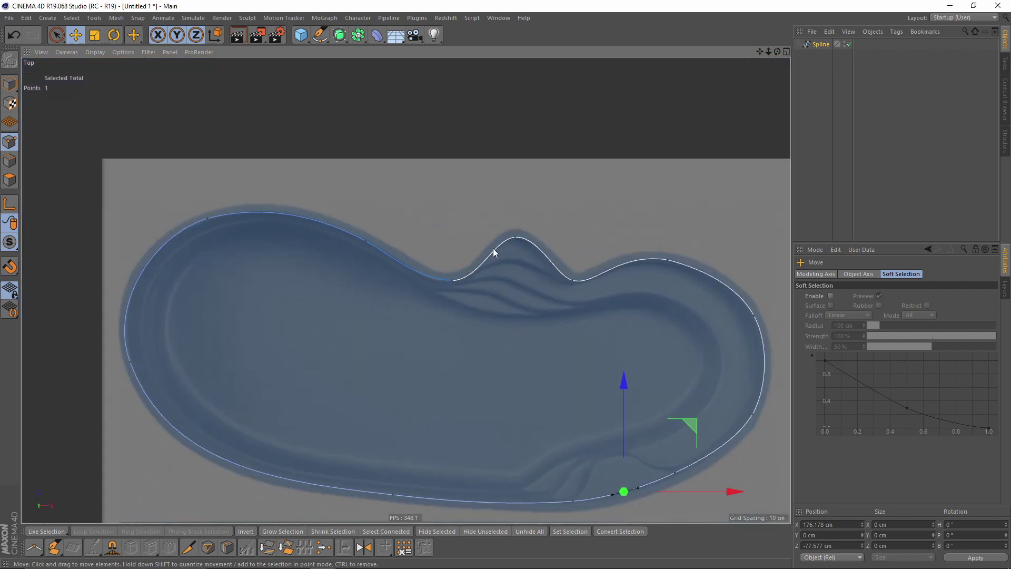
Return to the perspective view, rename the spline P1, and switch from point mode to model mode
{"action": "middle_click", "coordinate": [440, 191]}
{"action": "middle_click", "coordinate": [301, 150]}
{"action": "left_click_drag", "start_coordinate": [405, 332], "coordinate": [504, 309], "text": "alt"}
{"action": "double_click", "coordinate": [819, 45]}
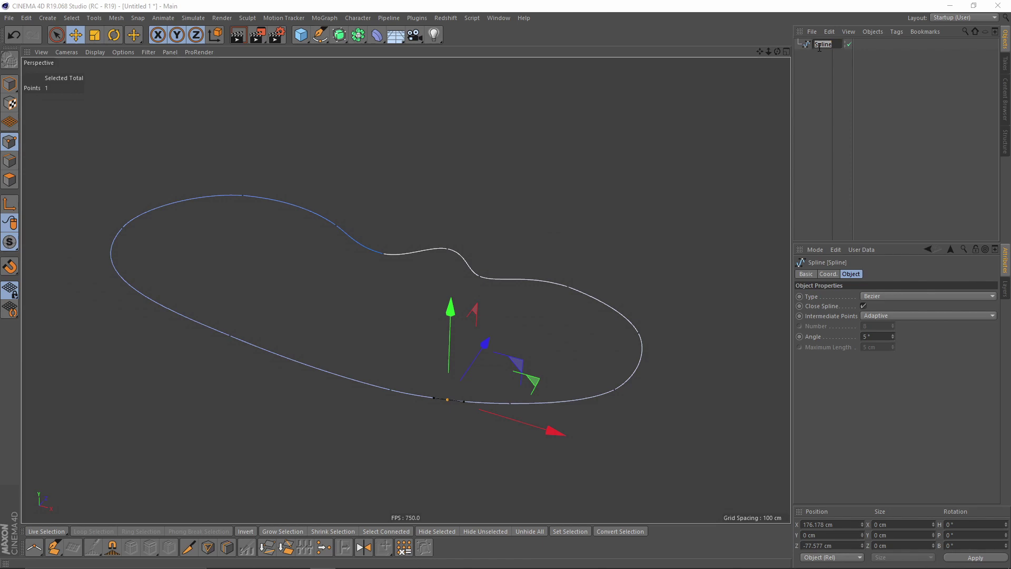
{"action": "type", "text": "P"}
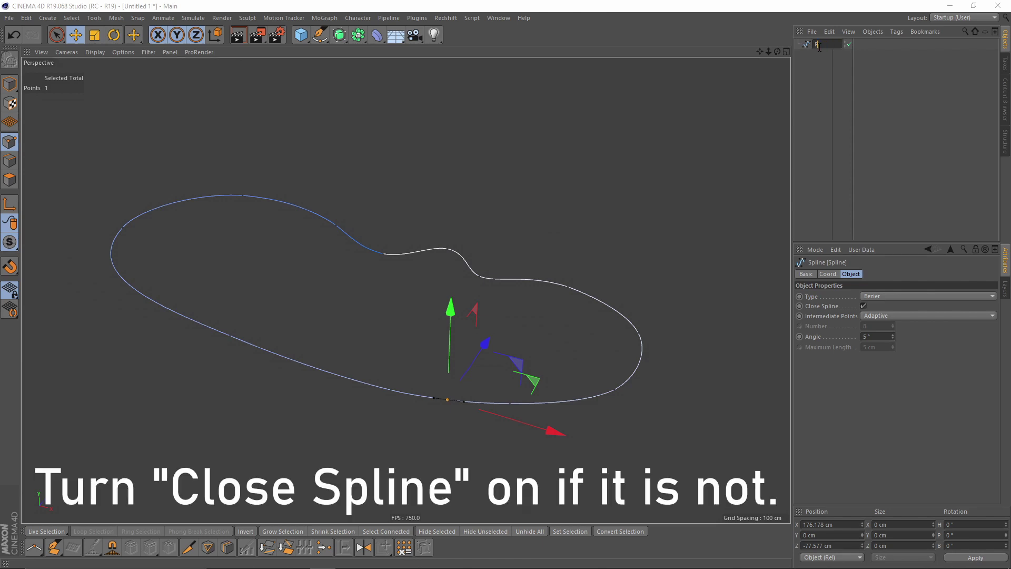
{"action": "type", "text": "P1"}
{"action": "key", "text": "Return"}
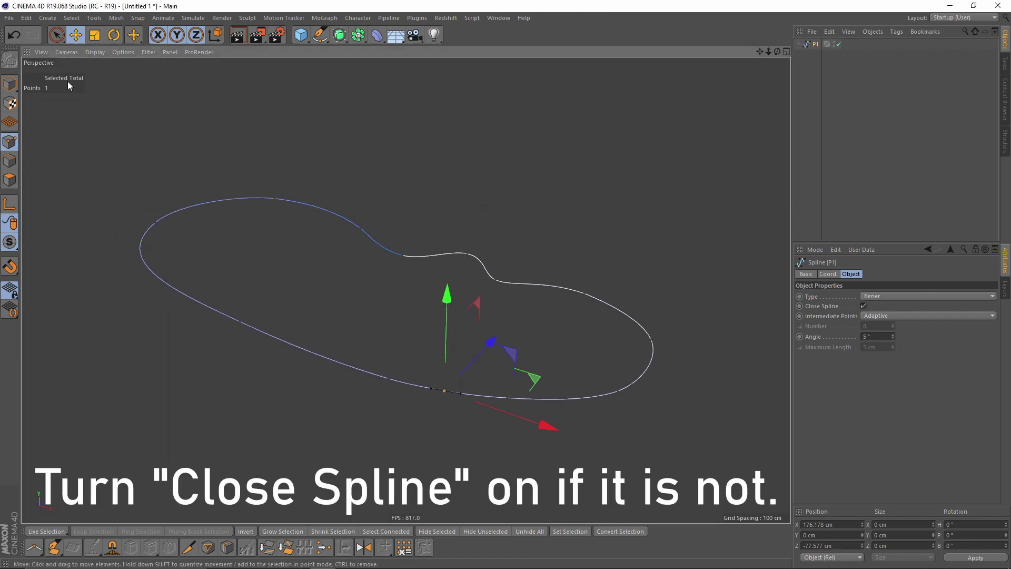
{"action": "left_click", "coordinate": [9, 84]}
{"action": "middle_click_drag", "start_coordinate": [259, 174], "coordinate": [235, 143], "text": "alt"}
{"action": "scroll", "coordinate": [259, 174], "scroll_direction": "up", "scroll_amount": 2}
{"action": "left_click_drag", "start_coordinate": [813, 44], "coordinate": [813, 48], "text": "ctrl"}
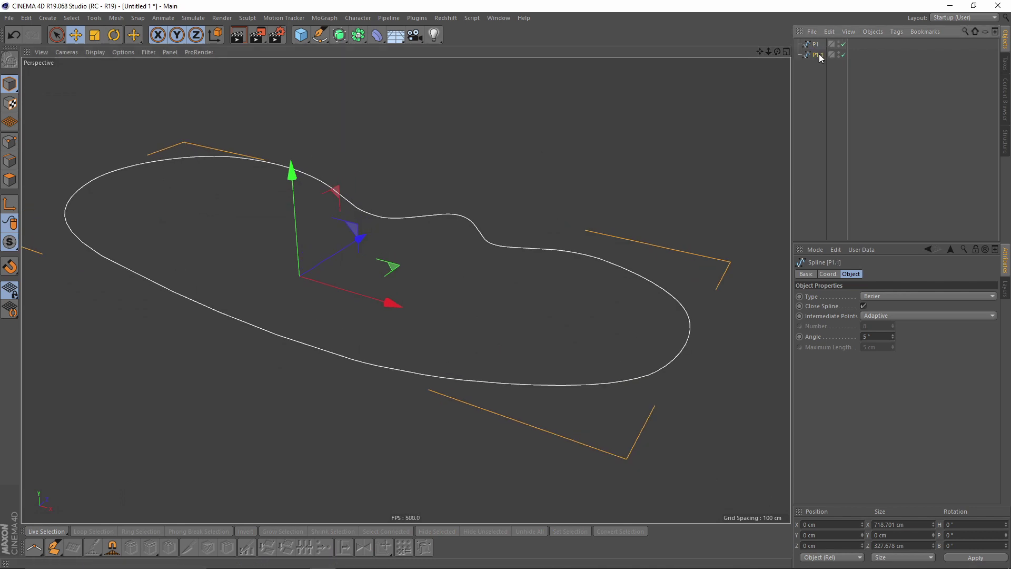
{"action": "double_click", "coordinate": [817, 55]}
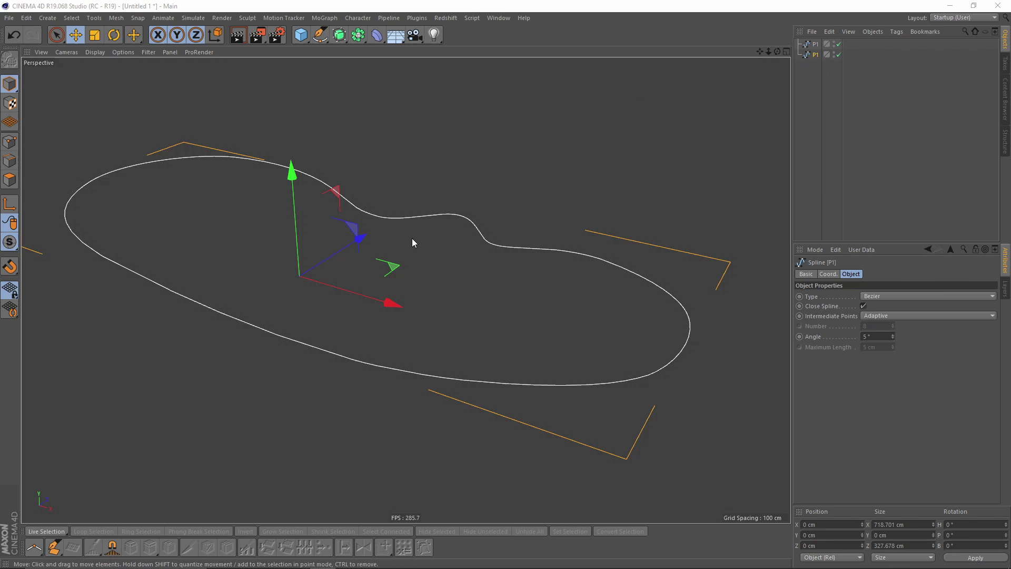
{"action": "left_click_drag", "start_coordinate": [412, 238], "coordinate": [289, 149], "text": "alt"}
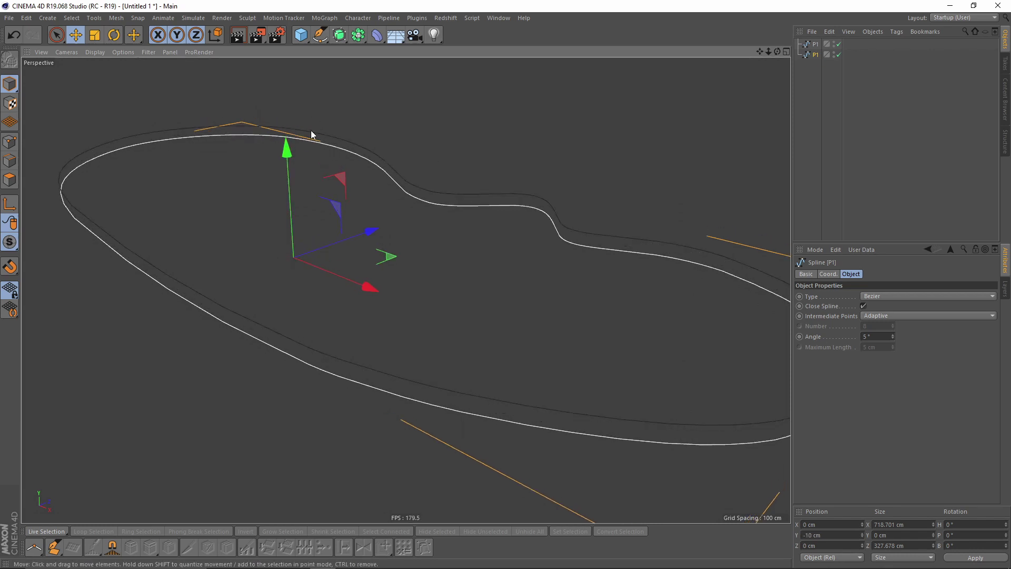
{"action": "left_click_drag", "start_coordinate": [400, 174], "coordinate": [336, 132], "text": "alt"}
{"action": "key", "text": "ctrl+z"}
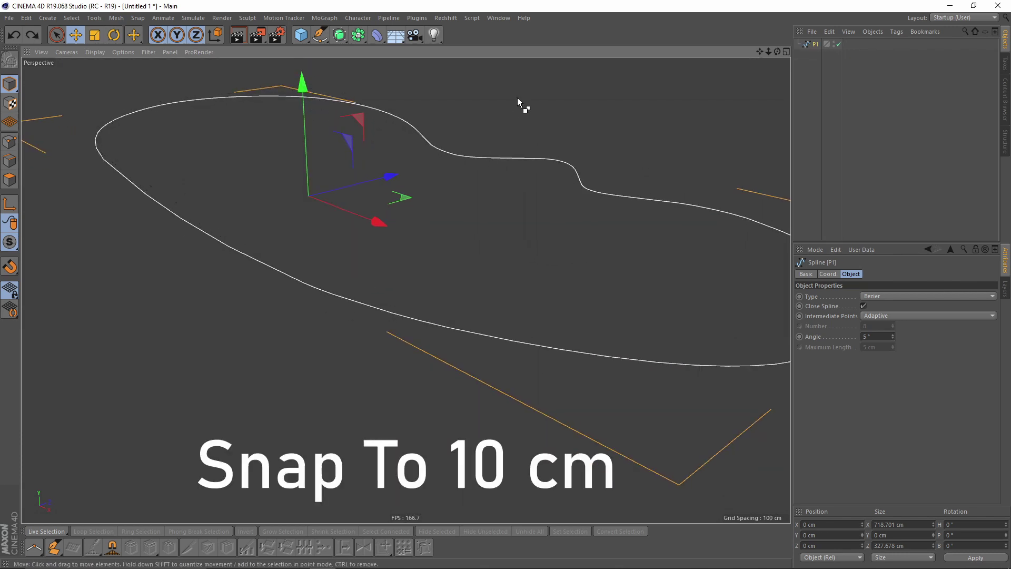
{"action": "left_click_drag", "start_coordinate": [302, 85], "coordinate": [303, 95]}
{"action": "key", "text": "ctrl+z"}
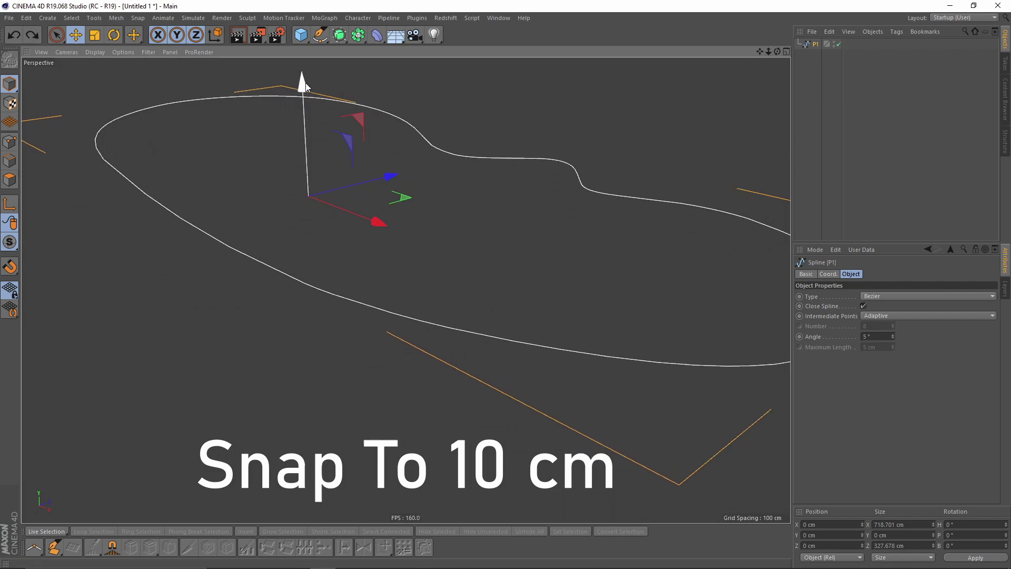
Duplicate the P1 spline, name the copy P1 as well, and lower it to Y -10 cm
{"action": "left_click_drag", "start_coordinate": [815, 44], "coordinate": [825, 59], "text": "ctrl"}
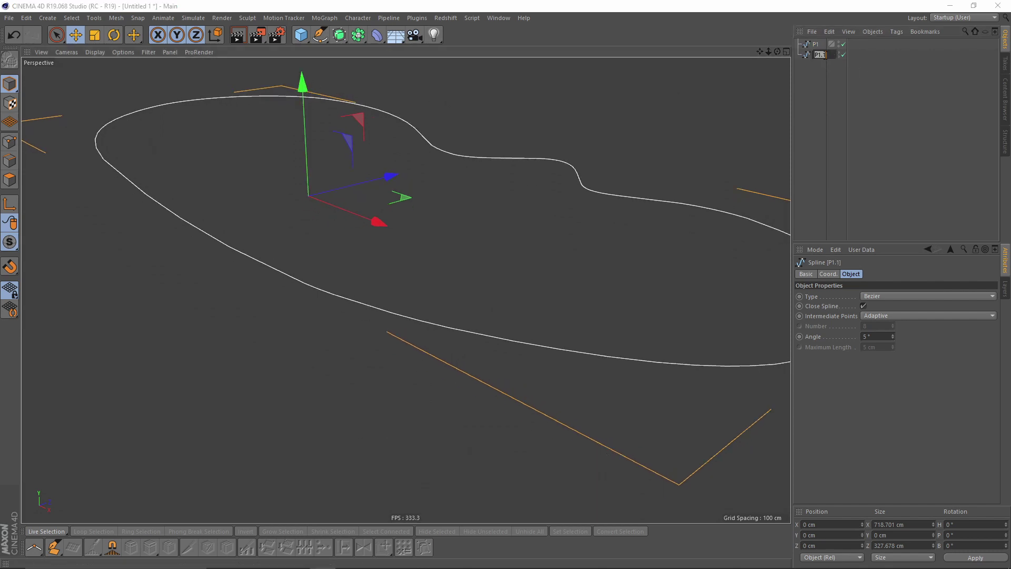
{"action": "left_click_drag", "start_coordinate": [308, 85], "coordinate": [310, 103]}
{"action": "left_click_drag", "start_coordinate": [419, 186], "coordinate": [377, 215], "text": "alt"}
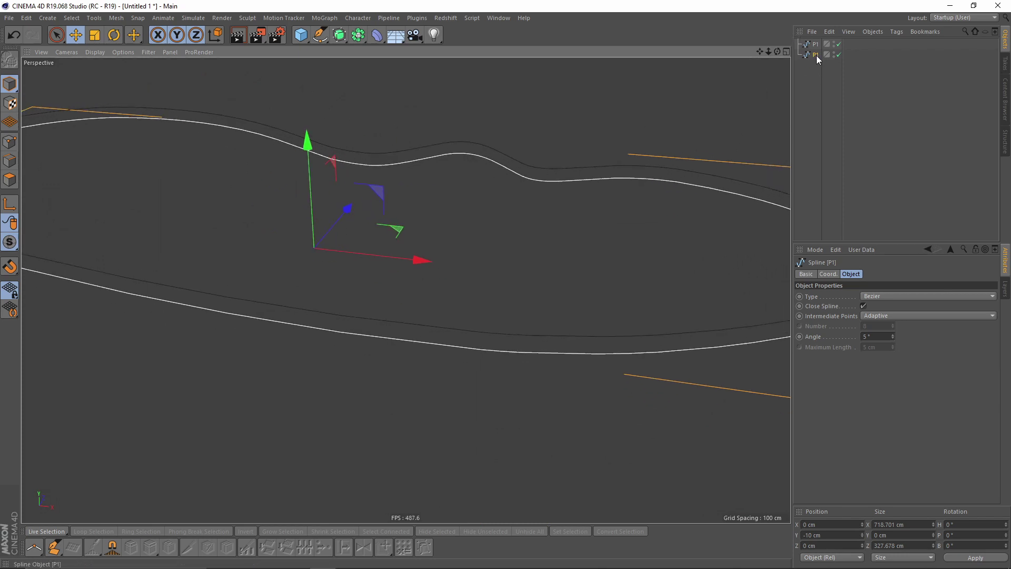
{"action": "left_click_drag", "start_coordinate": [589, 127], "coordinate": [546, 142], "text": "alt"}
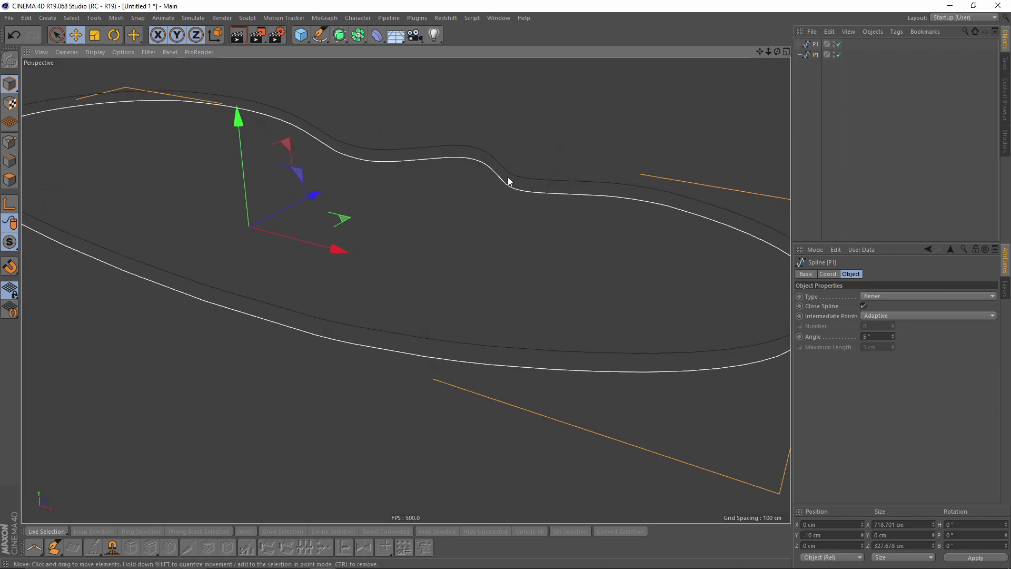
Duplicate the lowered P1 spline and rename the copy P2
{"action": "left_click_drag", "start_coordinate": [816, 54], "coordinate": [815, 67], "text": "ctrl"}
{"action": "double_click", "coordinate": [819, 67]}
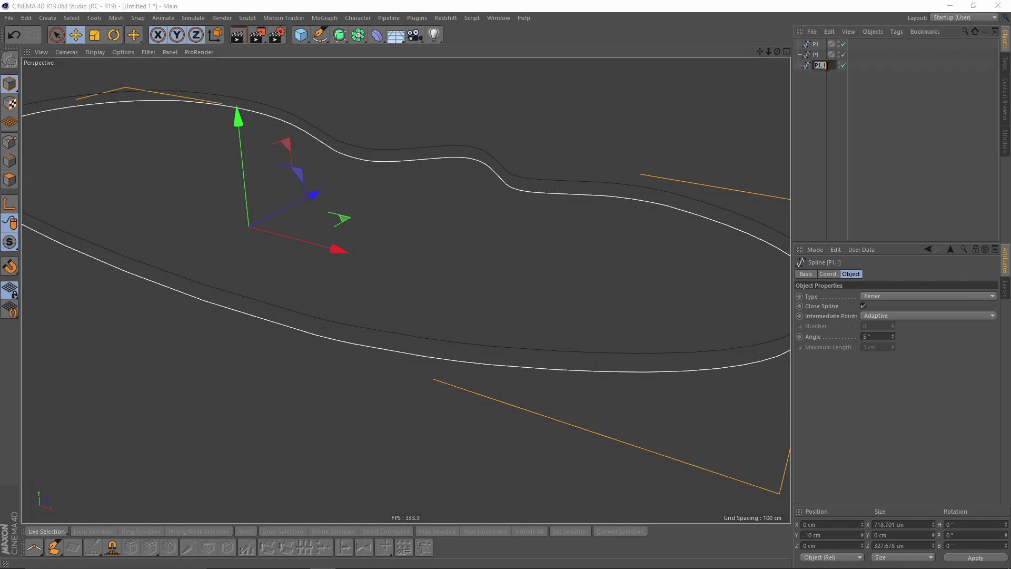
{"action": "type", "text": "P2"}
{"action": "key", "text": "Return"}
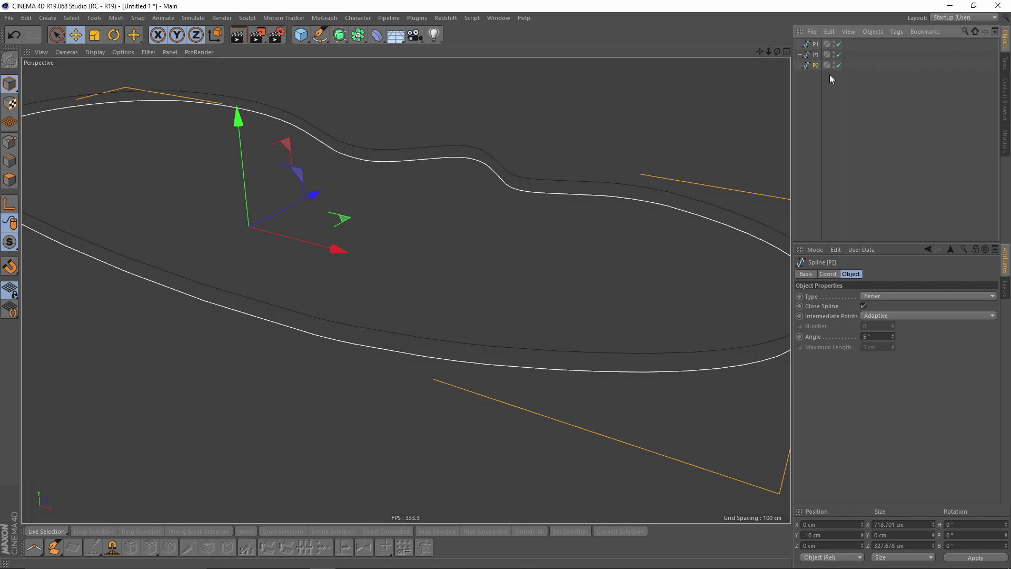
Move P2's peak point inward to the first upper step at about X 52, Z 180 cm and shape its tangents along the step edge
{"action": "middle_click", "coordinate": [532, 168]}
{"action": "middle_click", "coordinate": [560, 163]}
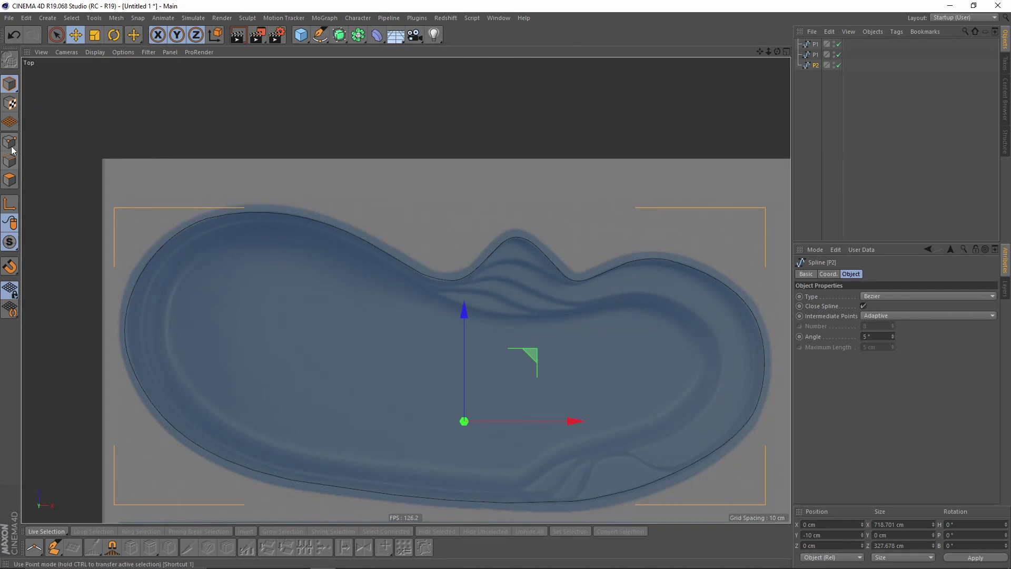
{"action": "left_click", "coordinate": [11, 150]}
{"action": "scroll", "coordinate": [475, 241], "scroll_direction": "up", "scroll_amount": 4}
{"action": "scroll", "coordinate": [525, 200], "scroll_direction": "up", "scroll_amount": 2}
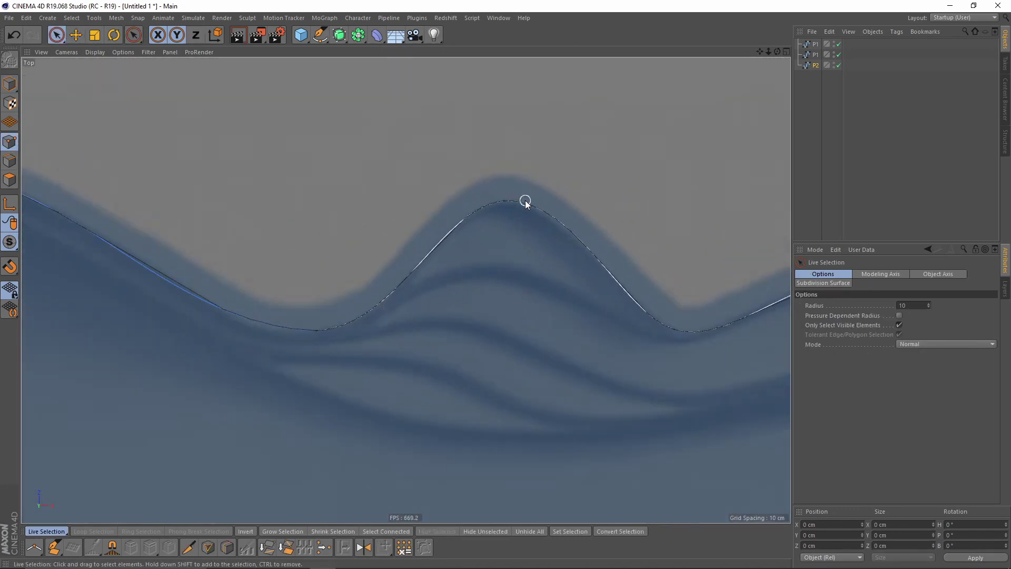
{"action": "key", "text": "0"}
{"action": "left_click_drag", "start_coordinate": [535, 214], "coordinate": [492, 187]}
{"action": "left_click_drag", "start_coordinate": [504, 106], "coordinate": [498, 174]}
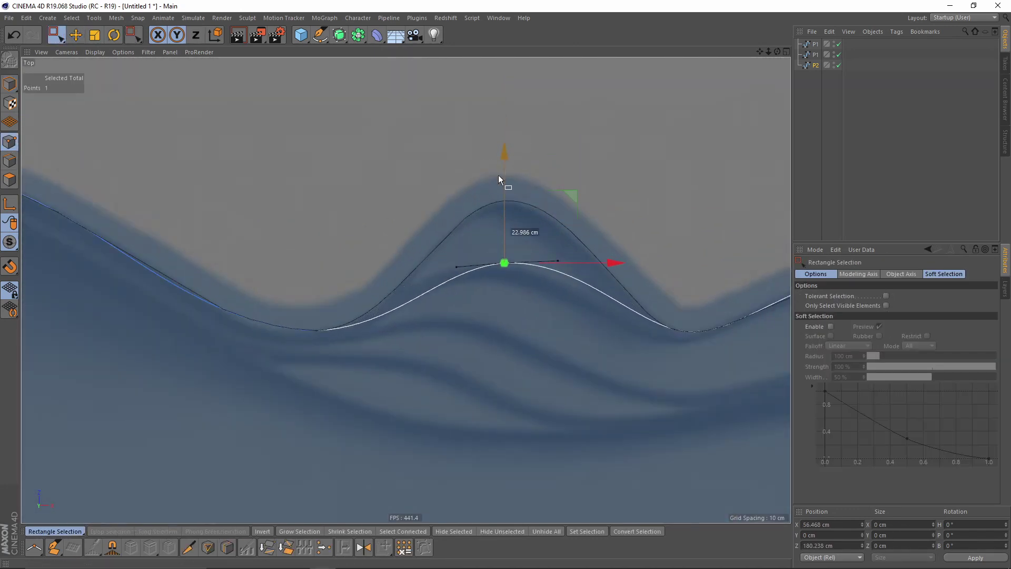
{"action": "scroll", "coordinate": [477, 263], "scroll_direction": "up", "scroll_amount": 1}
{"action": "key", "text": "e"}
{"action": "left_click_drag", "start_coordinate": [453, 268], "coordinate": [437, 257]}
{"action": "left_click_drag", "start_coordinate": [568, 198], "coordinate": [552, 198]}
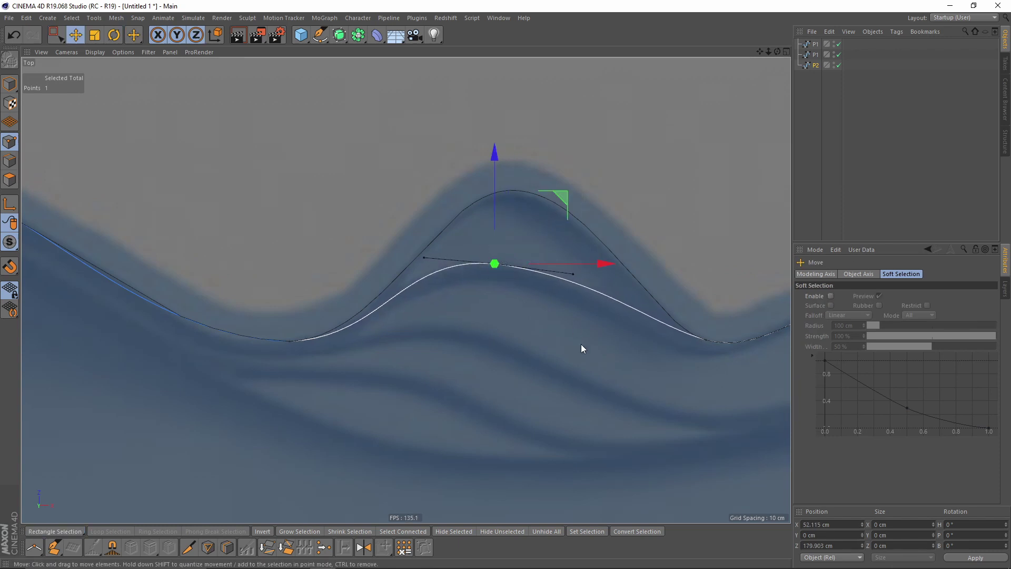
Move P2's middle point at the small lower steps inward to the step edge and adjust its tangents to follow the curve
{"action": "middle_click_drag", "start_coordinate": [580, 343], "coordinate": [500, 246], "text": "alt"}
{"action": "scroll", "coordinate": [500, 245], "scroll_direction": "down", "scroll_amount": 4}
{"action": "middle_click_drag", "start_coordinate": [558, 458], "coordinate": [469, 283], "text": "alt"}
{"action": "middle_click_drag", "start_coordinate": [532, 426], "coordinate": [512, 313], "text": "alt"}
{"action": "scroll", "coordinate": [512, 313], "scroll_direction": "up", "scroll_amount": 3}
{"action": "key", "text": "0"}
{"action": "left_click_drag", "start_coordinate": [487, 357], "coordinate": [526, 333]}
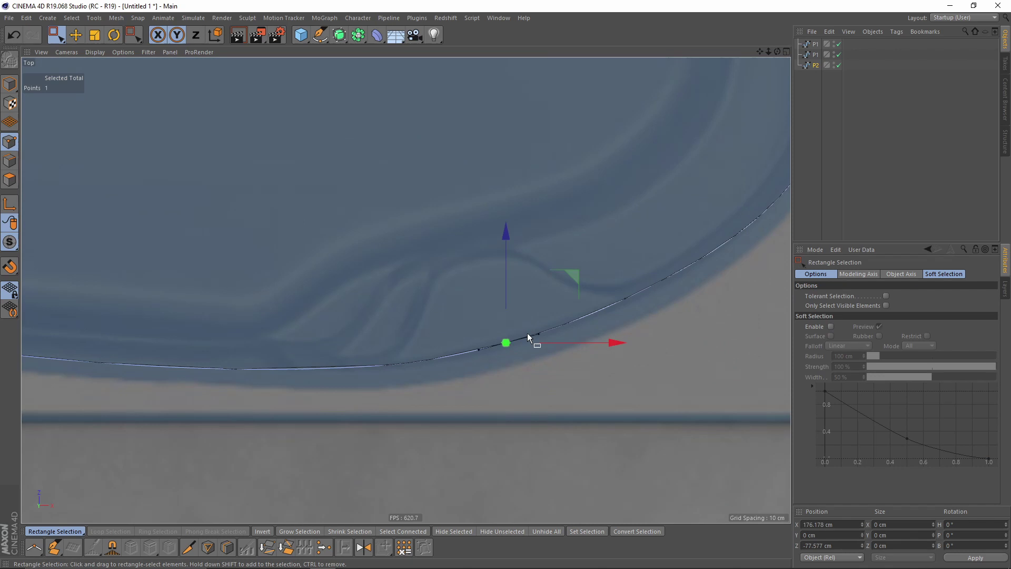
{"action": "key", "text": "e"}
{"action": "left_click_drag", "start_coordinate": [569, 275], "coordinate": [532, 163]}
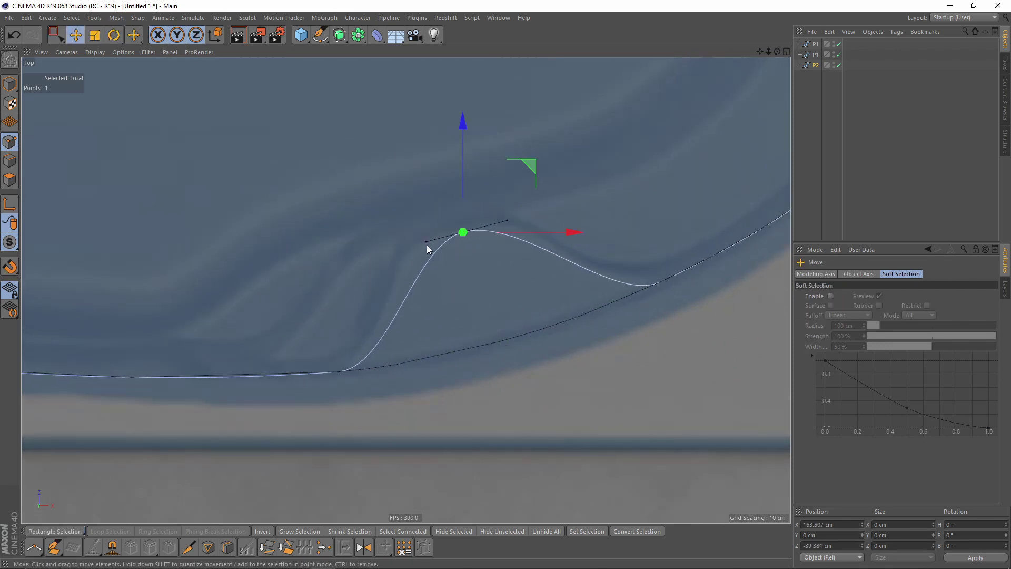
{"action": "left_click_drag", "start_coordinate": [426, 245], "coordinate": [397, 245]}
{"action": "left_click_drag", "start_coordinate": [528, 176], "coordinate": [521, 168]}
Duplicate the P2 spline in model mode, name the copy P2 as well, and lower it to Y -20 cm
{"action": "scroll", "coordinate": [527, 171], "scroll_direction": "down", "scroll_amount": 5}
{"action": "middle_click", "coordinate": [484, 180]}
{"action": "middle_click", "coordinate": [315, 154]}
{"action": "left_click_drag", "start_coordinate": [448, 210], "coordinate": [402, 214], "text": "alt"}
{"action": "left_click", "coordinate": [11, 84]}
{"action": "left_click_drag", "start_coordinate": [342, 164], "coordinate": [367, 182], "text": "alt"}
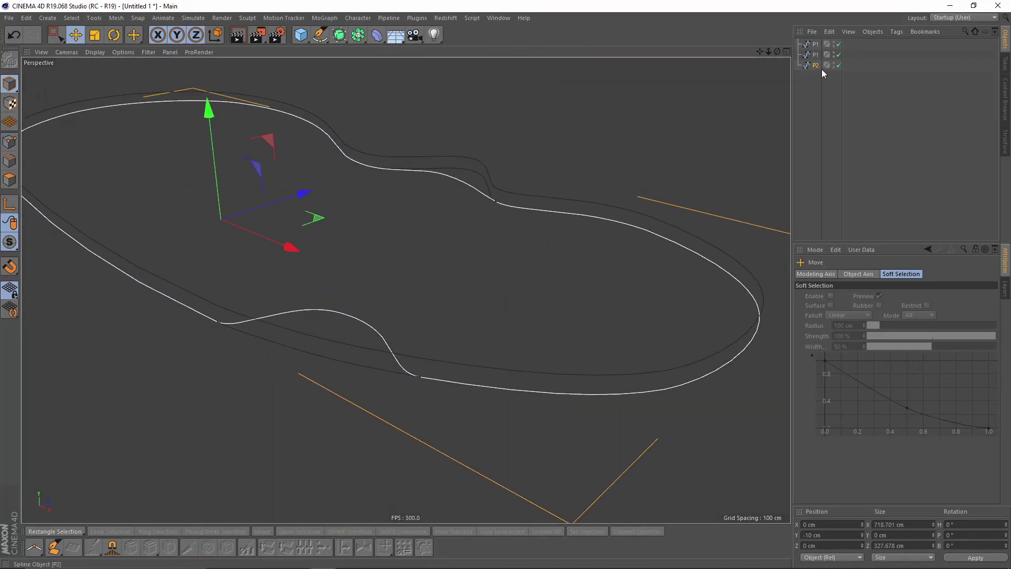
{"action": "left_click_drag", "start_coordinate": [813, 68], "coordinate": [816, 75], "text": "ctrl"}
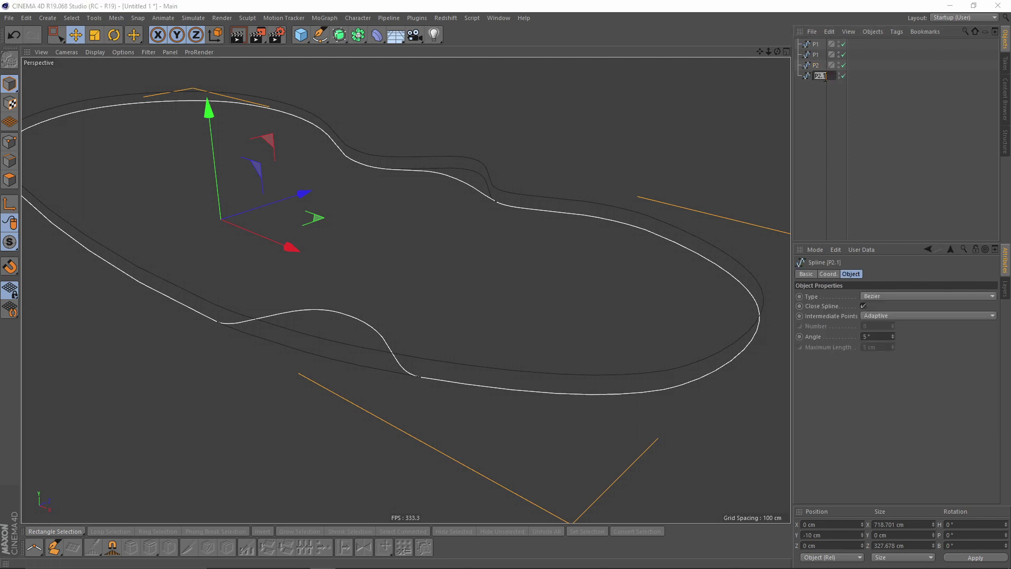
{"action": "left_click_drag", "start_coordinate": [516, 160], "coordinate": [315, 154], "text": "alt"}
{"action": "middle_click_drag", "start_coordinate": [315, 154], "coordinate": [357, 159], "text": "alt"}
{"action": "left_click_drag", "start_coordinate": [283, 107], "coordinate": [282, 116]}
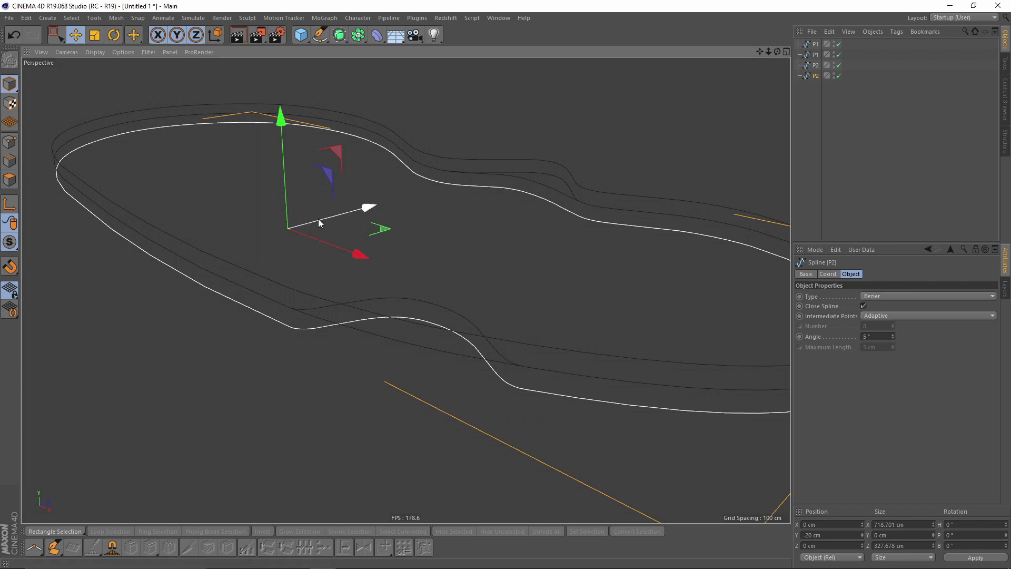
Compare the lowered P2 spline with the steps on the reference image in the top and perspective views
{"action": "left_click_drag", "start_coordinate": [411, 242], "coordinate": [537, 204], "text": "alt"}
{"action": "middle_click", "coordinate": [552, 192]}
{"action": "middle_click", "coordinate": [596, 157]}
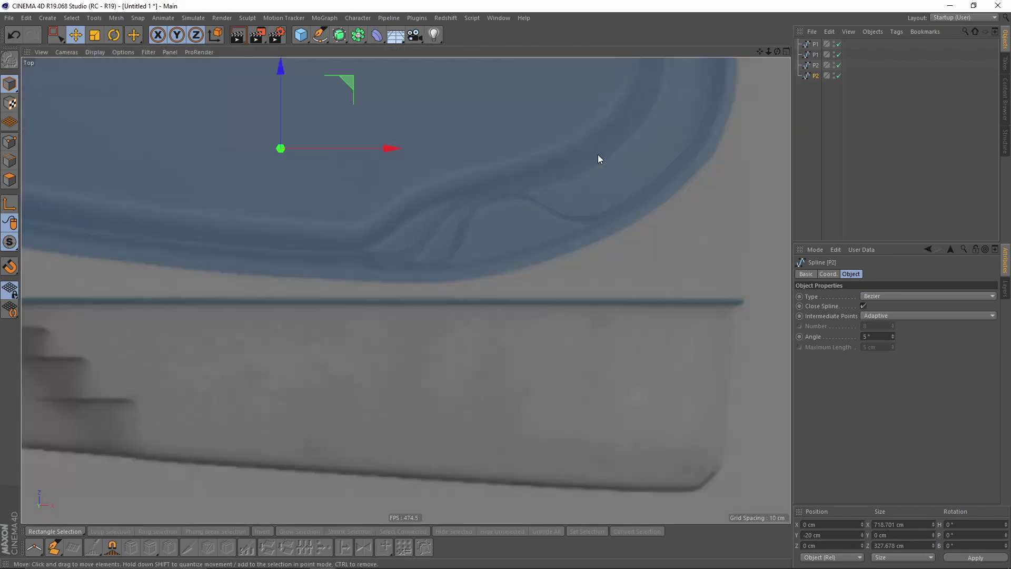
{"action": "scroll", "coordinate": [566, 162], "scroll_direction": "down", "scroll_amount": 4}
{"action": "middle_click_drag", "start_coordinate": [491, 156], "coordinate": [507, 262], "text": "alt"}
{"action": "middle_click", "coordinate": [349, 198]}
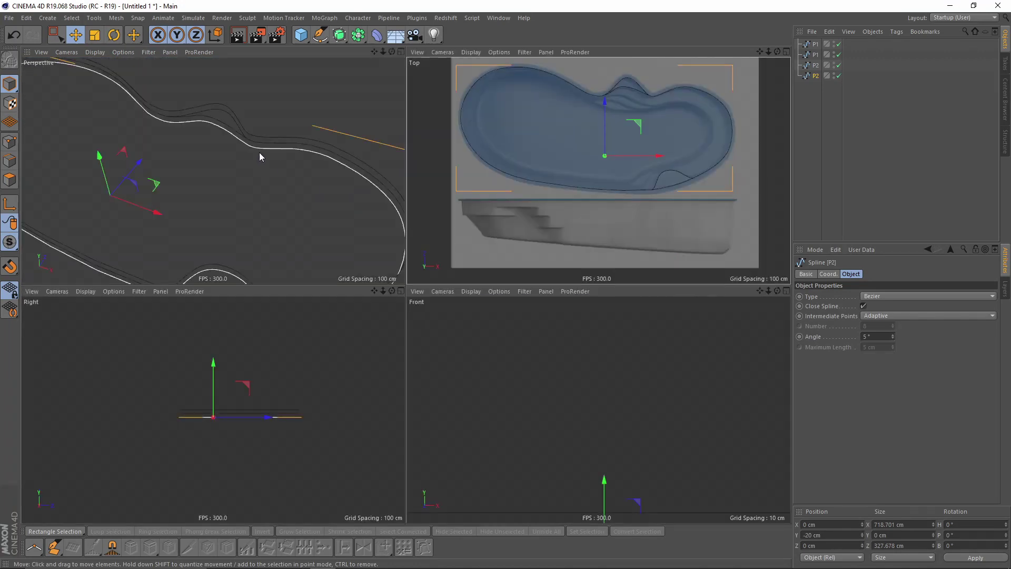
{"action": "middle_click", "coordinate": [259, 153]}
{"action": "left_click_drag", "start_coordinate": [507, 182], "coordinate": [563, 164], "text": "alt"}
{"action": "scroll", "coordinate": [556, 157], "scroll_direction": "up", "scroll_amount": 4}
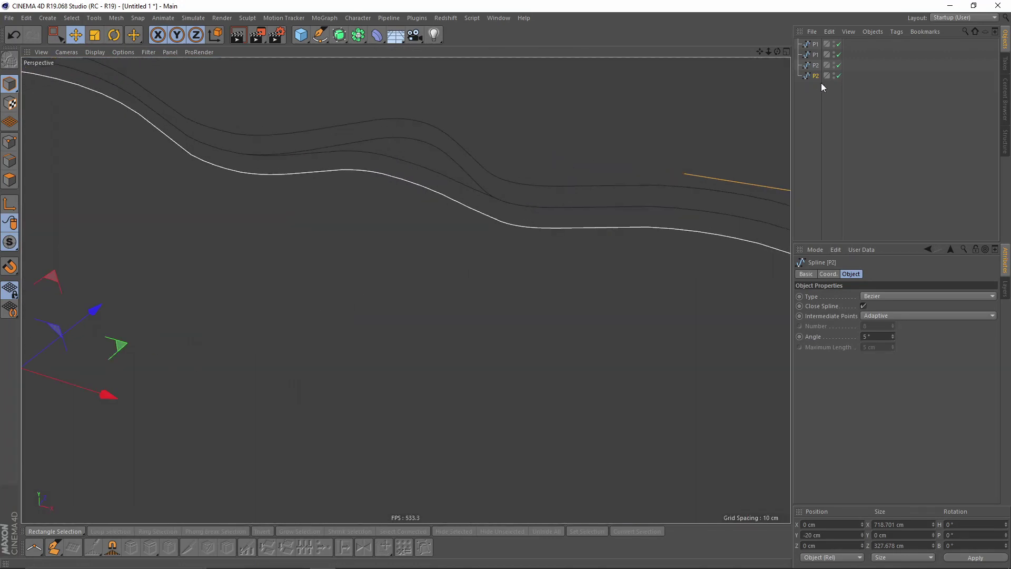
{"action": "middle_click_drag", "start_coordinate": [559, 184], "coordinate": [561, 223], "text": "alt"}
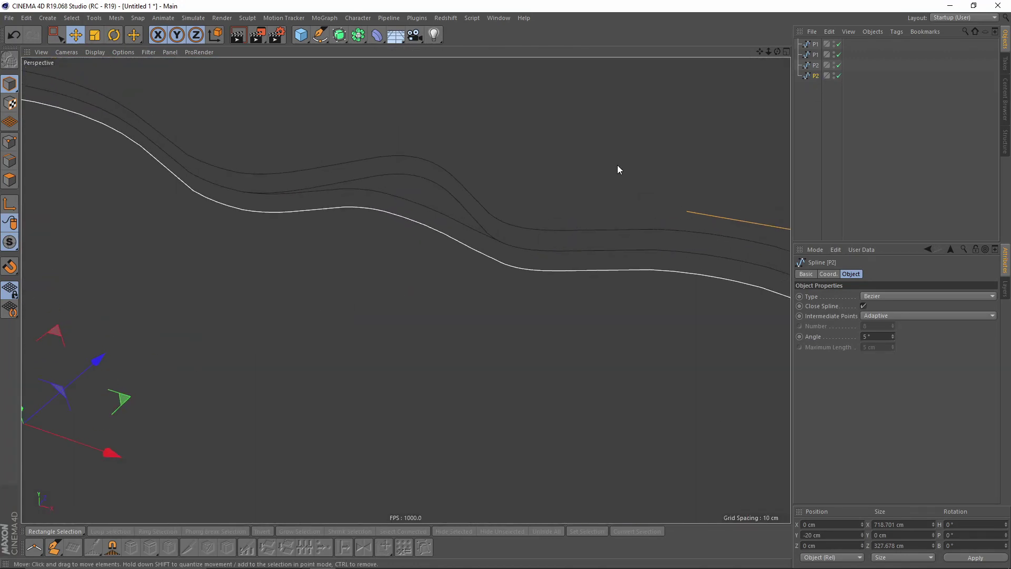
Duplicate the lowered P2 spline and rename the copy P3
{"action": "left_click_drag", "start_coordinate": [815, 78], "coordinate": [817, 88], "text": "ctrl"}
{"action": "double_click", "coordinate": [817, 87]}
{"action": "key", "text": "Right"}
{"action": "key", "text": "BackSpace"}
{"action": "key", "text": "BackSpace"}
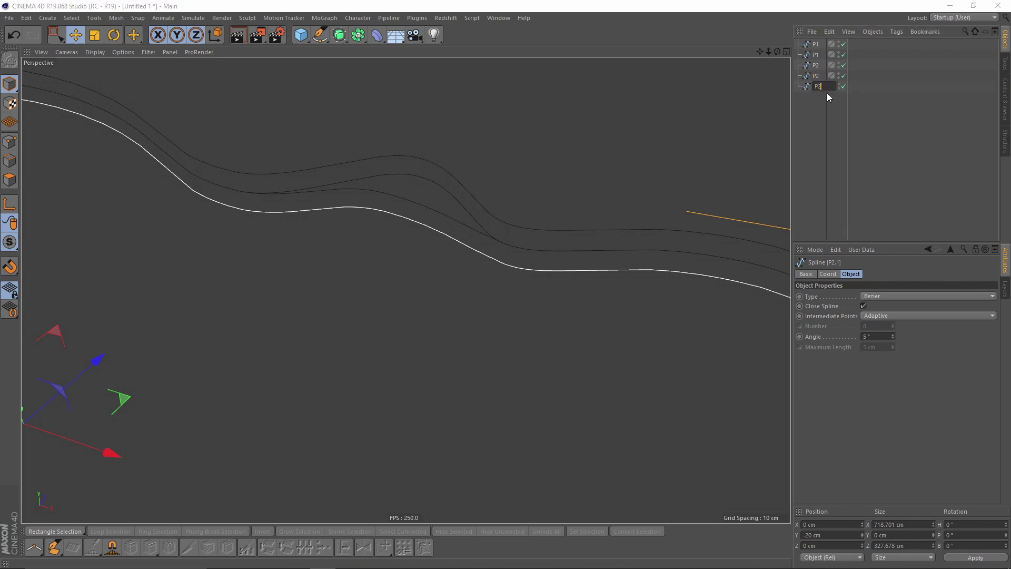
{"action": "key", "text": "BackSpace"}
{"action": "type", "text": "3"}
{"action": "key", "text": "Return"}
Move P3's peak point to about X 47, Z 159 cm and the neighbouring valley point inward, shaping their tangents along the second upper step
{"action": "middle_click", "coordinate": [585, 169]}
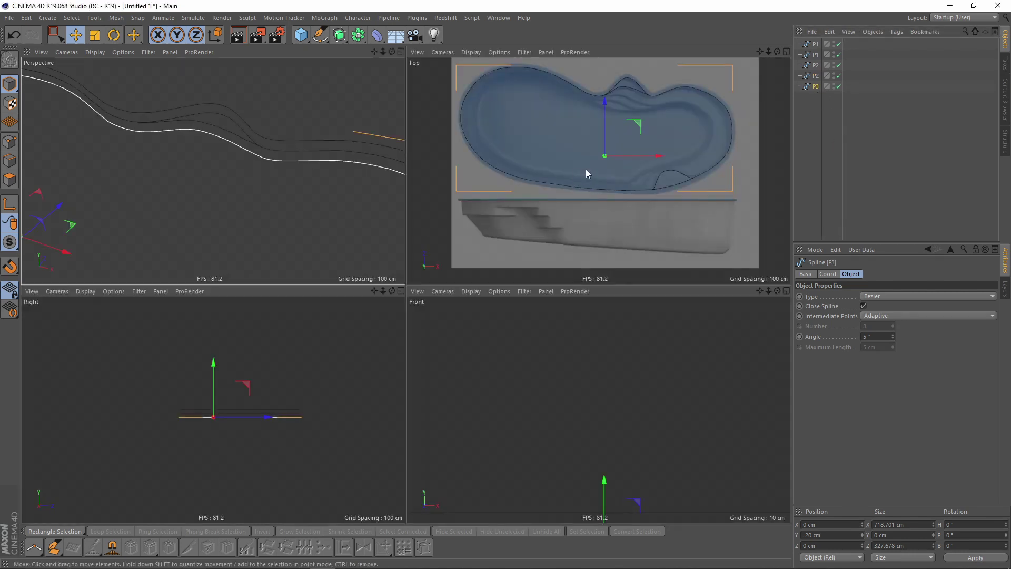
{"action": "middle_click", "coordinate": [585, 169]}
{"action": "left_click", "coordinate": [10, 142]}
{"action": "scroll", "coordinate": [468, 137], "scroll_direction": "up", "scroll_amount": 4}
{"action": "key", "text": "space"}
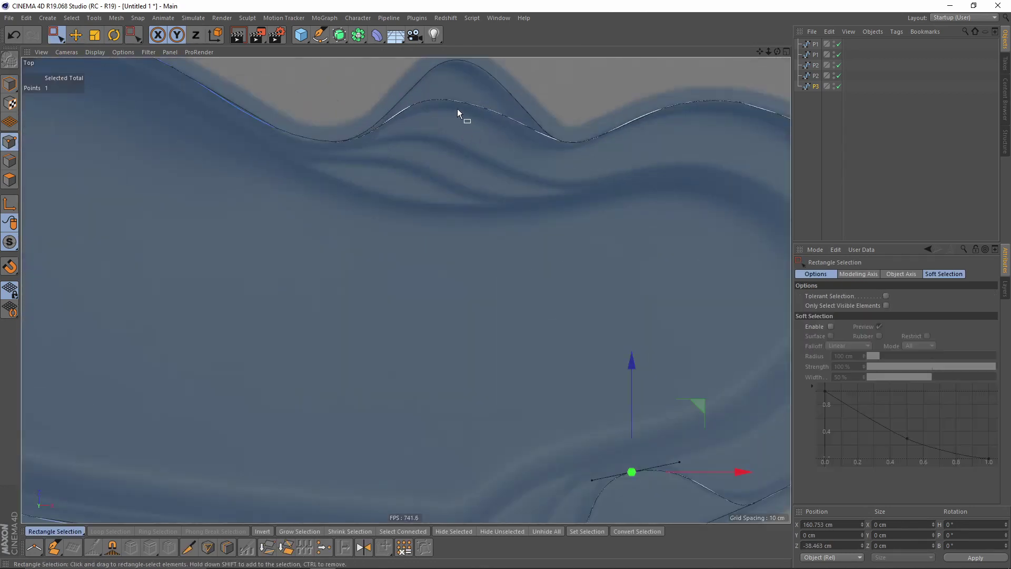
{"action": "left_click_drag", "start_coordinate": [456, 120], "coordinate": [486, 153]}
{"action": "scroll", "coordinate": [560, 225], "scroll_direction": "up", "scroll_amount": 1}
{"action": "left_click", "coordinate": [556, 226]}
{"action": "left_click_drag", "start_coordinate": [621, 157], "coordinate": [617, 212]}
{"action": "key", "text": "space"}
{"action": "left_click_drag", "start_coordinate": [518, 270], "coordinate": [509, 281]}
{"action": "left_click", "coordinate": [389, 217]}
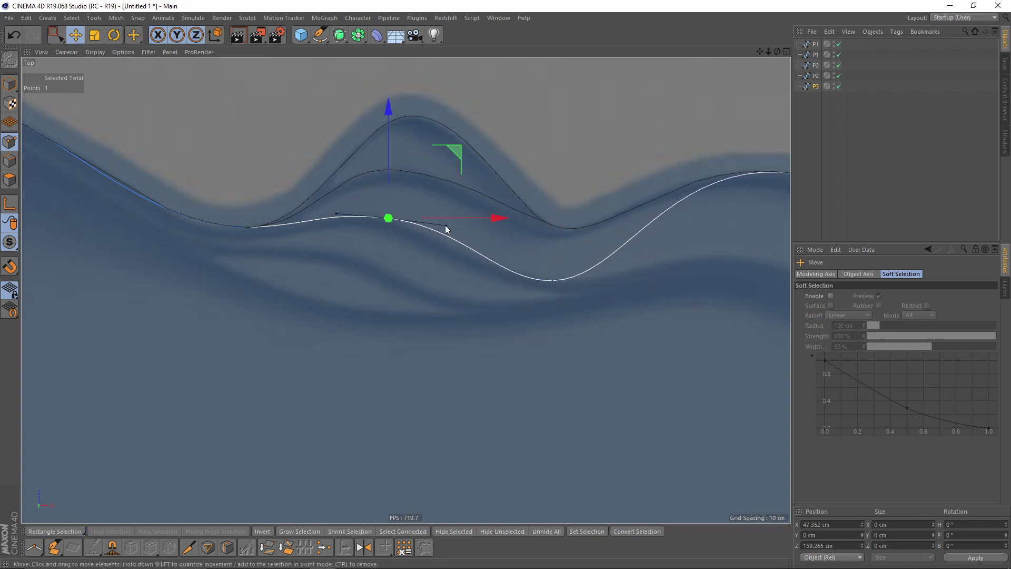
{"action": "left_click_drag", "start_coordinate": [446, 228], "coordinate": [445, 234]}
Move P3's points around the pool's right end inward to the inner ledge edge shown in the reference image
{"action": "middle_click_drag", "start_coordinate": [758, 200], "coordinate": [483, 198], "text": "alt"}
{"action": "key", "text": "space"}
{"action": "left_click", "coordinate": [523, 172]}
{"action": "left_click_drag", "start_coordinate": [590, 106], "coordinate": [569, 182]}
{"action": "middle_click_drag", "start_coordinate": [698, 247], "coordinate": [535, 147], "text": "alt"}
{"action": "left_click", "coordinate": [609, 333]}
{"action": "left_click_drag", "start_coordinate": [675, 267], "coordinate": [500, 200]}
{"action": "left_click", "coordinate": [544, 297]}
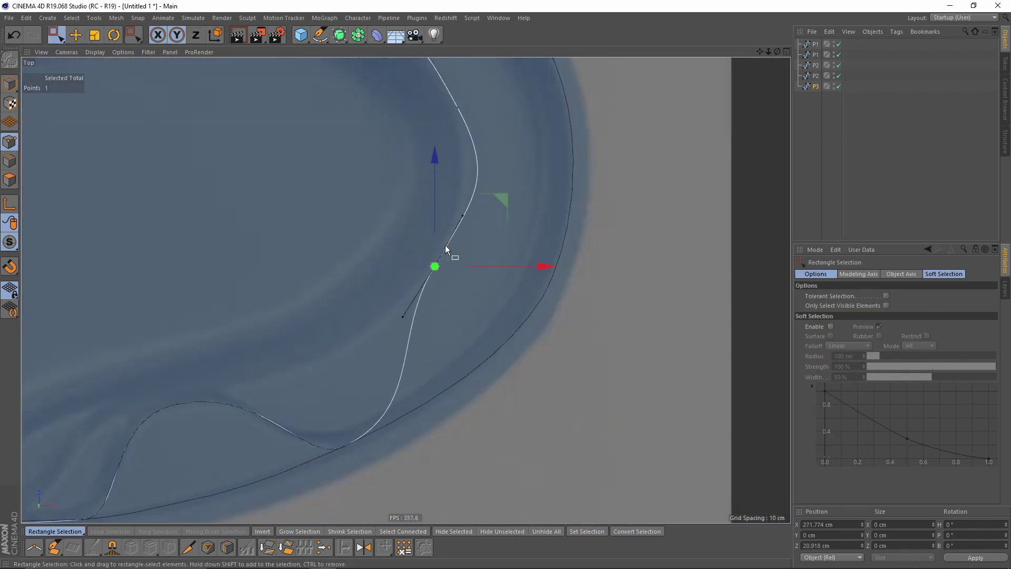
{"action": "left_click", "coordinate": [423, 358]}
{"action": "left_click_drag", "start_coordinate": [490, 294], "coordinate": [455, 209]}
Adjust the tangents of P3's right-end points so the curve follows the inner ledge smoothly
{"action": "key", "text": "space"}
{"action": "left_click", "coordinate": [514, 178]}
{"action": "middle_click_drag", "start_coordinate": [522, 162], "coordinate": [470, 339], "text": "alt"}
{"action": "left_click", "coordinate": [483, 197]}
{"action": "left_click_drag", "start_coordinate": [503, 237], "coordinate": [493, 234]}
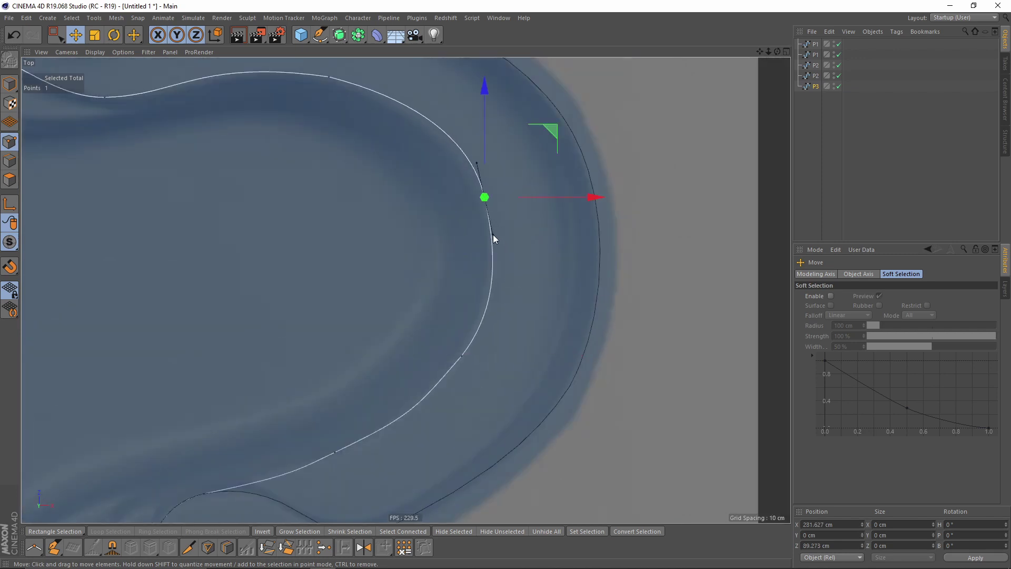
{"action": "left_click", "coordinate": [461, 355]}
{"action": "middle_click_drag", "start_coordinate": [416, 221], "coordinate": [458, 331], "text": "alt"}
{"action": "left_click", "coordinate": [370, 188]}
{"action": "left_click_drag", "start_coordinate": [446, 211], "coordinate": [451, 215]}
{"action": "left_click", "coordinate": [525, 307]}
{"action": "left_click_drag", "start_coordinate": [517, 256], "coordinate": [516, 251]}
Reshape P3 around the small lower steps by moving its points to the next step edge and adjusting their tangents
{"action": "scroll", "coordinate": [474, 263], "scroll_direction": "down", "scroll_amount": 6}
{"action": "middle_click_drag", "start_coordinate": [421, 311], "coordinate": [481, 212], "text": "alt"}
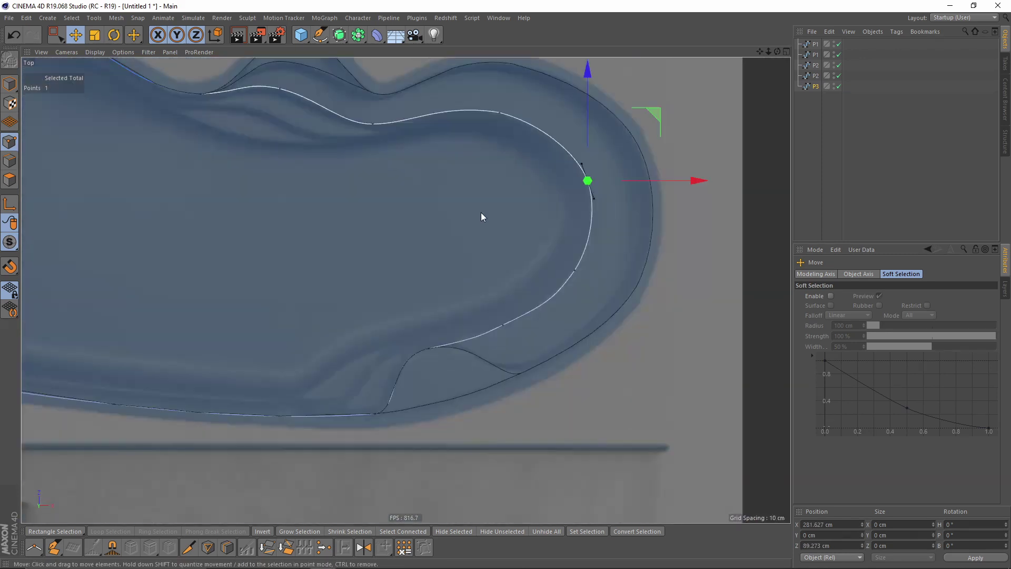
{"action": "scroll", "coordinate": [452, 343], "scroll_direction": "up", "scroll_amount": 8}
{"action": "left_click", "coordinate": [439, 345]}
{"action": "key", "text": "space"}
{"action": "left_click", "coordinate": [326, 483]}
{"action": "left_click_drag", "start_coordinate": [390, 423], "coordinate": [317, 425]}
{"action": "key", "text": "space"}
{"action": "middle_click_drag", "start_coordinate": [294, 442], "coordinate": [337, 390], "text": "alt"}
{"action": "left_click_drag", "start_coordinate": [140, 445], "coordinate": [140, 438]}
{"action": "left_click", "coordinate": [482, 291]}
{"action": "left_click_drag", "start_coordinate": [415, 306], "coordinate": [379, 307]}
{"action": "left_click_drag", "start_coordinate": [553, 226], "coordinate": [530, 222]}
Refine P3's right end, placing the lower point near X 230, Z -13 cm and the side point near X 276, Z 97 cm
{"action": "left_click", "coordinate": [645, 240]}
{"action": "left_click_drag", "start_coordinate": [712, 172], "coordinate": [749, 151]}
{"action": "middle_click_drag", "start_coordinate": [700, 211], "coordinate": [479, 251], "text": "alt"}
{"action": "left_click_drag", "start_coordinate": [476, 254], "coordinate": [521, 226]}
{"action": "middle_click_drag", "start_coordinate": [557, 200], "coordinate": [462, 286], "text": "alt"}
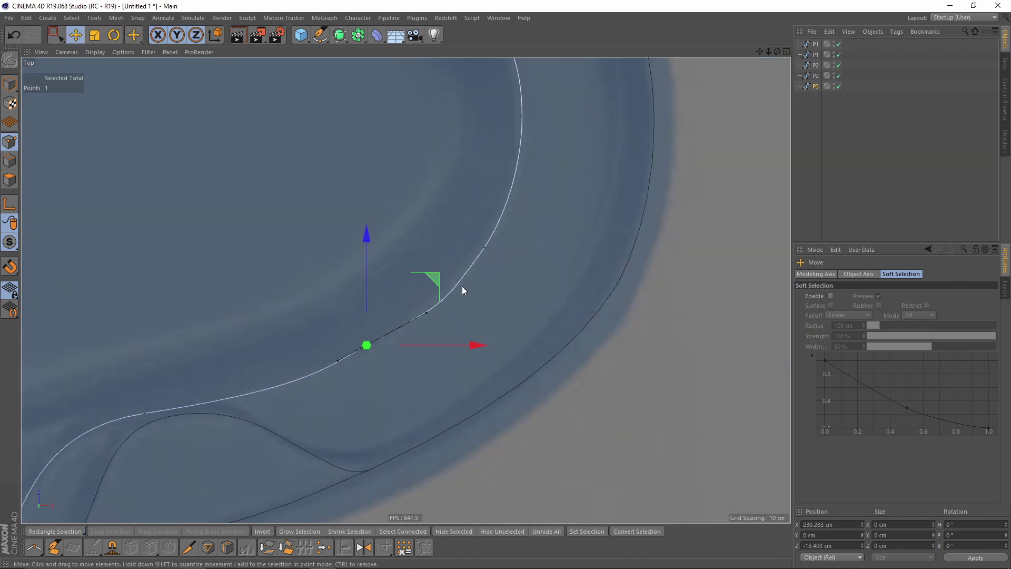
{"action": "left_click", "coordinate": [485, 249]}
{"action": "scroll", "coordinate": [544, 206], "scroll_direction": "down", "scroll_amount": 3}
{"action": "middle_click_drag", "start_coordinate": [544, 205], "coordinate": [507, 300], "text": "alt"}
{"action": "left_click_drag", "start_coordinate": [536, 238], "coordinate": [544, 242]}
{"action": "left_click_drag", "start_coordinate": [499, 277], "coordinate": [488, 274]}
{"action": "left_click", "coordinate": [500, 207]}
{"action": "left_click", "coordinate": [480, 206]}
{"action": "left_click_drag", "start_coordinate": [546, 138], "coordinate": [536, 118]}
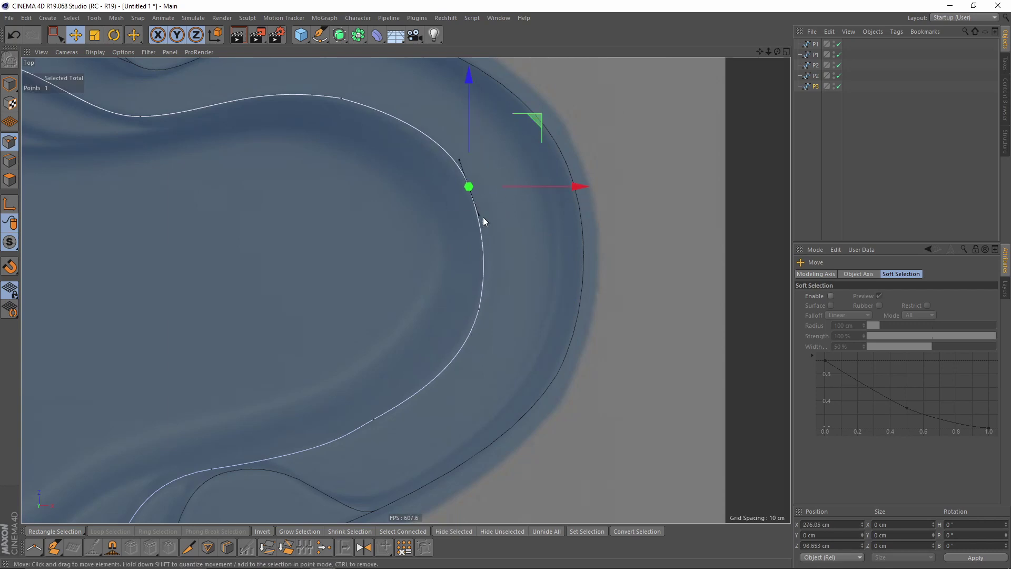
Return to model mode and examine the reshaped P3 spline among the stacked outlines in perspective
{"action": "scroll", "coordinate": [482, 216], "scroll_direction": "down", "scroll_amount": 3}
{"action": "middle_click_drag", "start_coordinate": [209, 372], "coordinate": [337, 272], "text": "alt"}
{"action": "scroll", "coordinate": [336, 273], "scroll_direction": "down", "scroll_amount": 3}
{"action": "middle_click", "coordinate": [247, 157]}
{"action": "middle_click", "coordinate": [248, 157]}
{"action": "scroll", "coordinate": [410, 232], "scroll_direction": "down", "scroll_amount": 3}
{"action": "left_click_drag", "start_coordinate": [409, 232], "coordinate": [421, 263], "text": "alt"}
{"action": "left_click", "coordinate": [10, 84]}
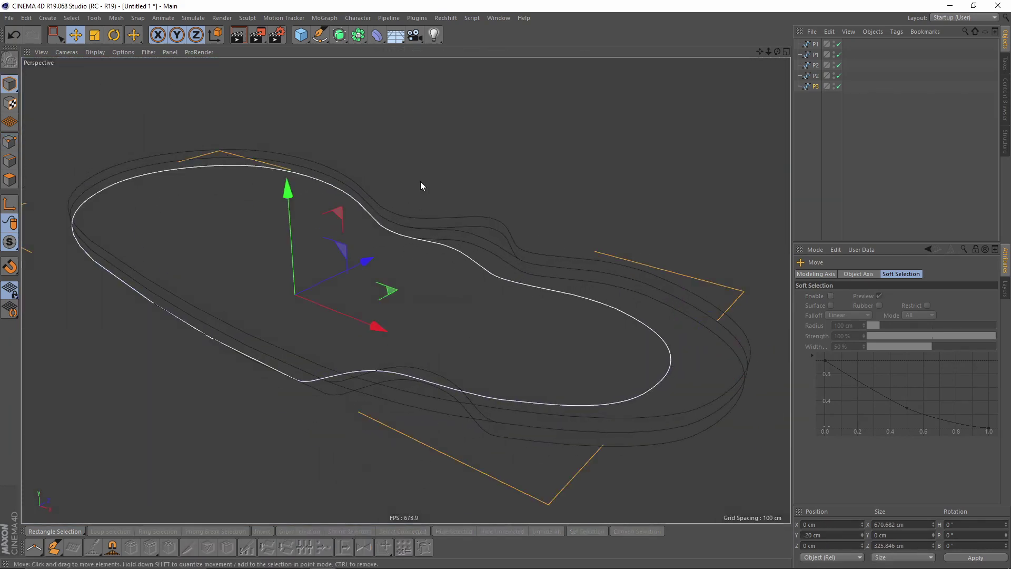
{"action": "middle_click_drag", "start_coordinate": [521, 214], "coordinate": [573, 188], "text": "alt"}
{"action": "left_click_drag", "start_coordinate": [573, 188], "coordinate": [507, 219], "text": "alt"}
{"action": "right_click_drag", "start_coordinate": [508, 219], "coordinate": [598, 192], "text": "alt"}
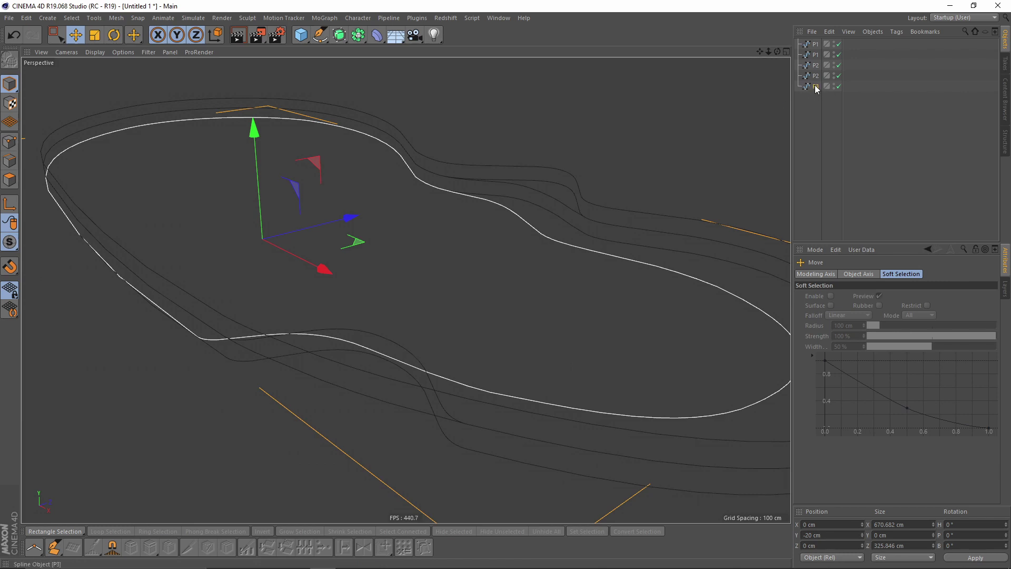
Duplicate the P3 spline, name the copy P3 as well, and lower it to Y -30 cm
{"action": "left_click_drag", "start_coordinate": [816, 91], "coordinate": [824, 98], "text": "ctrl"}
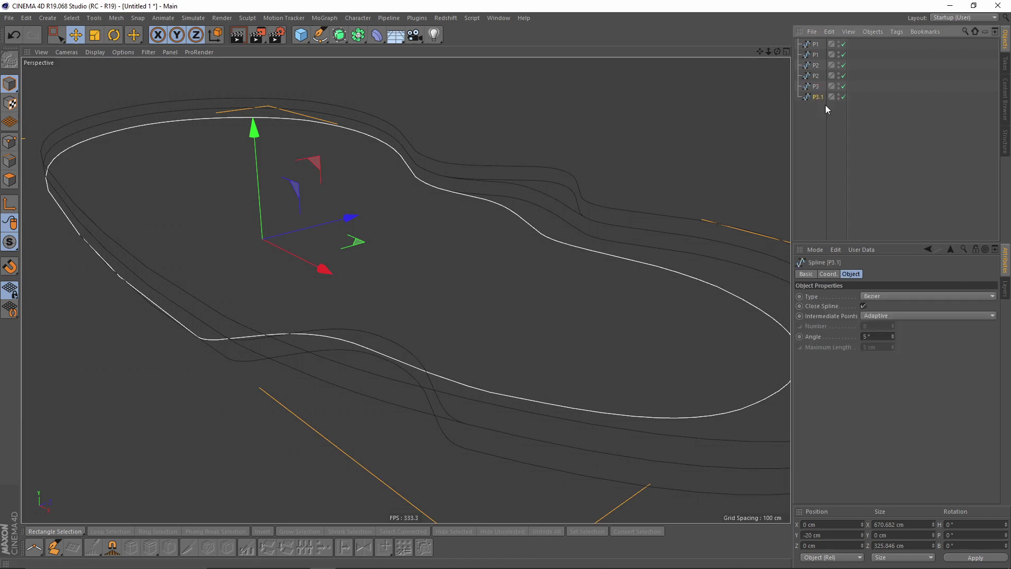
{"action": "double_click", "coordinate": [824, 98]}
{"action": "key", "text": "BackSpace"}
{"action": "key", "text": "Return"}
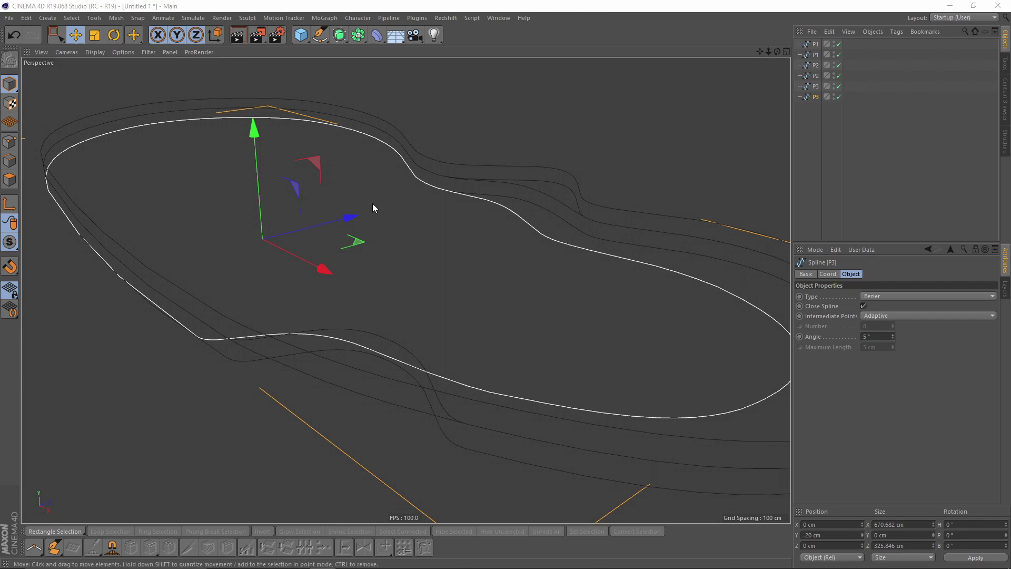
{"action": "middle_click_drag", "start_coordinate": [371, 204], "coordinate": [406, 191], "text": "alt"}
{"action": "left_click_drag", "start_coordinate": [292, 120], "coordinate": [295, 128]}
{"action": "left_click_drag", "start_coordinate": [295, 127], "coordinate": [613, 176], "text": "alt"}
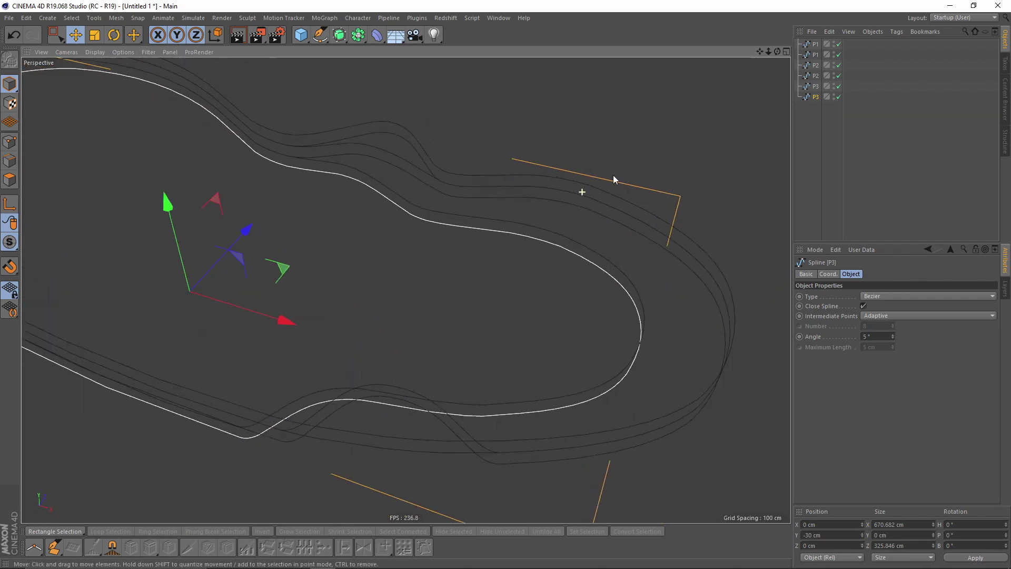
Duplicate the lowered P3 spline and rename the copy P4
{"action": "left_click_drag", "start_coordinate": [813, 101], "coordinate": [817, 106]}
{"action": "double_click", "coordinate": [819, 106]}
{"action": "type", "text": "P"}
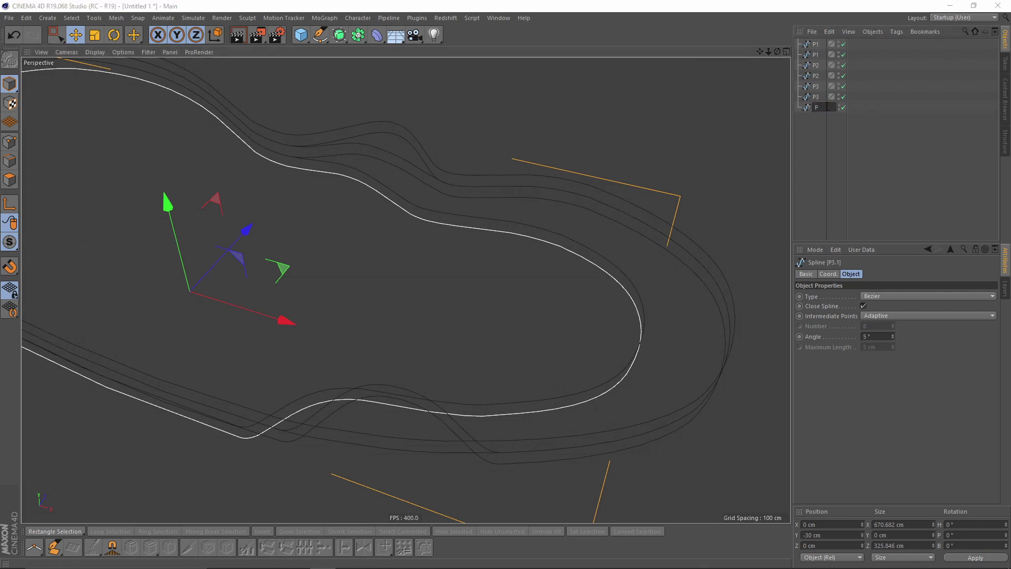
{"action": "type", "text": "4"}
{"action": "key", "text": "Return"}
Move P4's peak point inward to the third upper step and the valley point left of it to about X -12, Z 148 cm
{"action": "key", "text": "F2"}
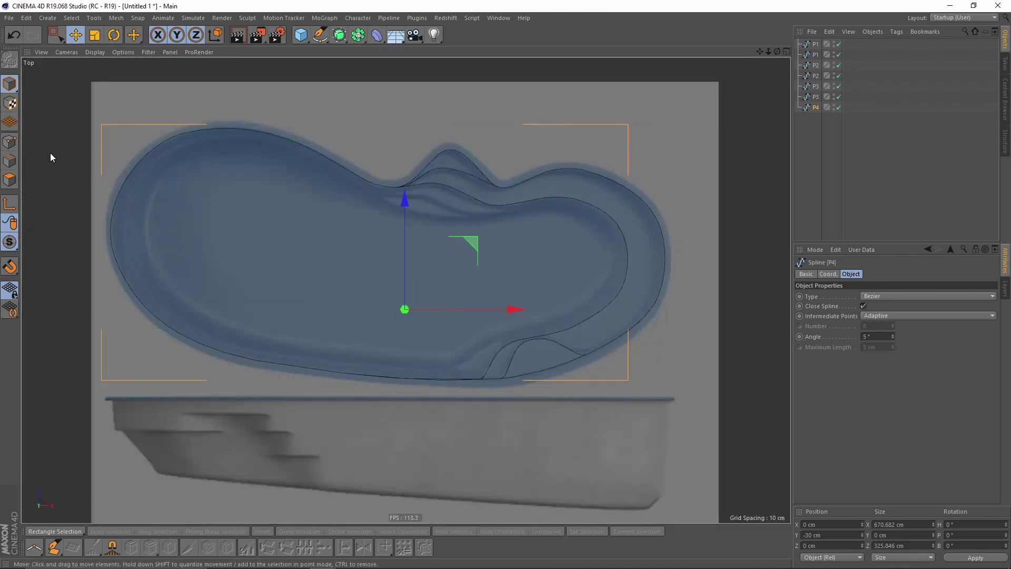
{"action": "left_click", "coordinate": [11, 141]}
{"action": "scroll", "coordinate": [429, 174], "scroll_direction": "up", "scroll_amount": 5}
{"action": "key", "text": "0"}
{"action": "left_click_drag", "start_coordinate": [353, 191], "coordinate": [462, 229]}
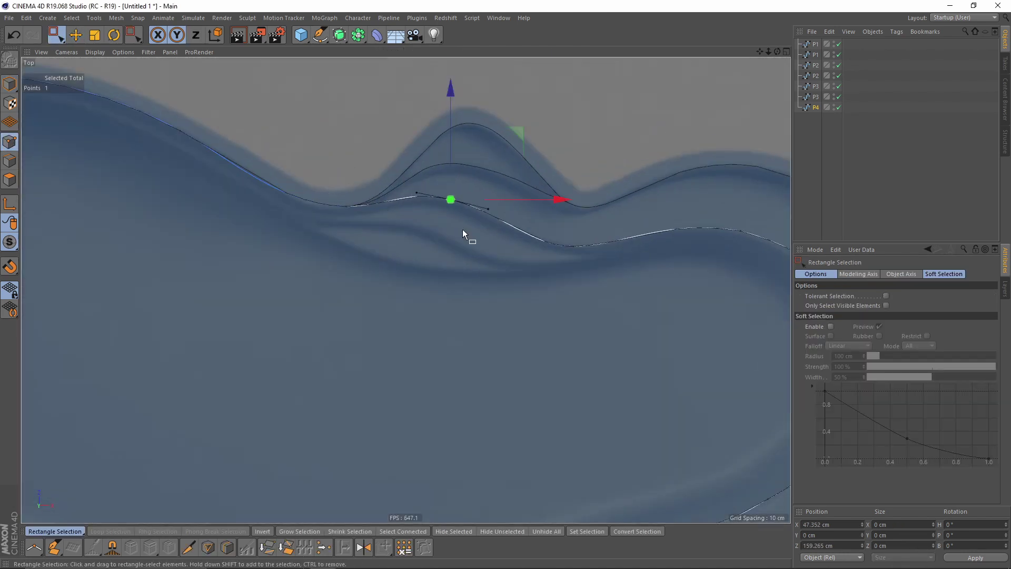
{"action": "scroll", "coordinate": [462, 229], "scroll_direction": "up", "scroll_amount": 1}
{"action": "left_click_drag", "start_coordinate": [516, 133], "coordinate": [503, 173]}
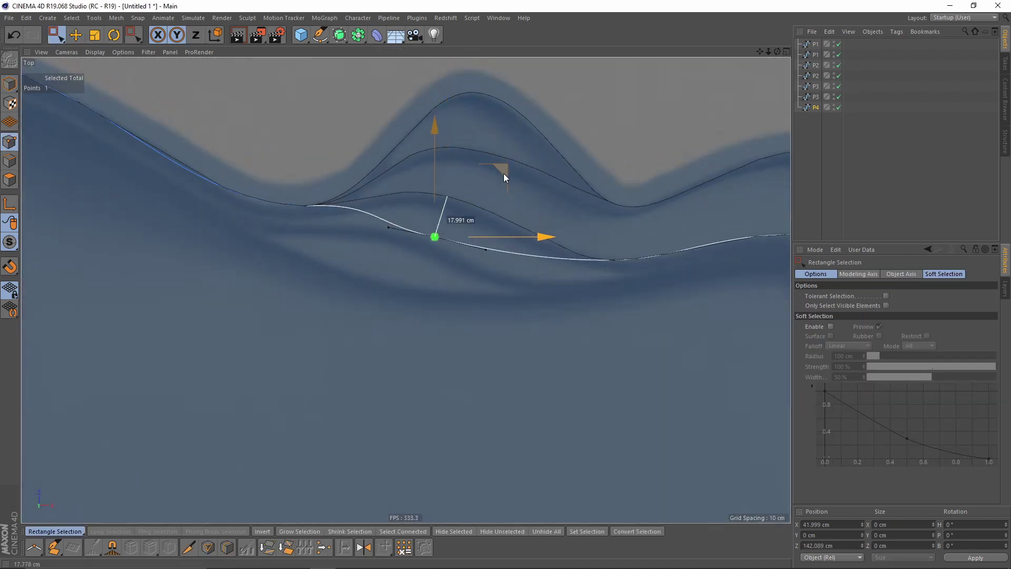
{"action": "left_click", "coordinate": [305, 205]}
{"action": "left_click_drag", "start_coordinate": [370, 143], "coordinate": [366, 164]}
{"action": "scroll", "coordinate": [361, 170], "scroll_direction": "down", "scroll_amount": 1}
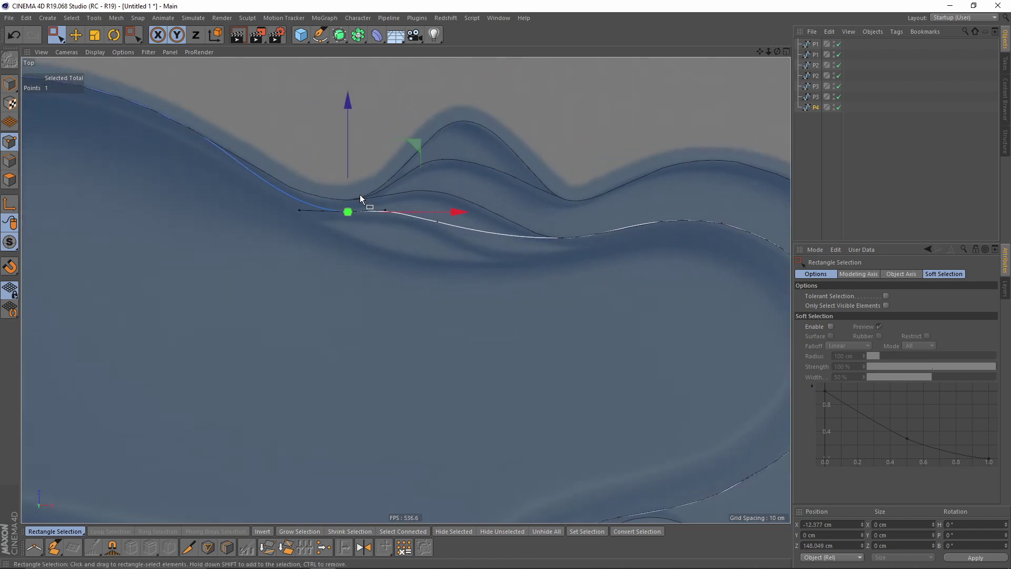
Move P4's point right of the upper steps to the step edge and the peak point to about X 42, Z 138 cm
{"action": "scroll", "coordinate": [508, 193], "scroll_direction": "up", "scroll_amount": 3}
{"action": "left_click_drag", "start_coordinate": [567, 249], "coordinate": [624, 277]}
{"action": "left_click_drag", "start_coordinate": [659, 199], "coordinate": [637, 220]}
{"action": "left_click_drag", "start_coordinate": [416, 249], "coordinate": [371, 223]}
{"action": "key", "text": "e"}
{"action": "left_click_drag", "start_coordinate": [394, 127], "coordinate": [394, 138]}
{"action": "middle_click_drag", "start_coordinate": [675, 268], "coordinate": [383, 258], "text": "alt"}
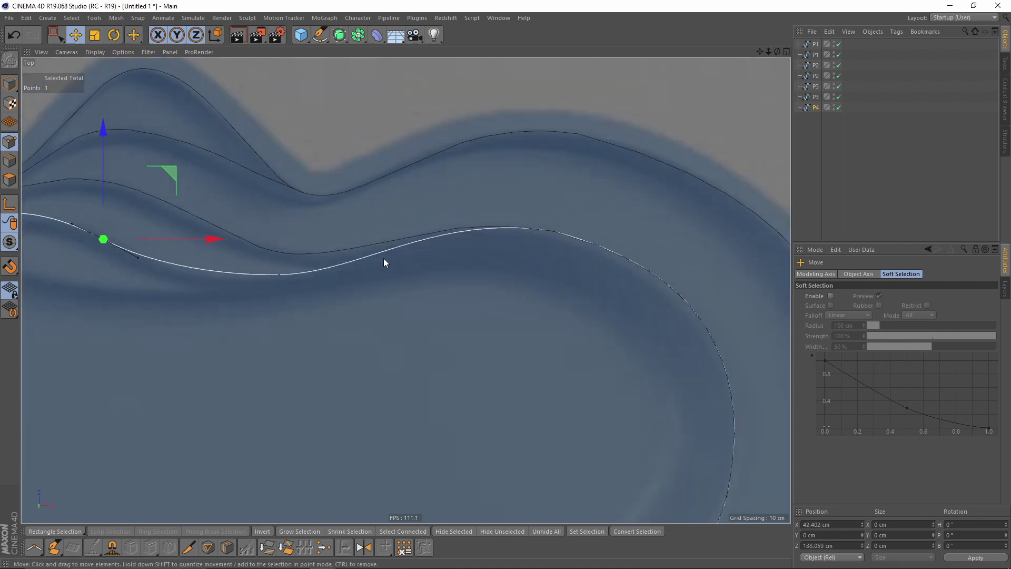
Move P4's points around the pool's wide left end and along its lower side slightly inward from the outline
{"action": "scroll", "coordinate": [384, 258], "scroll_direction": "down", "scroll_amount": 2}
{"action": "middle_click_drag", "start_coordinate": [158, 153], "coordinate": [477, 240], "text": "alt"}
{"action": "key", "text": "space"}
{"action": "left_click_drag", "start_coordinate": [401, 186], "coordinate": [347, 139]}
{"action": "left_click_drag", "start_coordinate": [442, 102], "coordinate": [442, 108]}
{"action": "middle_click_drag", "start_coordinate": [179, 126], "coordinate": [418, 243], "text": "alt"}
{"action": "left_click_drag", "start_coordinate": [138, 169], "coordinate": [227, 219]}
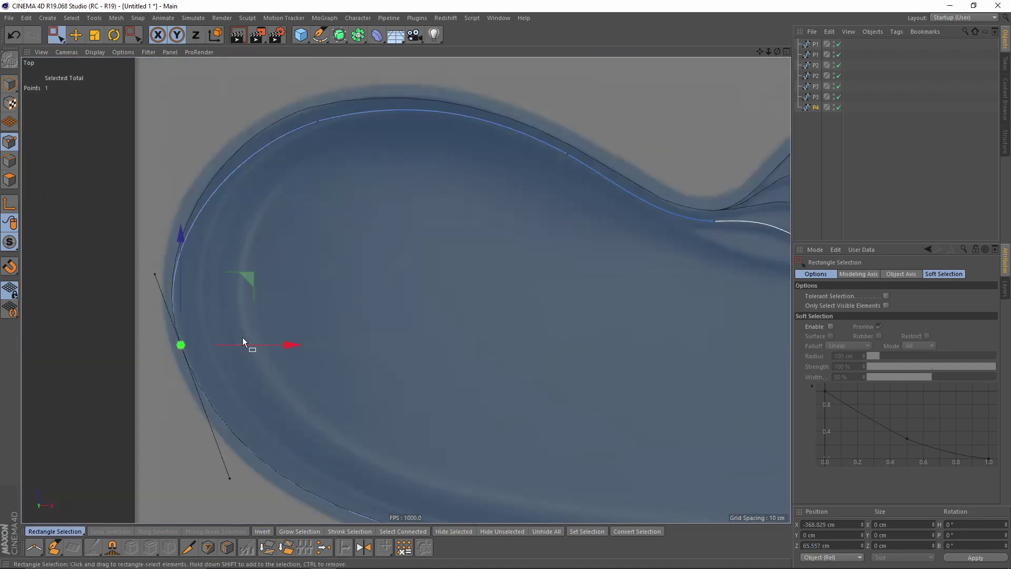
{"action": "left_click_drag", "start_coordinate": [246, 341], "coordinate": [271, 279]}
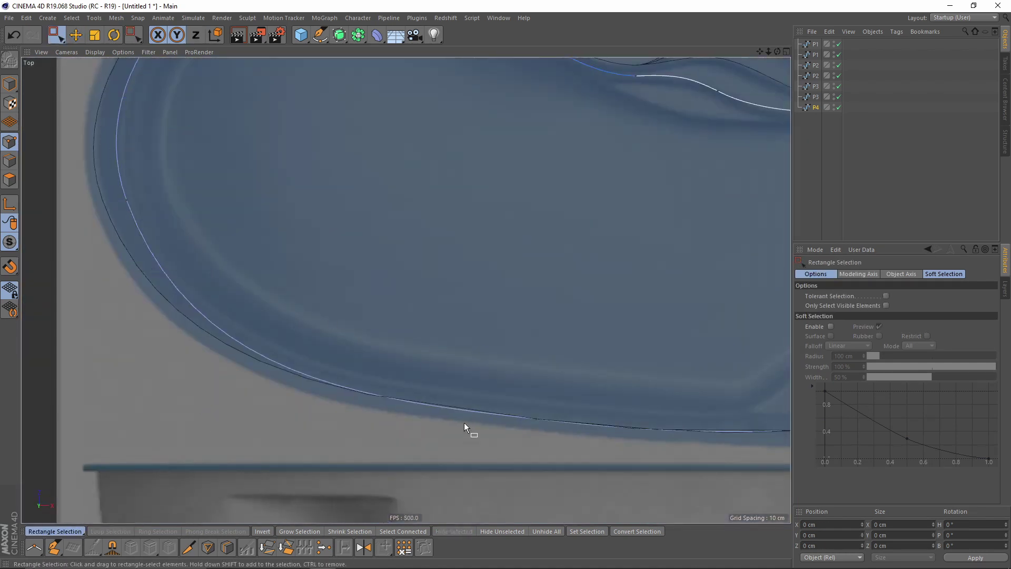
{"action": "left_click_drag", "start_coordinate": [500, 445], "coordinate": [563, 396]}
{"action": "left_click_drag", "start_coordinate": [605, 349], "coordinate": [606, 333]}
Move P4's corner point before the small lower steps to about X 58, Z -77 cm and the next point to about X 152, Z -37 cm
{"action": "middle_click_drag", "start_coordinate": [658, 368], "coordinate": [363, 243], "text": "alt"}
{"action": "scroll", "coordinate": [363, 243], "scroll_direction": "up", "scroll_amount": 2}
{"action": "left_click_drag", "start_coordinate": [576, 350], "coordinate": [470, 297]}
{"action": "key", "text": "e"}
{"action": "left_click_drag", "start_coordinate": [609, 258], "coordinate": [538, 234]}
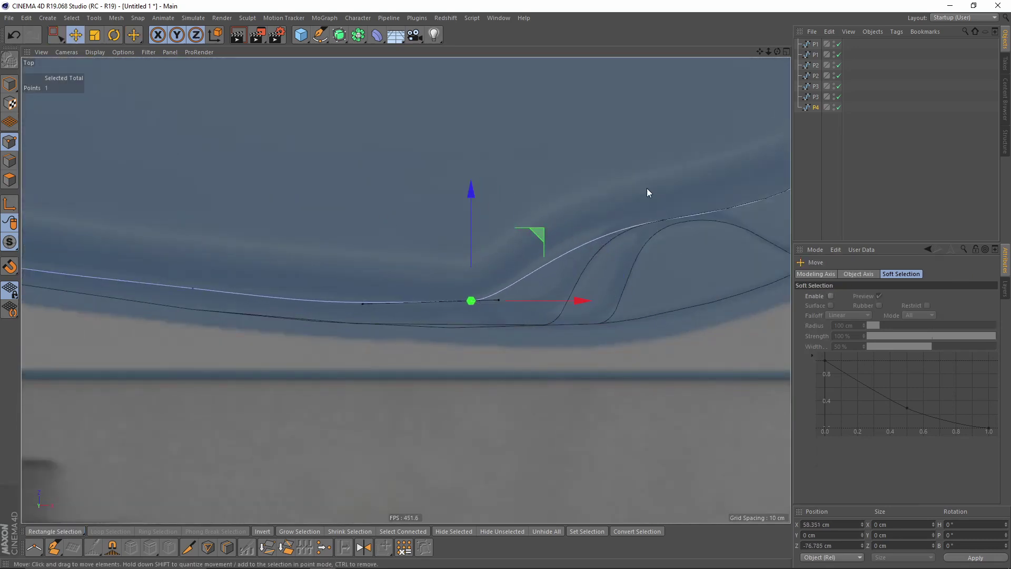
{"action": "key", "text": "space"}
{"action": "left_click_drag", "start_coordinate": [646, 188], "coordinate": [679, 237]}
{"action": "key", "text": "space"}
{"action": "left_click_drag", "start_coordinate": [587, 232], "coordinate": [561, 230]}
Shorten the tangents of P4's point above the small lower steps and shift it to about X 139, Z -40 cm
{"action": "middle_click_drag", "start_coordinate": [776, 216], "coordinate": [529, 227], "text": "alt"}
{"action": "scroll", "coordinate": [529, 227], "scroll_direction": "up", "scroll_amount": 1}
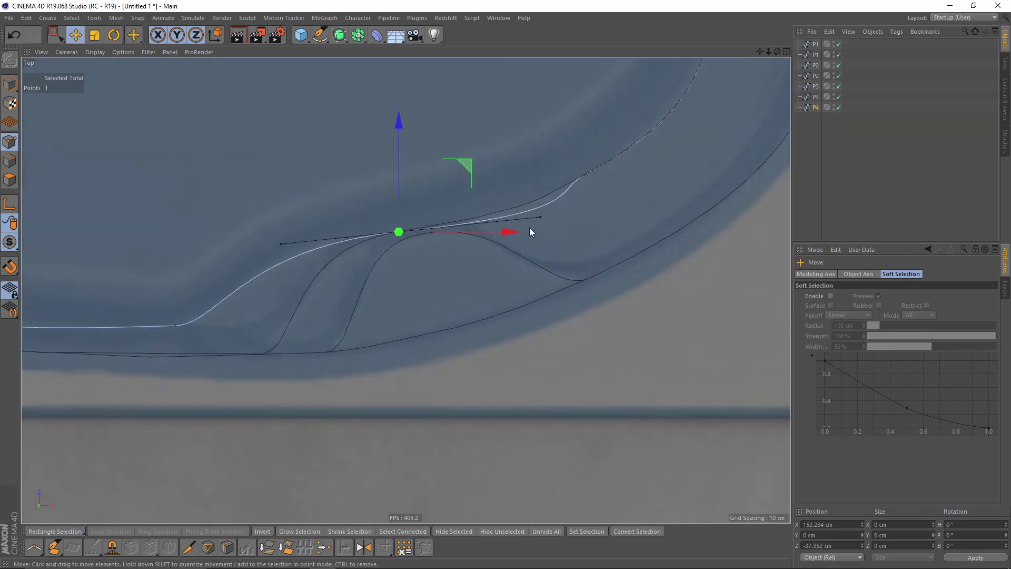
{"action": "left_click_drag", "start_coordinate": [539, 216], "coordinate": [514, 214]}
{"action": "left_click_drag", "start_coordinate": [464, 171], "coordinate": [433, 177]}
{"action": "left_click_drag", "start_coordinate": [483, 219], "coordinate": [476, 221]}
{"action": "scroll", "coordinate": [476, 221], "scroll_direction": "down", "scroll_amount": 6}
{"action": "middle_click_drag", "start_coordinate": [476, 220], "coordinate": [506, 287], "text": "alt"}
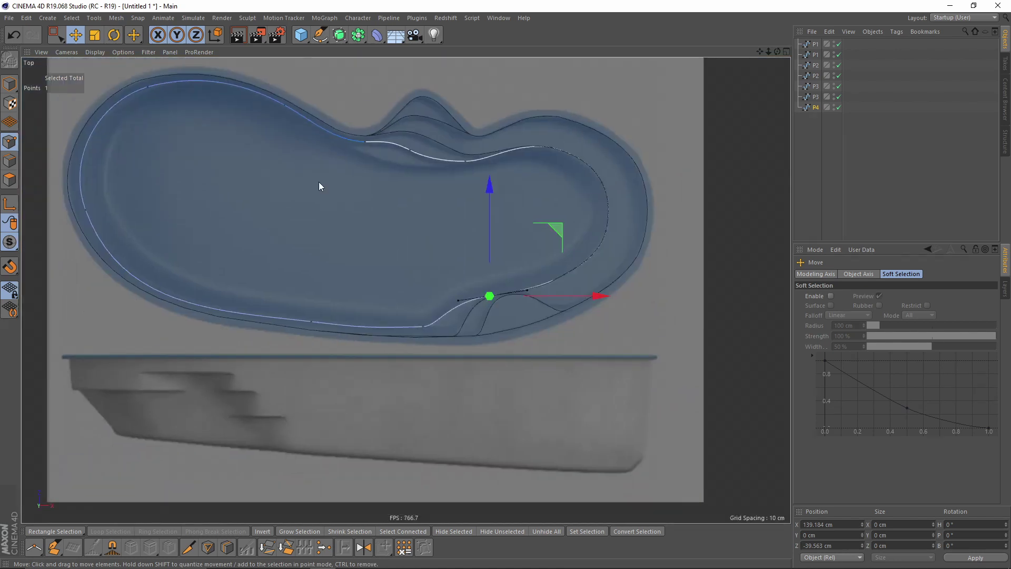
Duplicate the reshaped P4 spline and name the copy P4 as well
{"action": "scroll", "coordinate": [318, 181], "scroll_direction": "up", "scroll_amount": 2}
{"action": "key", "text": "F1"}
{"action": "scroll", "coordinate": [270, 162], "scroll_direction": "up", "scroll_amount": 2}
{"action": "mouse_move", "coordinate": [416, 226]}
{"action": "left_mouse_down", "text": "alt"}
{"action": "mouse_move", "coordinate": [381, 217]}
{"action": "mouse_move", "coordinate": [414, 232]}
{"action": "left_mouse_up", "text": "alt"}
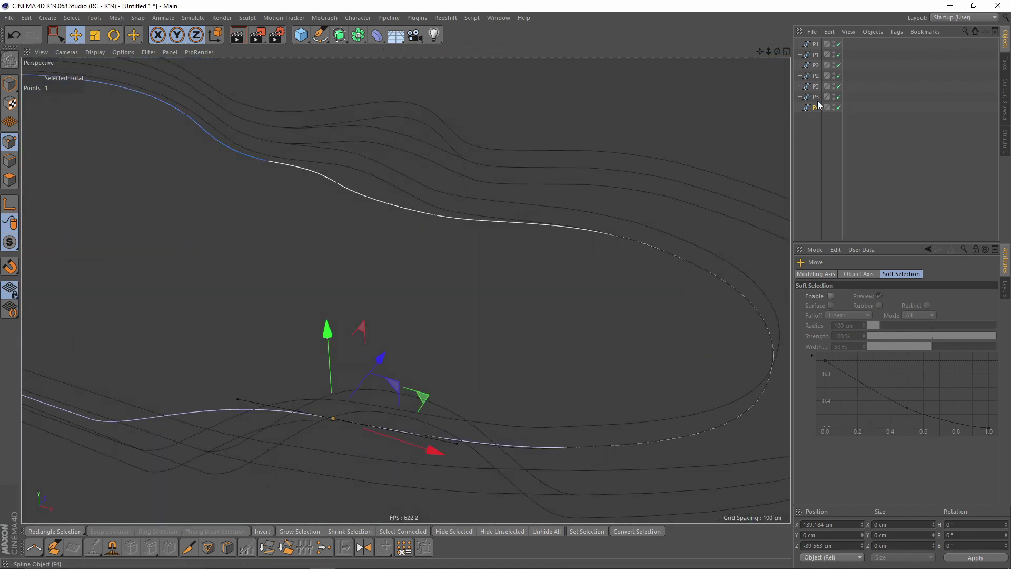
{"action": "left_click_drag", "start_coordinate": [815, 107], "coordinate": [820, 121], "text": "ctrl"}
{"action": "double_click", "coordinate": [823, 118]}
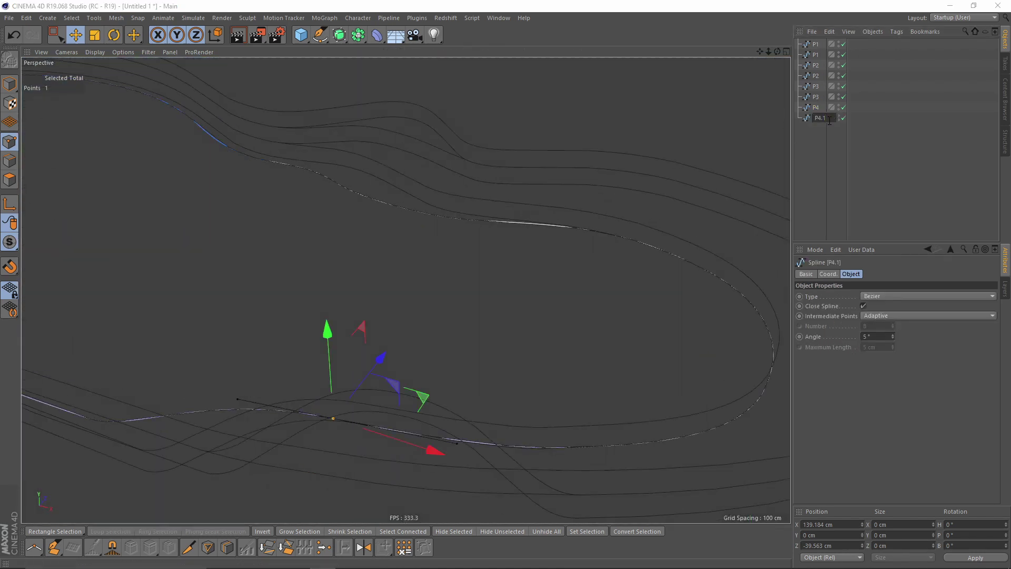
{"action": "key", "text": "Return"}
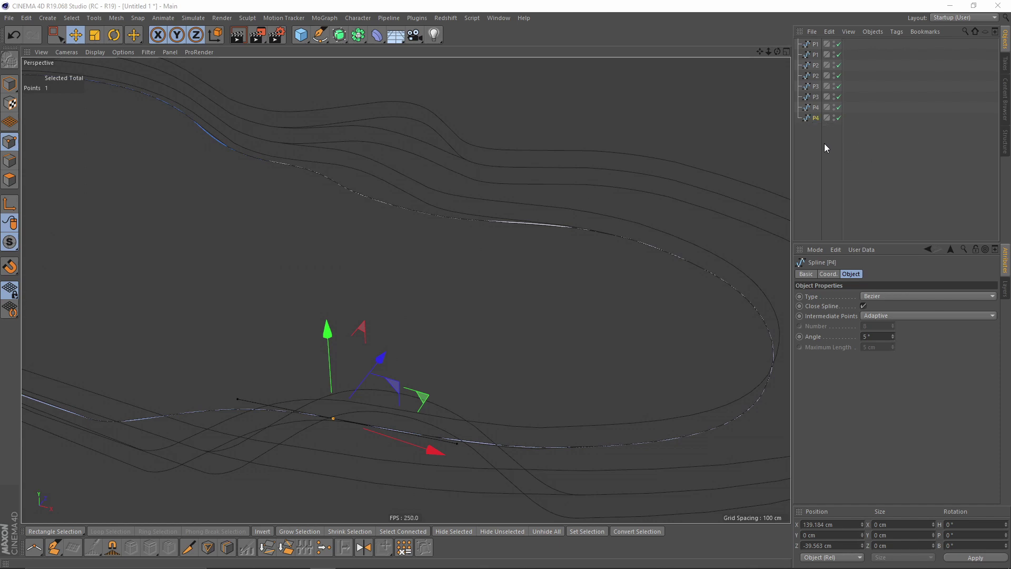
Lower the copied P4 spline to Y -40 cm in model mode and view it over the top-view reference
{"action": "left_click_drag", "start_coordinate": [506, 173], "coordinate": [125, 92], "text": "alt"}
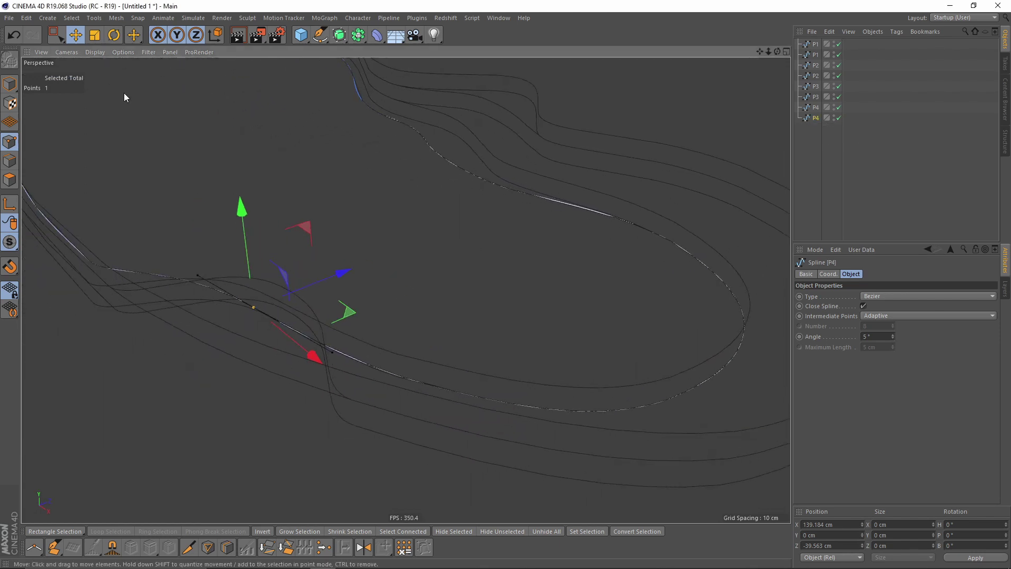
{"action": "left_click", "coordinate": [10, 84]}
{"action": "left_click_drag", "start_coordinate": [350, 161], "coordinate": [514, 230], "text": "alt"}
{"action": "middle_click", "coordinate": [514, 229]}
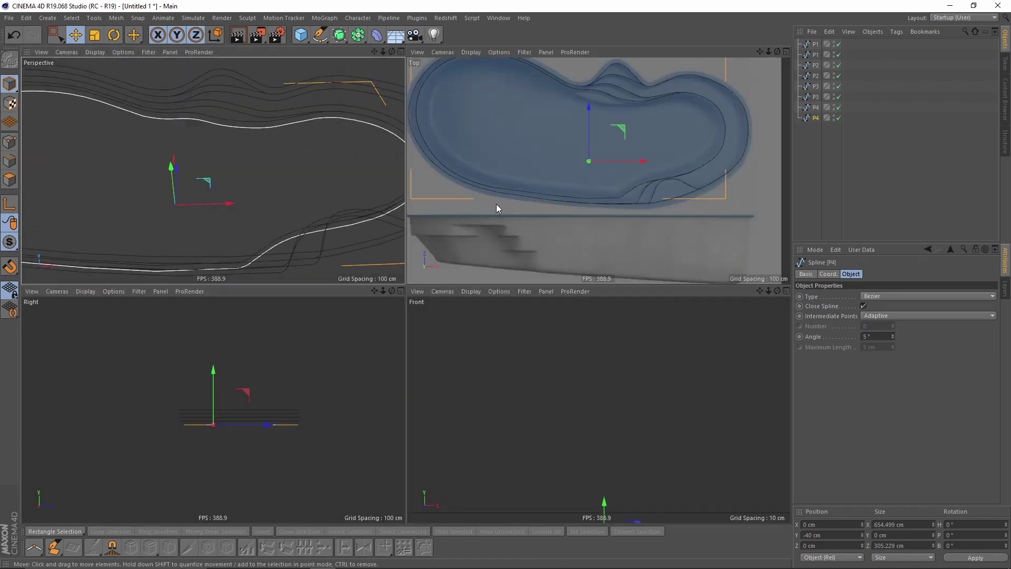
{"action": "middle_click", "coordinate": [495, 204]}
{"action": "scroll", "coordinate": [544, 164], "scroll_direction": "up", "scroll_amount": 4}
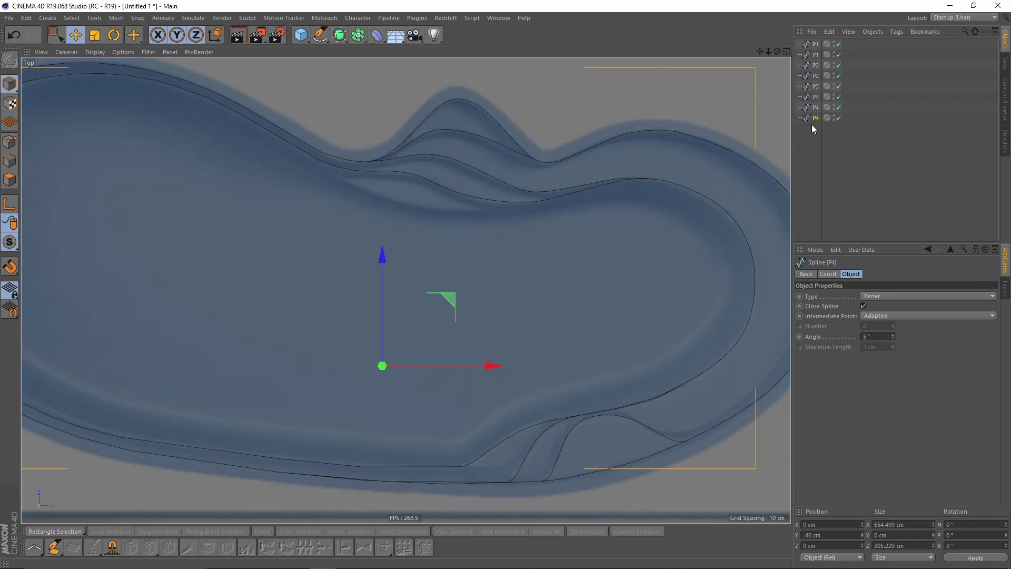
Duplicate the lowered P4 spline, name the copy P5 and switch to editing its points
{"action": "left_click_drag", "start_coordinate": [817, 121], "coordinate": [822, 129], "text": "ctrl"}
{"action": "double_click", "coordinate": [821, 128]}
{"action": "type", "text": "P"}
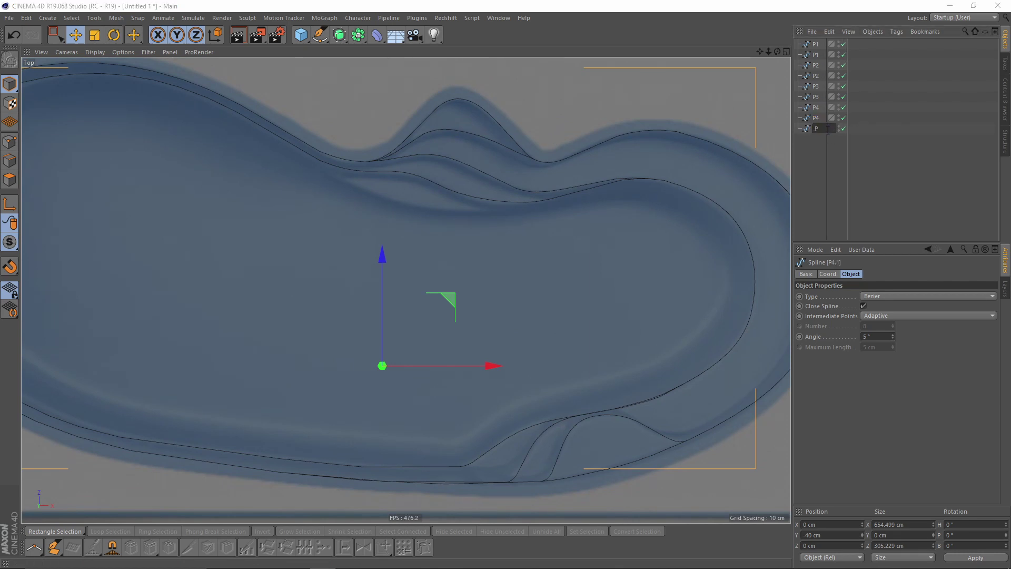
{"action": "type", "text": "5"}
{"action": "key", "text": "Return"}
{"action": "key", "text": "Return"}
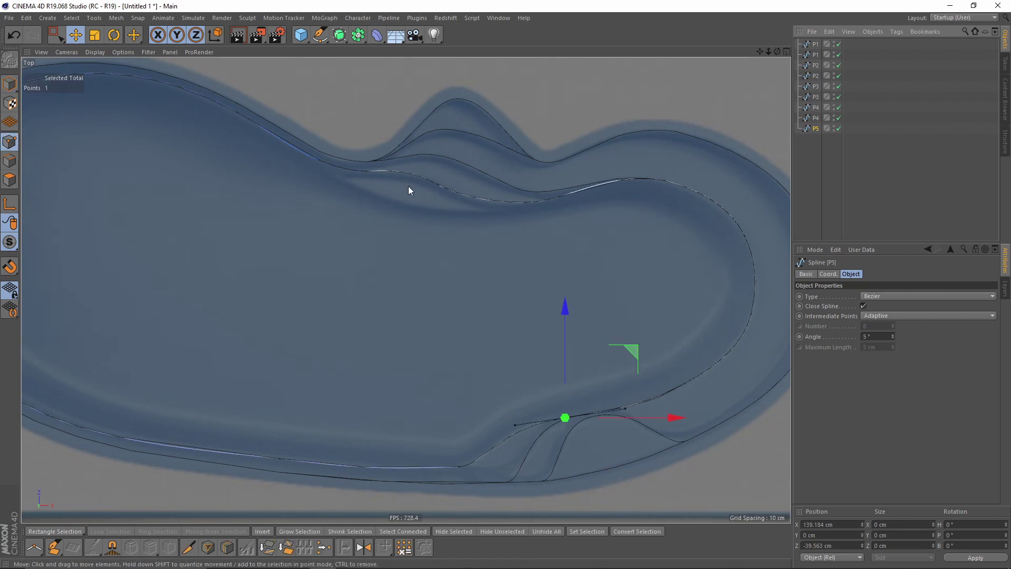
Move P5's point at the large steps to about X 42, Z 121 cm, following the lowest step edge in the reference
{"action": "key", "text": "space"}
{"action": "left_click_drag", "start_coordinate": [354, 157], "coordinate": [389, 176]}
{"action": "scroll", "coordinate": [389, 175], "scroll_direction": "up", "scroll_amount": 4}
{"action": "key", "text": "space"}
{"action": "left_click_drag", "start_coordinate": [405, 106], "coordinate": [406, 122]}
{"action": "key", "text": "ctrl+z"}
{"action": "left_click", "coordinate": [502, 180]}
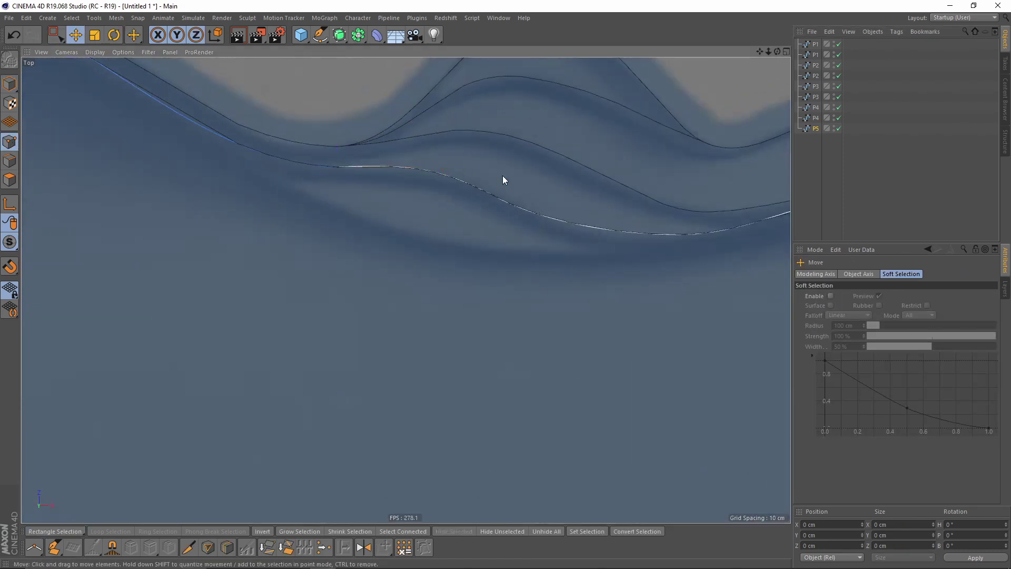
{"action": "left_click", "coordinate": [493, 197]}
{"action": "left_click_drag", "start_coordinate": [564, 142], "coordinate": [400, 136]}
{"action": "left_click_drag", "start_coordinate": [262, 176], "coordinate": [266, 172]}
{"action": "left_click", "coordinate": [492, 241]}
{"action": "left_click_drag", "start_coordinate": [447, 226], "coordinate": [450, 241]}
{"action": "left_click_drag", "start_coordinate": [553, 177], "coordinate": [555, 181]}
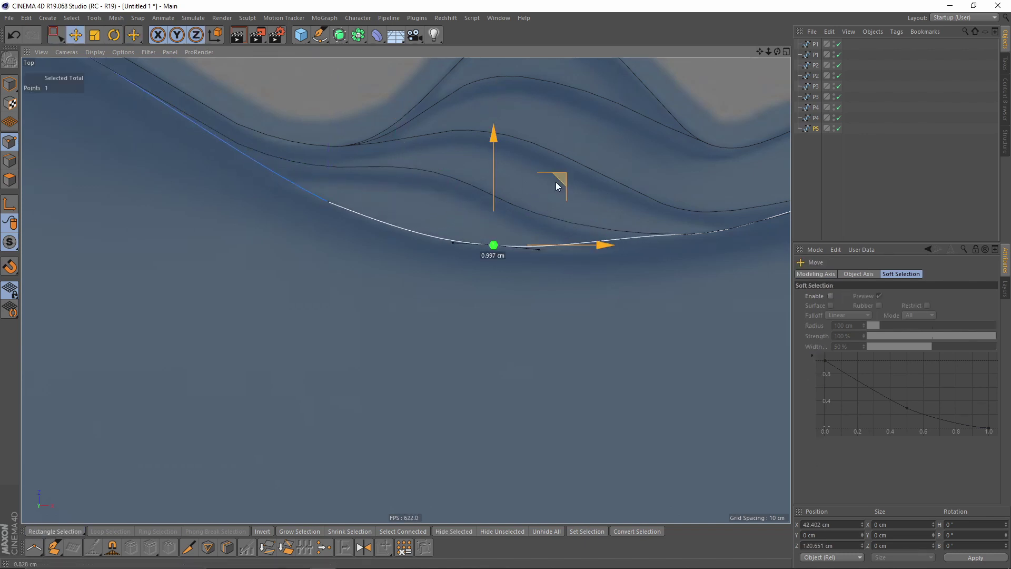
Check P5's points along the rounded pool end beyond the large steps against the reference
{"action": "scroll", "coordinate": [555, 182], "scroll_direction": "down", "scroll_amount": 5}
{"action": "middle_click_drag", "start_coordinate": [638, 342], "coordinate": [461, 289], "text": "alt"}
{"action": "scroll", "coordinate": [461, 289], "scroll_direction": "up", "scroll_amount": 1}
{"action": "key", "text": "space"}
{"action": "left_click_drag", "start_coordinate": [376, 172], "coordinate": [436, 216]}
{"action": "middle_click_drag", "start_coordinate": [404, 371], "coordinate": [425, 406], "text": "alt"}
{"action": "left_click_drag", "start_coordinate": [518, 184], "coordinate": [562, 227]}
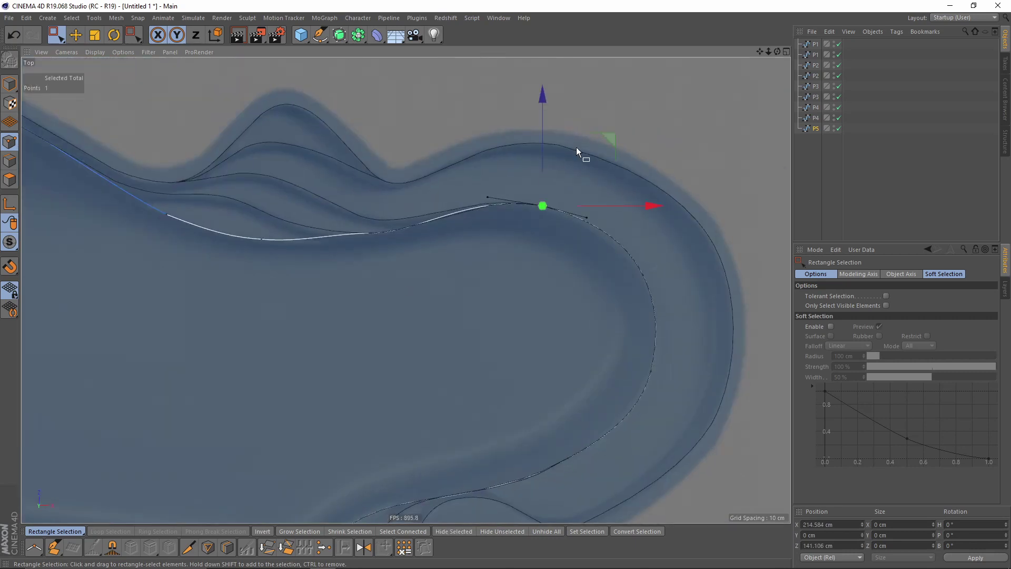
{"action": "middle_click", "coordinate": [286, 191]}
{"action": "middle_click", "coordinate": [286, 191]}
{"action": "middle_click", "coordinate": [501, 226]}
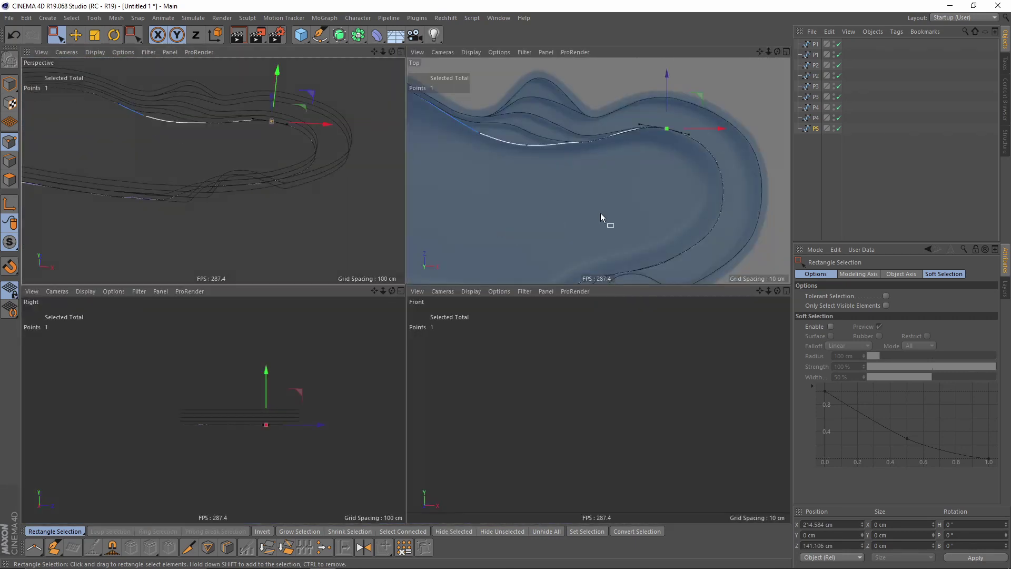
Try to move P5's point on the slope before the large steps to about X -113, Z 184 cm, and undo it
{"action": "middle_click", "coordinate": [600, 212]}
{"action": "middle_click_drag", "start_coordinate": [399, 417], "coordinate": [473, 267], "text": "alt"}
{"action": "scroll", "coordinate": [473, 267], "scroll_direction": "down", "scroll_amount": 4}
{"action": "left_click", "coordinate": [354, 152]}
{"action": "scroll", "coordinate": [440, 128], "scroll_direction": "up", "scroll_amount": 3}
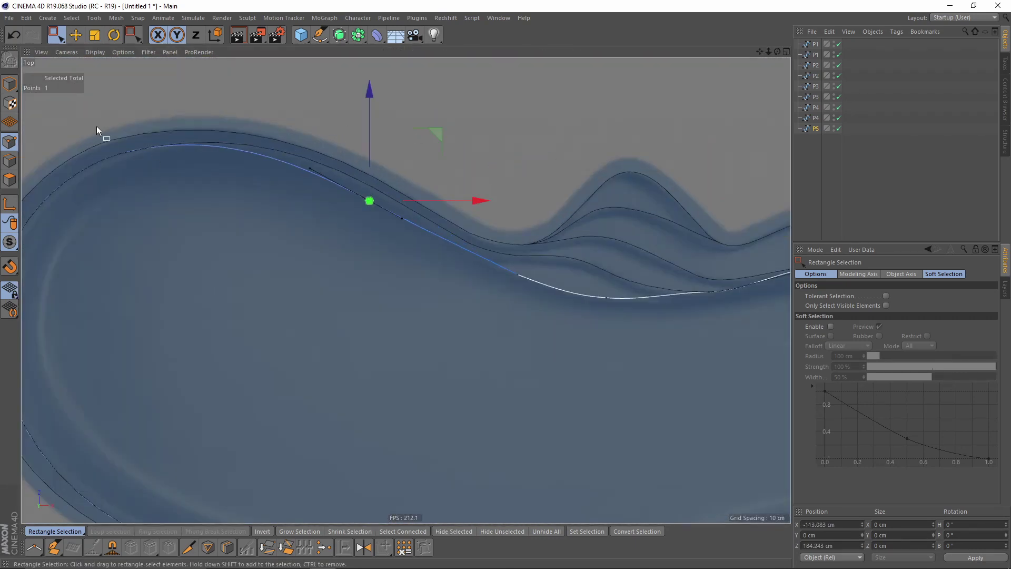
{"action": "scroll", "coordinate": [393, 100], "scroll_direction": "up", "scroll_amount": 2}
{"action": "middle_click_drag", "start_coordinate": [645, 250], "coordinate": [418, 202], "text": "alt"}
{"action": "middle_click_drag", "start_coordinate": [582, 251], "coordinate": [438, 222], "text": "alt"}
{"action": "key", "text": "ctrl+z"}
{"action": "key", "text": "ctrl+z"}
{"action": "scroll", "coordinate": [424, 228], "scroll_direction": "down", "scroll_amount": 3}
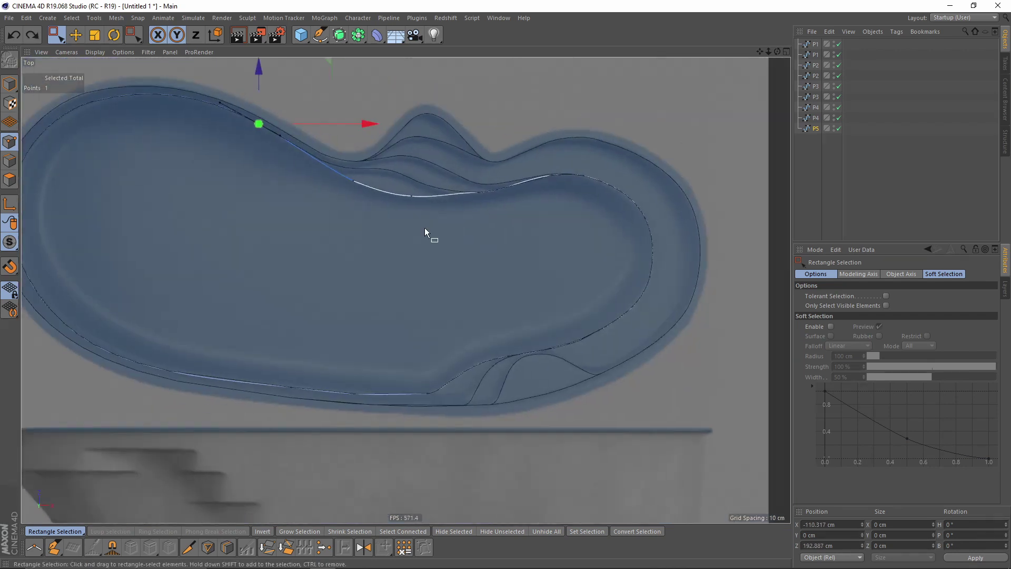
Duplicate the P5 spline in model mode and name the copy P5 as well
{"action": "middle_click", "coordinate": [425, 228]}
{"action": "middle_click", "coordinate": [270, 124]}
{"action": "key", "text": "Return"}
{"action": "left_click_drag", "start_coordinate": [279, 134], "coordinate": [503, 155], "text": "alt"}
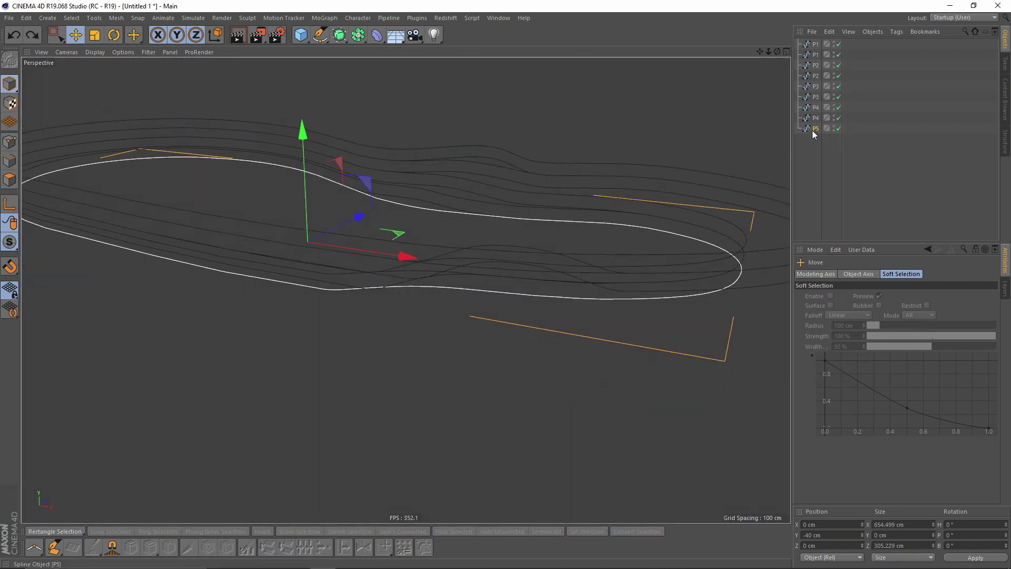
{"action": "left_click_drag", "start_coordinate": [814, 132], "coordinate": [820, 139], "text": "ctrl"}
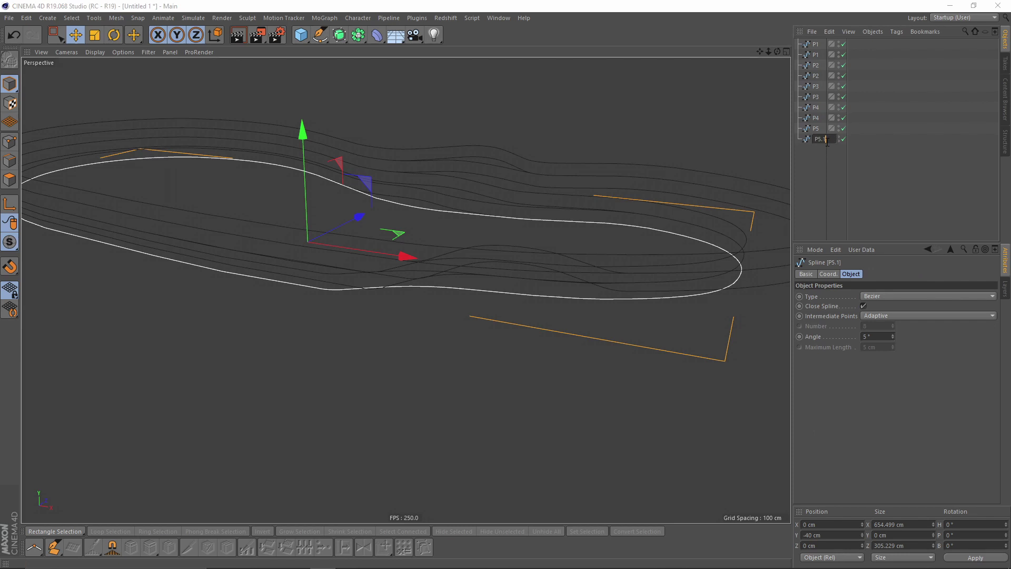
{"action": "key", "text": "Return"}
Compare the stacked splines in the perspective and top views
{"action": "left_click_drag", "start_coordinate": [457, 205], "coordinate": [478, 304], "text": "alt"}
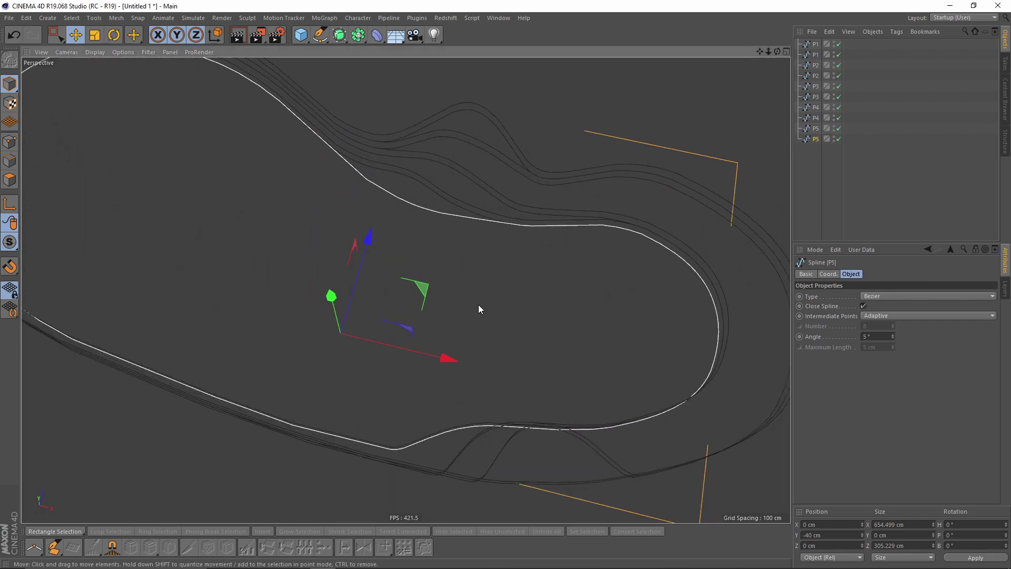
{"action": "middle_click", "coordinate": [478, 304]}
{"action": "middle_click", "coordinate": [541, 211]}
{"action": "middle_click_drag", "start_coordinate": [525, 267], "coordinate": [572, 291], "text": "alt"}
{"action": "middle_click", "coordinate": [375, 221]}
{"action": "middle_click", "coordinate": [311, 179]}
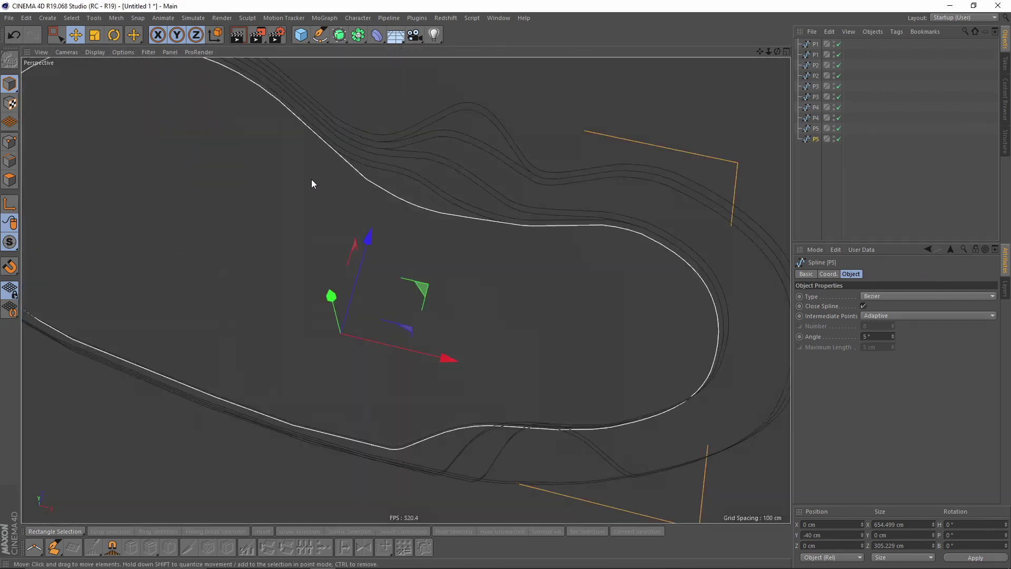
{"action": "left_click_drag", "start_coordinate": [311, 179], "coordinate": [456, 242], "text": "alt"}
Add a Loft object and place all ten splines P1 to P5 inside it in order
{"action": "left_click", "coordinate": [826, 154]}
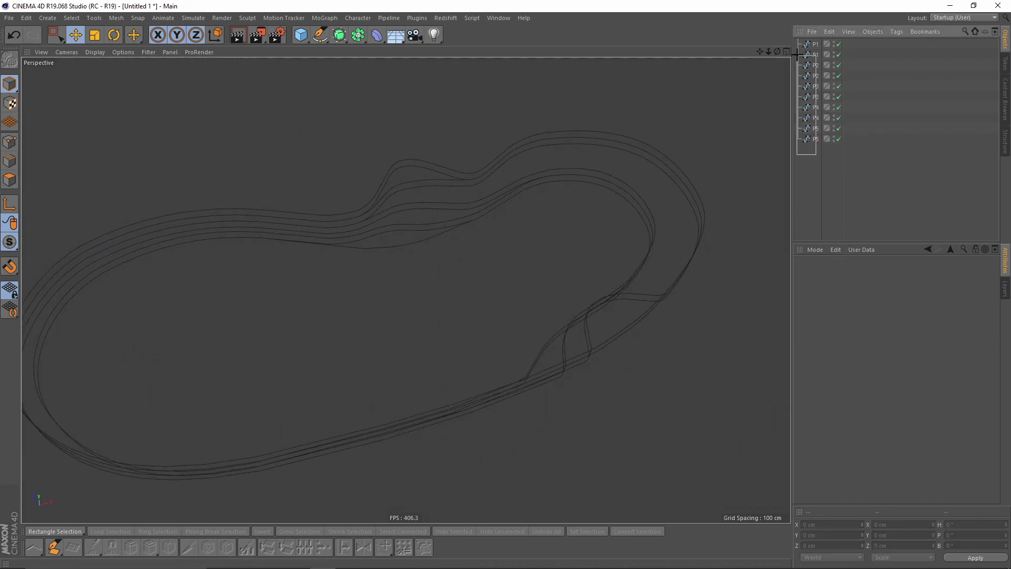
{"action": "left_click_drag", "start_coordinate": [798, 54], "coordinate": [800, 53]}
{"action": "left_click_drag", "start_coordinate": [529, 206], "coordinate": [532, 157], "text": "alt"}
{"action": "left_click", "coordinate": [358, 36]}
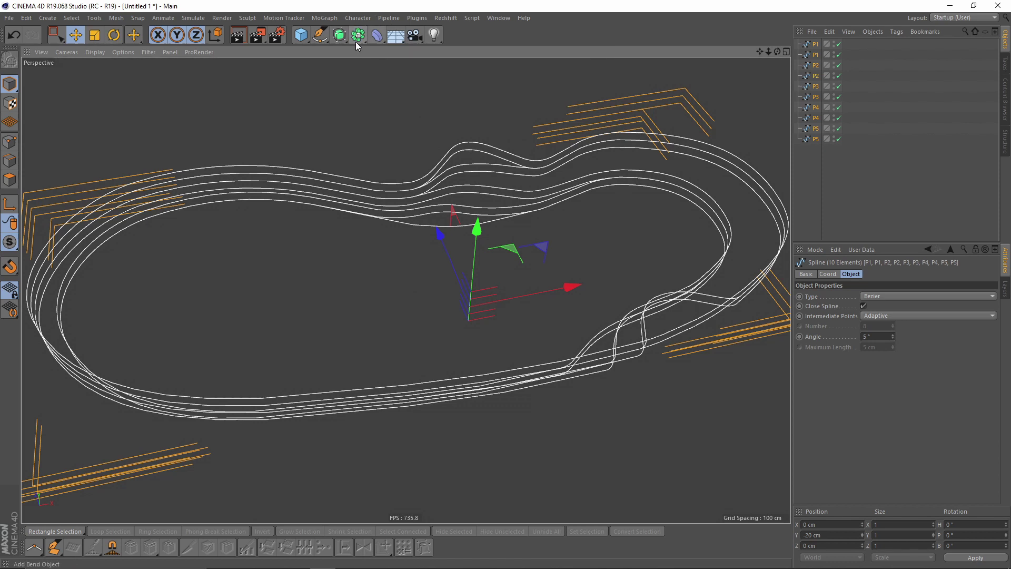
{"action": "left_click_drag", "start_coordinate": [339, 34], "coordinate": [466, 67]}
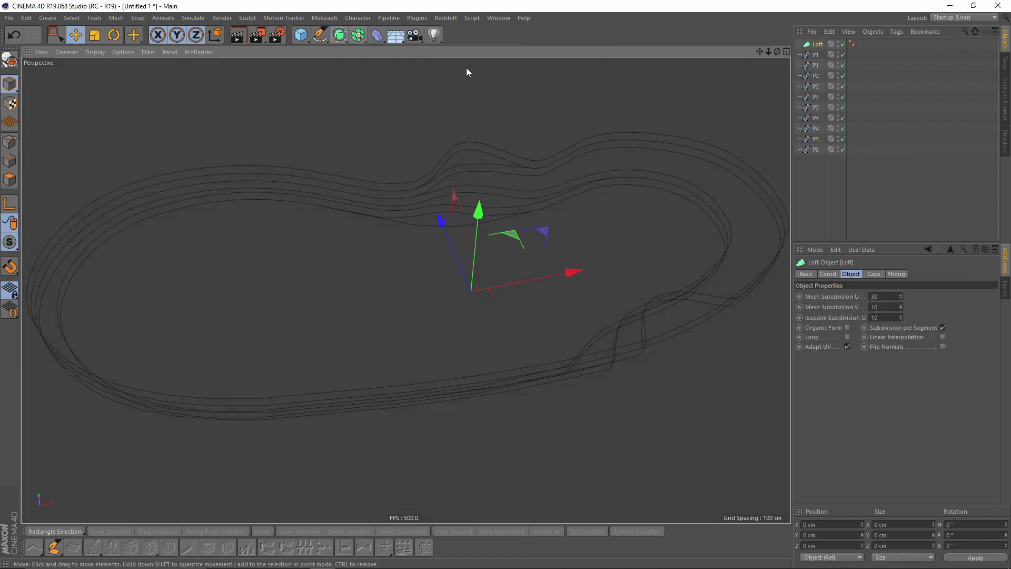
{"action": "left_click_drag", "start_coordinate": [810, 180], "coordinate": [820, 47]}
{"action": "left_click_drag", "start_coordinate": [578, 171], "coordinate": [530, 171], "text": "alt"}
{"action": "scroll", "coordinate": [526, 199], "scroll_direction": "up", "scroll_amount": 5}
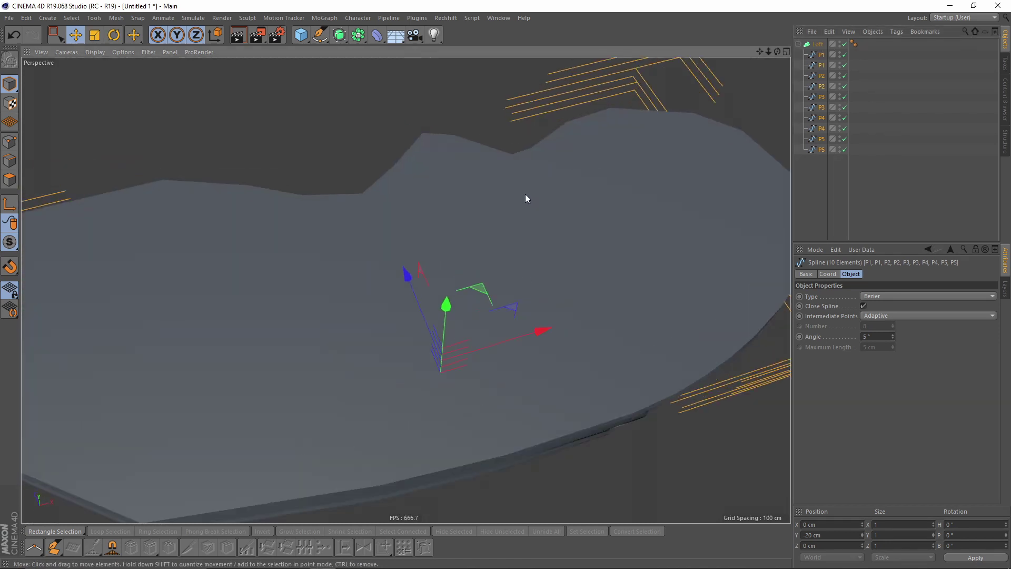
Show the lofted pool shaded with its polygon lines
{"action": "key", "text": "n"}
{"action": "key", "text": "b"}
{"action": "mouse_move", "coordinate": [534, 213]}
{"action": "left_mouse_down", "text": "alt"}
{"action": "mouse_move", "coordinate": [487, 93]}
{"action": "mouse_move", "coordinate": [517, 168]}
{"action": "mouse_move", "coordinate": [561, 213]}
{"action": "left_mouse_up", "text": "alt"}
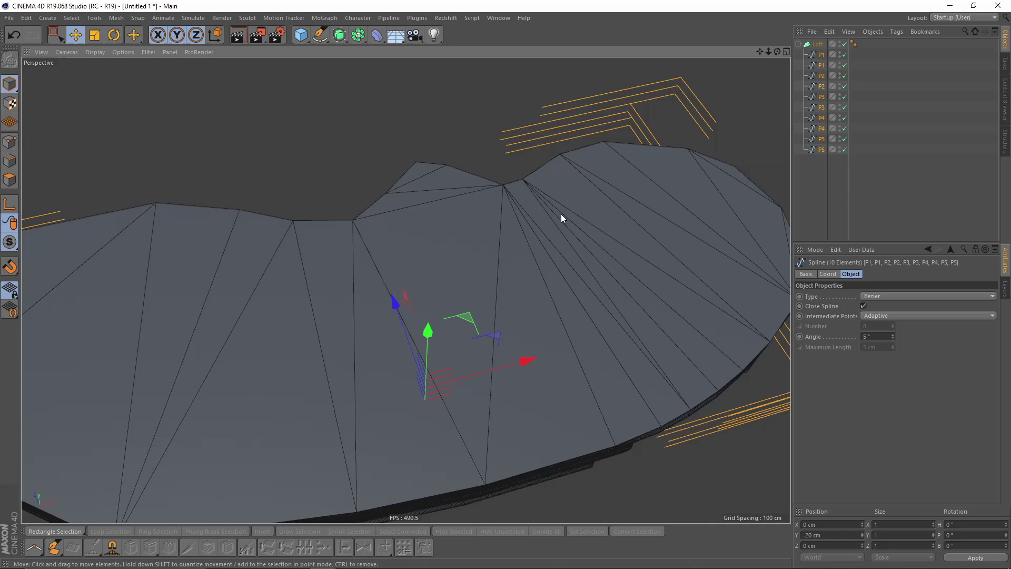
Set both the Start and End caps of the Loft to None
{"action": "left_click", "coordinate": [819, 44]}
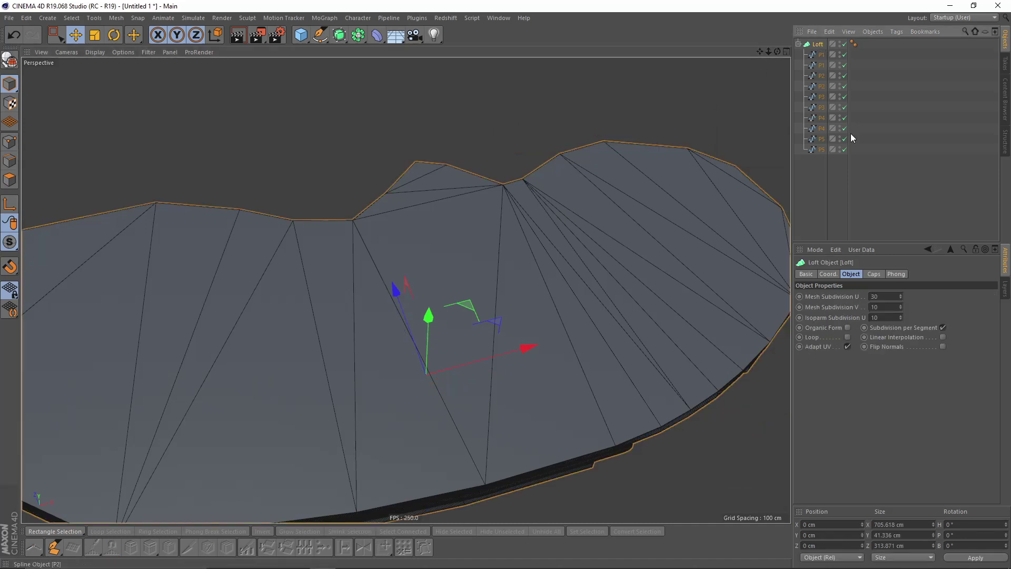
{"action": "left_click", "coordinate": [872, 274]}
{"action": "left_click", "coordinate": [917, 296]}
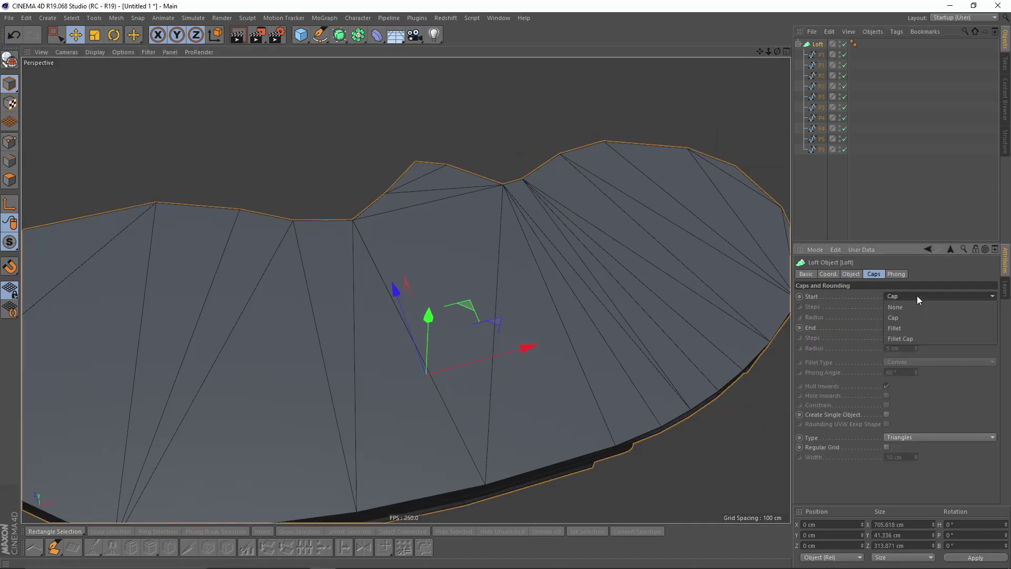
{"action": "left_click", "coordinate": [898, 307]}
{"action": "left_click", "coordinate": [905, 327]}
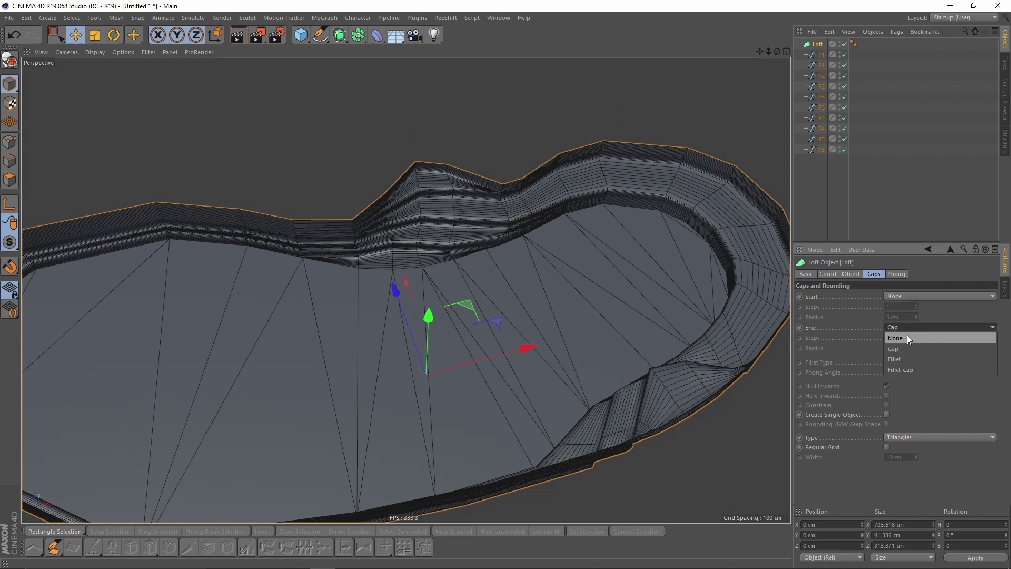
{"action": "left_click", "coordinate": [904, 338]}
{"action": "left_click_drag", "start_coordinate": [598, 268], "coordinate": [649, 305], "text": "alt"}
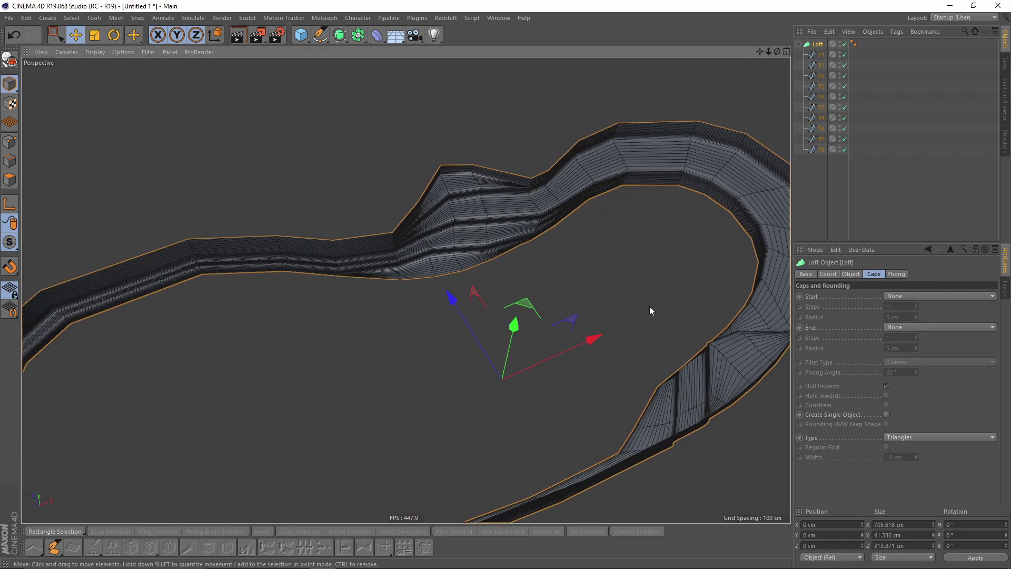
Set the Loft's Mesh Subdivision V to 2 and turn off Subdivision per Segment
{"action": "scroll", "coordinate": [649, 305], "scroll_direction": "up", "scroll_amount": 3}
{"action": "middle_click_drag", "start_coordinate": [649, 306], "coordinate": [606, 326], "text": "alt"}
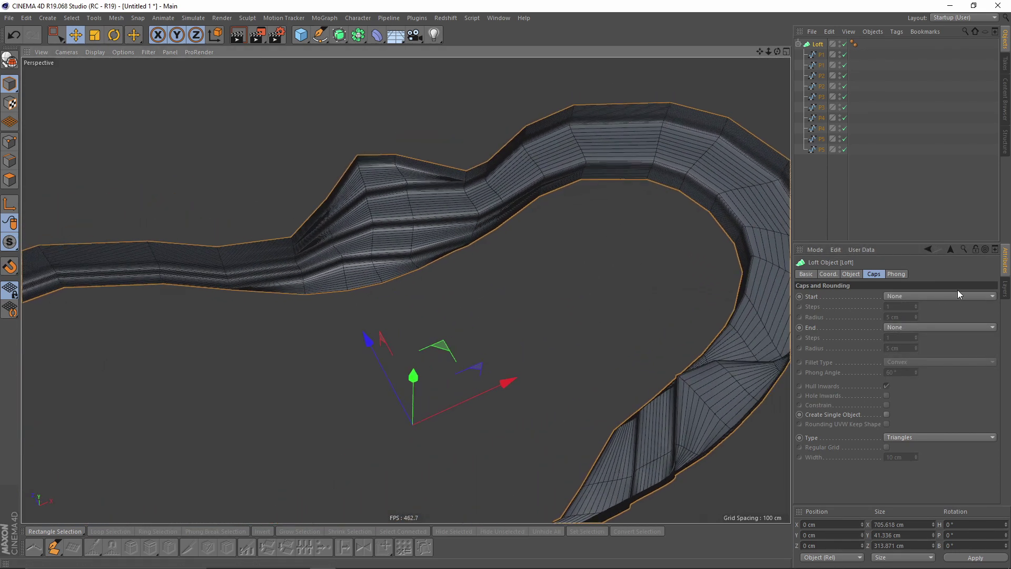
{"action": "left_click", "coordinate": [850, 274]}
{"action": "mouse_move", "coordinate": [605, 258]}
{"action": "left_mouse_down", "text": "alt"}
{"action": "mouse_move", "coordinate": [589, 254]}
{"action": "mouse_move", "coordinate": [594, 274]}
{"action": "left_mouse_up", "text": "alt"}
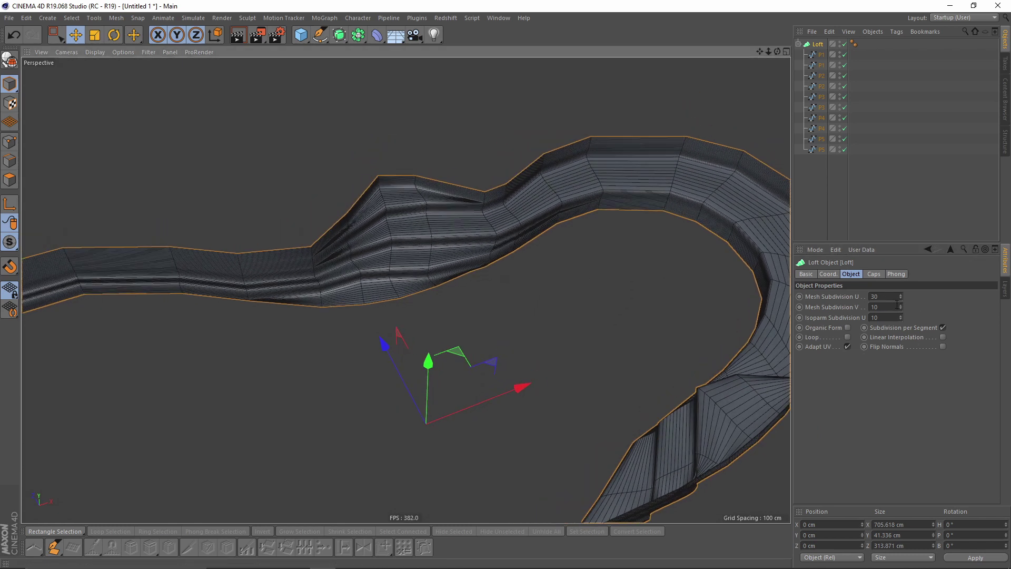
{"action": "left_click_drag", "start_coordinate": [900, 307], "coordinate": [900, 321]}
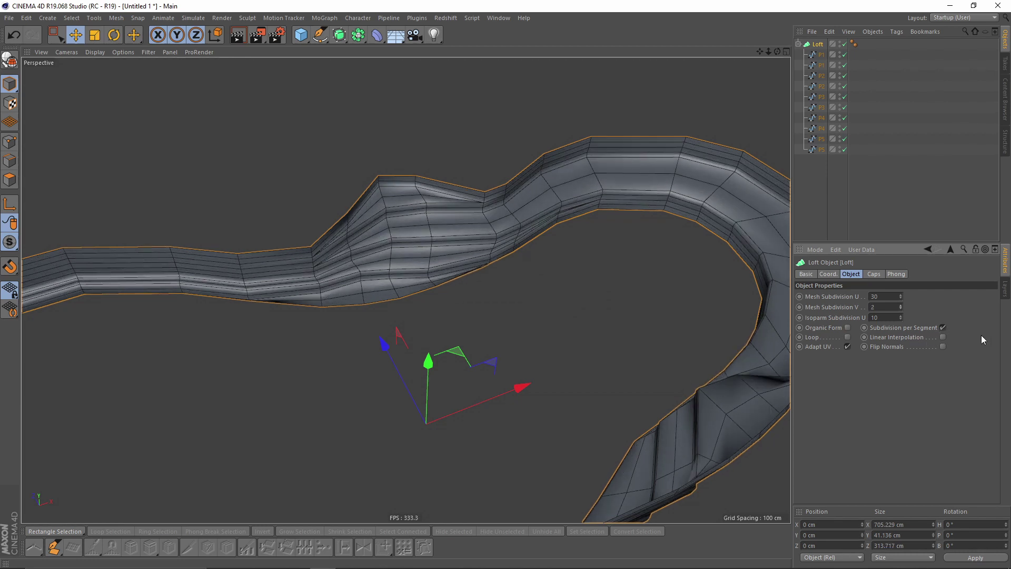
{"action": "left_click", "coordinate": [943, 328]}
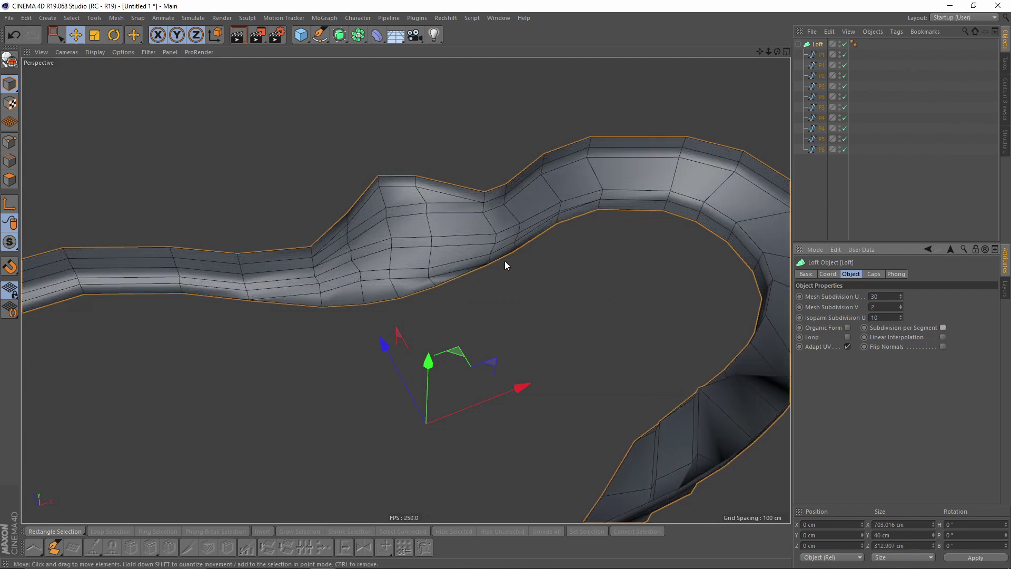
Examine the Loft's polygon flow around the large steps, the rounded end and the small steps
{"action": "scroll", "coordinate": [504, 261], "scroll_direction": "up", "scroll_amount": 5}
{"action": "middle_click_drag", "start_coordinate": [507, 238], "coordinate": [545, 255], "text": "alt"}
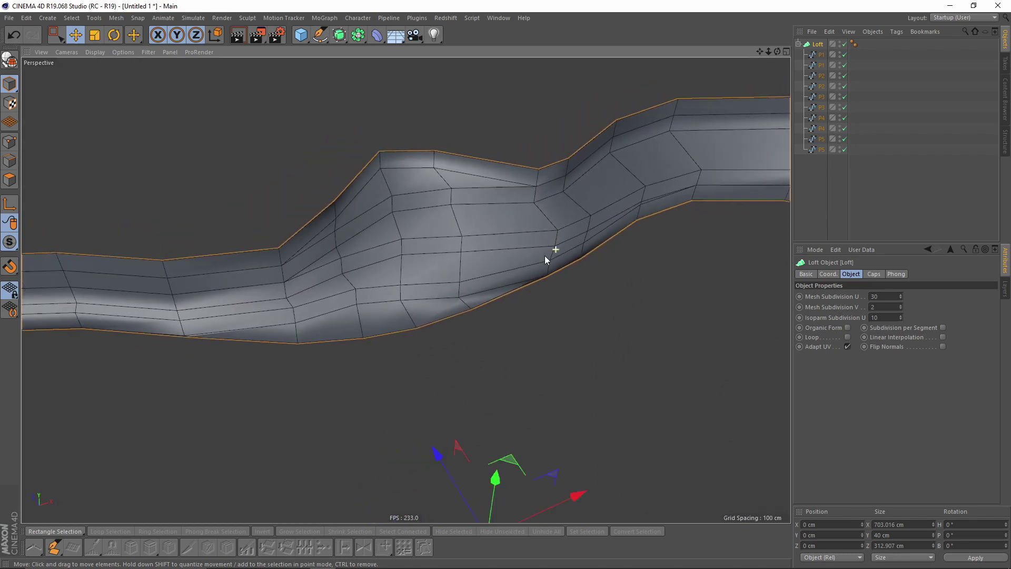
{"action": "right_click_drag", "start_coordinate": [521, 219], "coordinate": [406, 288], "text": "alt"}
{"action": "left_click_drag", "start_coordinate": [506, 196], "coordinate": [614, 226], "text": "alt"}
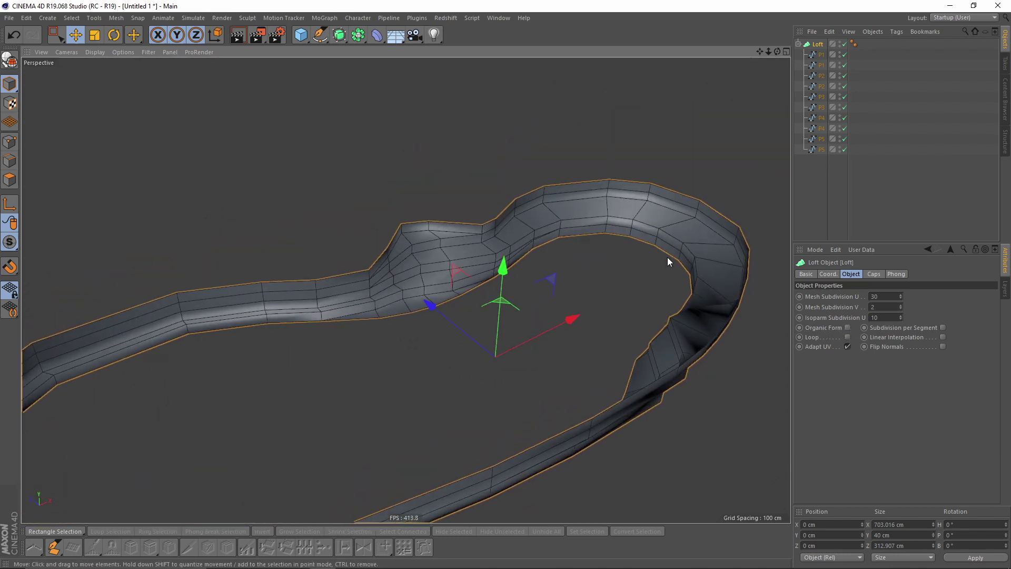
{"action": "left_click_drag", "start_coordinate": [538, 230], "coordinate": [528, 187], "text": "alt"}
{"action": "right_click_drag", "start_coordinate": [528, 187], "coordinate": [502, 166], "text": "alt"}
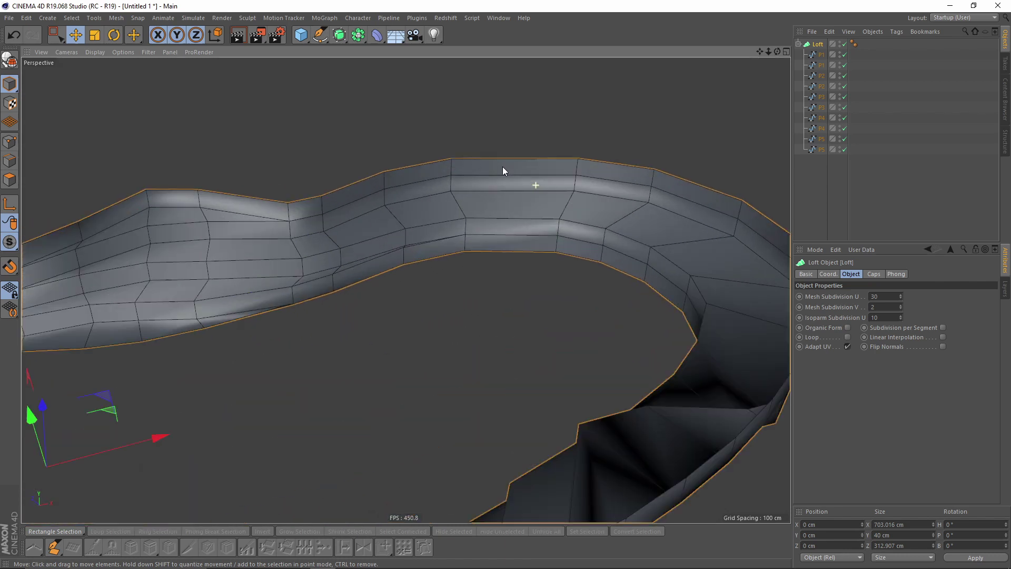
{"action": "left_click_drag", "start_coordinate": [502, 166], "coordinate": [479, 153], "text": "alt"}
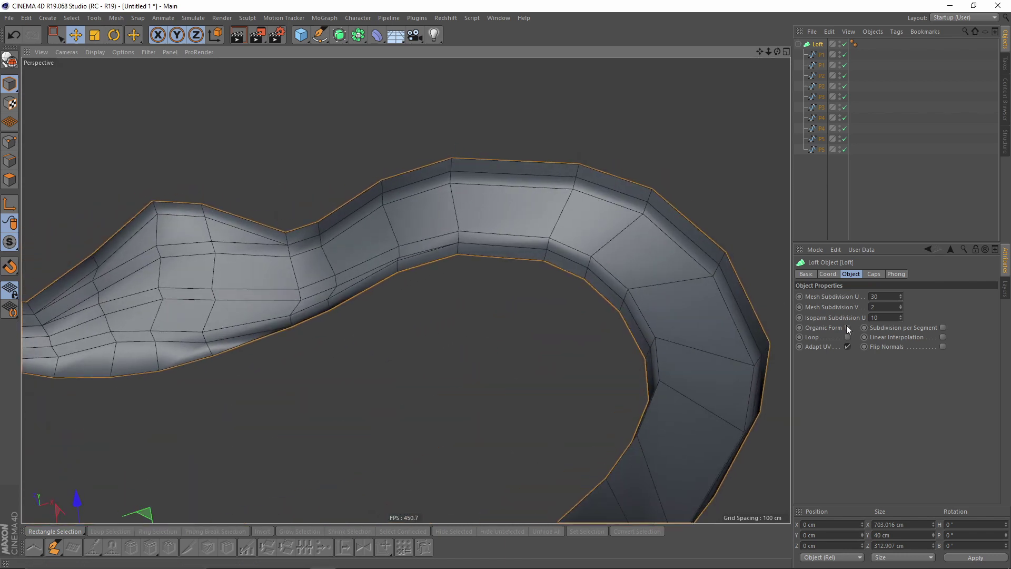
{"action": "middle_click_drag", "start_coordinate": [626, 276], "coordinate": [657, 226], "text": "alt"}
{"action": "left_click_drag", "start_coordinate": [657, 227], "coordinate": [668, 204], "text": "alt"}
{"action": "middle_click_drag", "start_coordinate": [668, 203], "coordinate": [568, 234], "text": "alt"}
{"action": "left_click_drag", "start_coordinate": [569, 233], "coordinate": [585, 247], "text": "alt"}
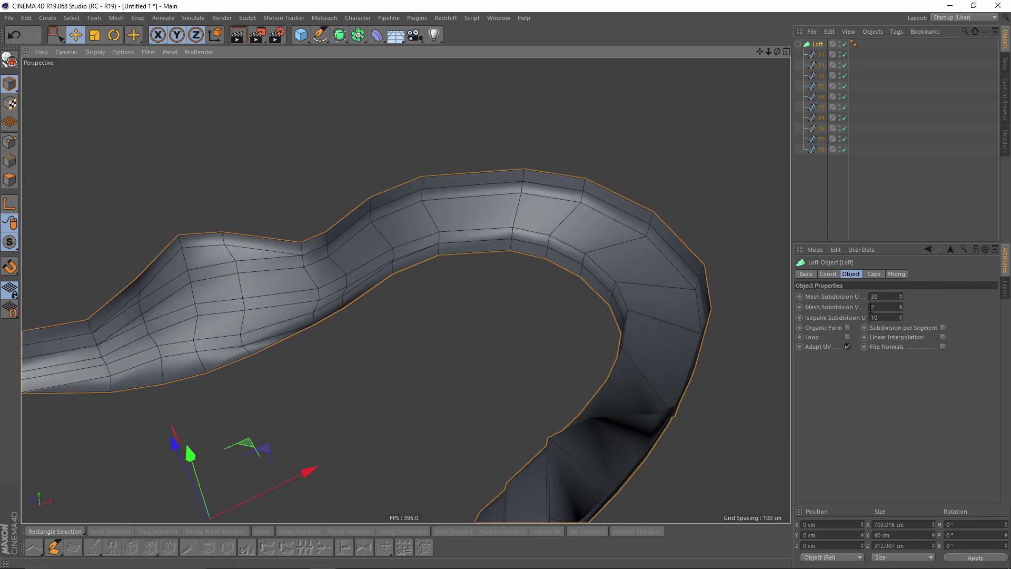
Turn on Organic Form for the Loft and disable the generator so only its splines are shown
{"action": "left_click", "coordinate": [847, 328]}
{"action": "mouse_move", "coordinate": [621, 200]}
{"action": "left_mouse_down", "text": "alt"}
{"action": "mouse_move", "coordinate": [574, 204]}
{"action": "mouse_move", "coordinate": [507, 241]}
{"action": "mouse_move", "coordinate": [520, 295]}
{"action": "mouse_move", "coordinate": [560, 192]}
{"action": "mouse_move", "coordinate": [462, 196]}
{"action": "mouse_move", "coordinate": [459, 176]}
{"action": "mouse_move", "coordinate": [631, 174]}
{"action": "mouse_move", "coordinate": [577, 209]}
{"action": "mouse_move", "coordinate": [615, 219]}
{"action": "mouse_move", "coordinate": [599, 194]}
{"action": "mouse_move", "coordinate": [476, 204]}
{"action": "mouse_move", "coordinate": [454, 172]}
{"action": "mouse_move", "coordinate": [535, 156]}
{"action": "mouse_move", "coordinate": [523, 149]}
{"action": "mouse_move", "coordinate": [453, 190]}
{"action": "mouse_move", "coordinate": [542, 178]}
{"action": "mouse_move", "coordinate": [517, 228]}
{"action": "mouse_move", "coordinate": [453, 188]}
{"action": "mouse_move", "coordinate": [568, 180]}
{"action": "left_mouse_up", "text": "alt"}
{"action": "left_click", "coordinate": [845, 45]}
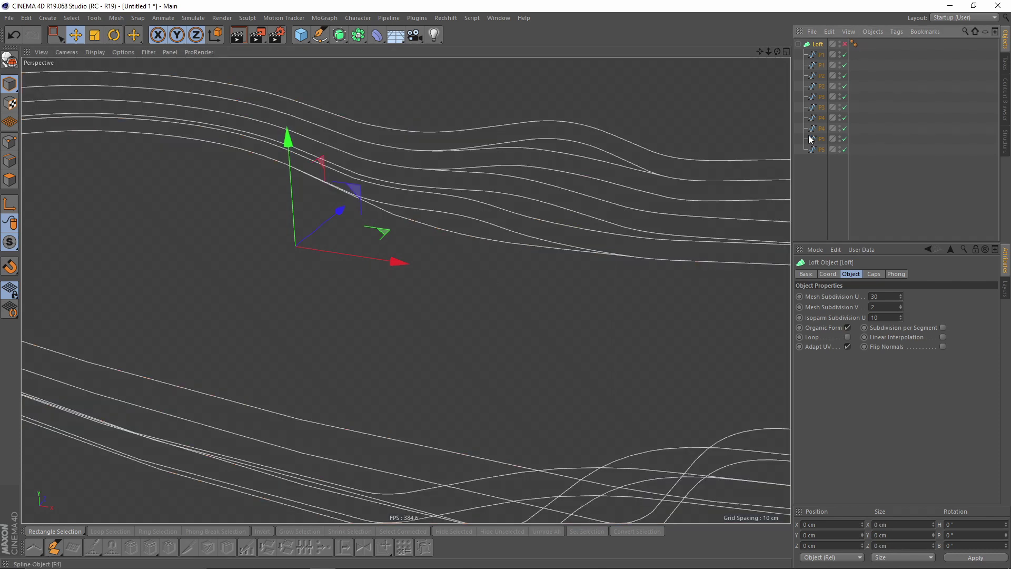
Lower the last P5 spline in the Loft to Y -50 cm
{"action": "left_click", "coordinate": [817, 151]}
{"action": "left_click_drag", "start_coordinate": [516, 196], "coordinate": [573, 202], "text": "alt"}
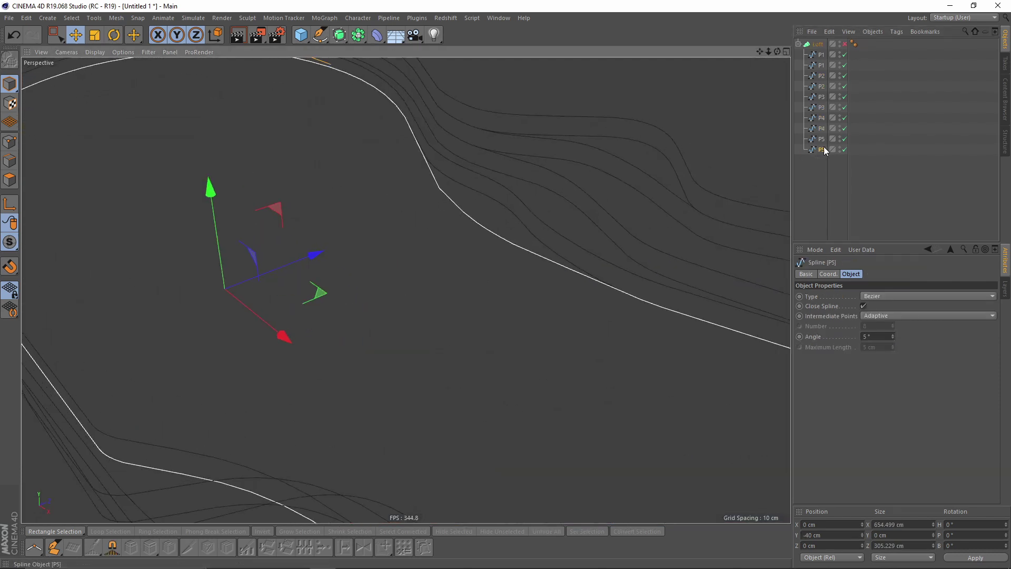
{"action": "left_click_drag", "start_coordinate": [422, 182], "coordinate": [464, 178], "text": "alt"}
{"action": "left_click_drag", "start_coordinate": [586, 208], "coordinate": [574, 226], "text": "alt"}
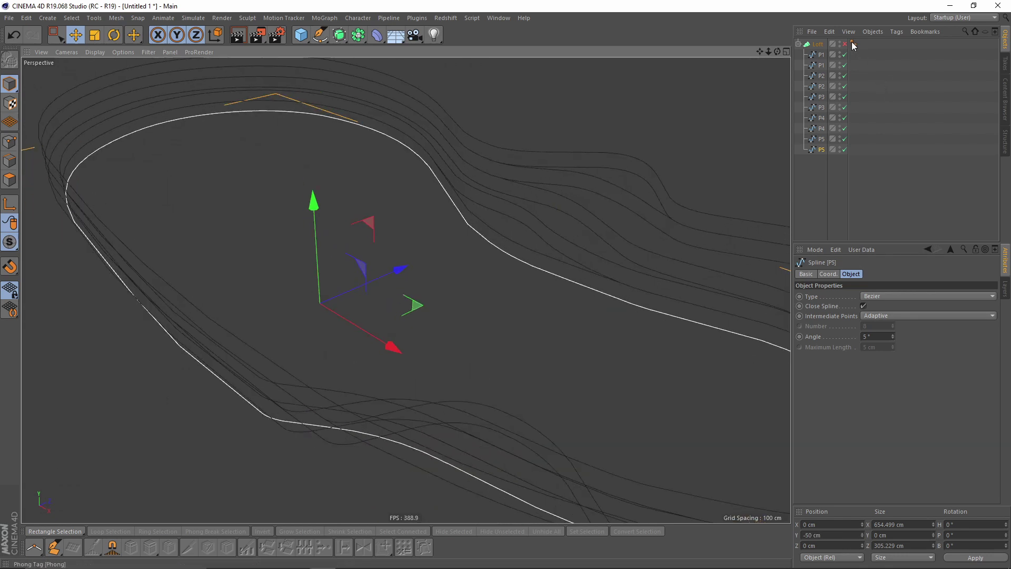
Enable the Loft again, collapse its hierarchy and select it to view the whole mesh
{"action": "left_click", "coordinate": [844, 44]}
{"action": "left_click", "coordinate": [882, 100]}
{"action": "left_click_drag", "start_coordinate": [621, 263], "coordinate": [527, 131], "text": "alt"}
{"action": "left_click", "coordinate": [798, 44]}
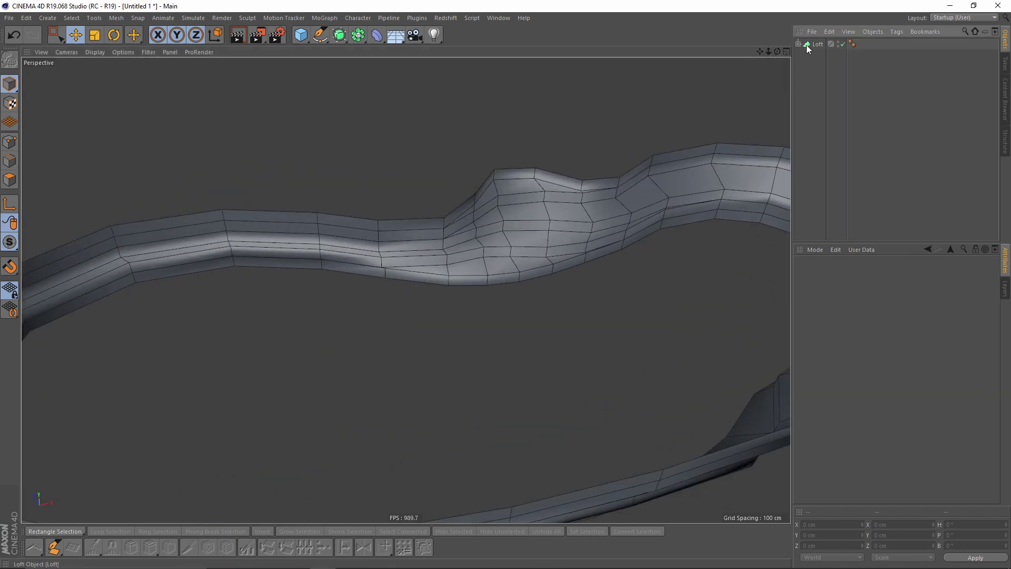
{"action": "left_click", "coordinate": [808, 45]}
{"action": "left_click_drag", "start_coordinate": [646, 159], "coordinate": [363, 83], "text": "alt"}
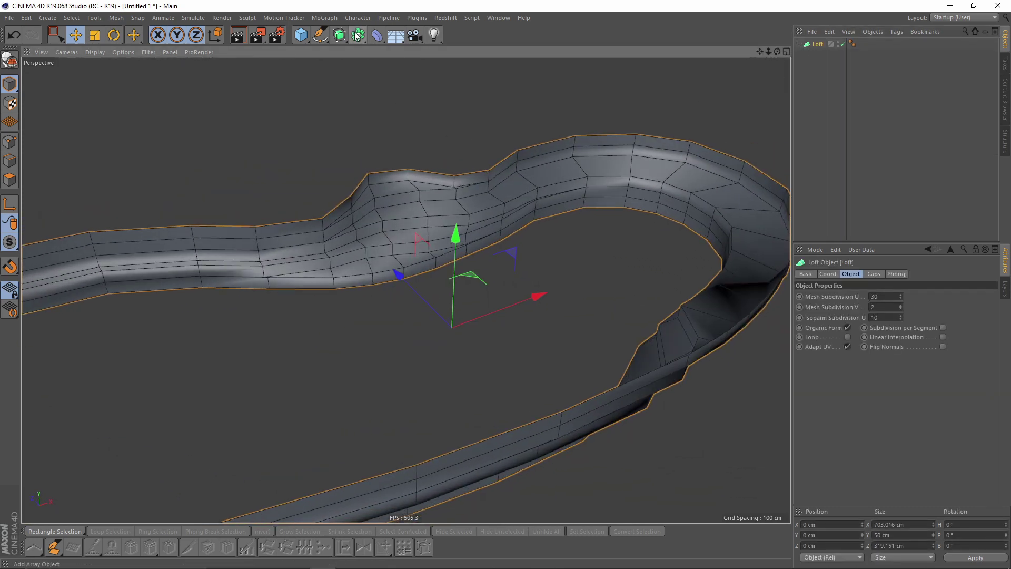
Place the Loft inside a new Connect object and toggle the Connect off and on to compare the mesh
{"action": "left_click_drag", "start_coordinate": [356, 34], "coordinate": [462, 74]}
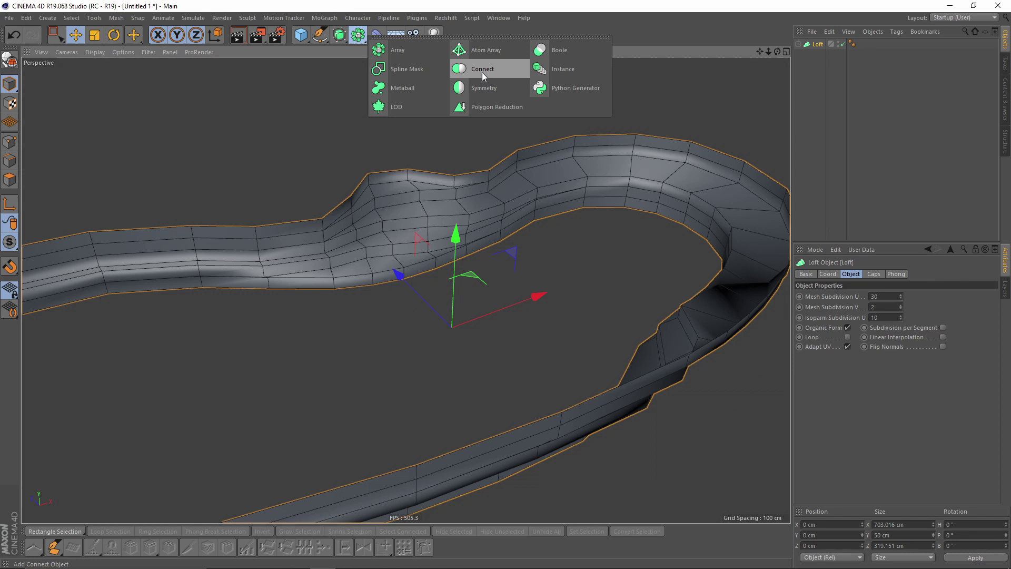
{"action": "left_click", "coordinate": [481, 72], "text": "alt"}
{"action": "right_click_drag", "start_coordinate": [478, 212], "coordinate": [393, 224], "text": "alt"}
{"action": "middle_click_drag", "start_coordinate": [393, 224], "coordinate": [463, 201], "text": "alt"}
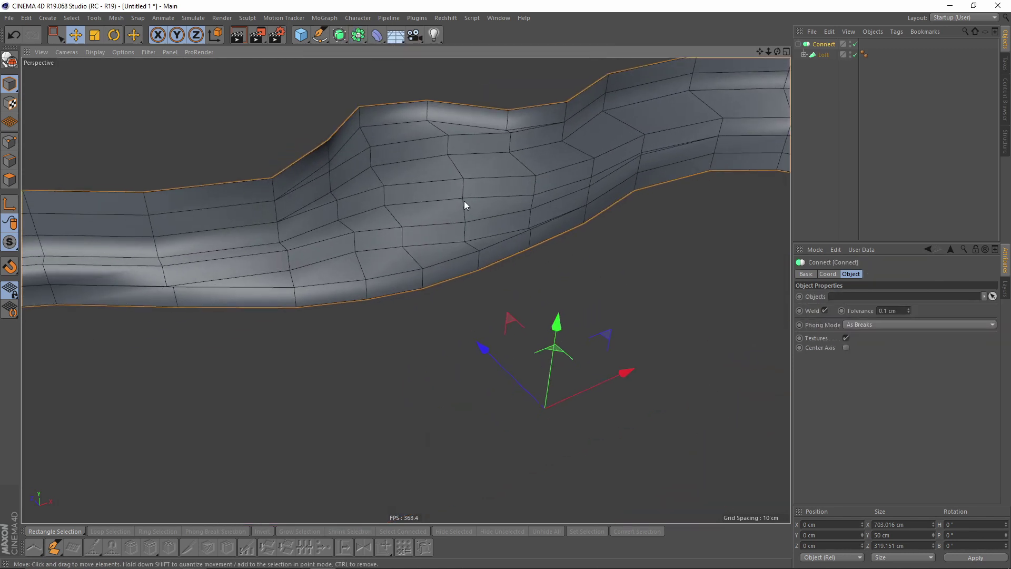
{"action": "left_click", "coordinate": [855, 45]}
{"action": "left_click", "coordinate": [855, 44]}
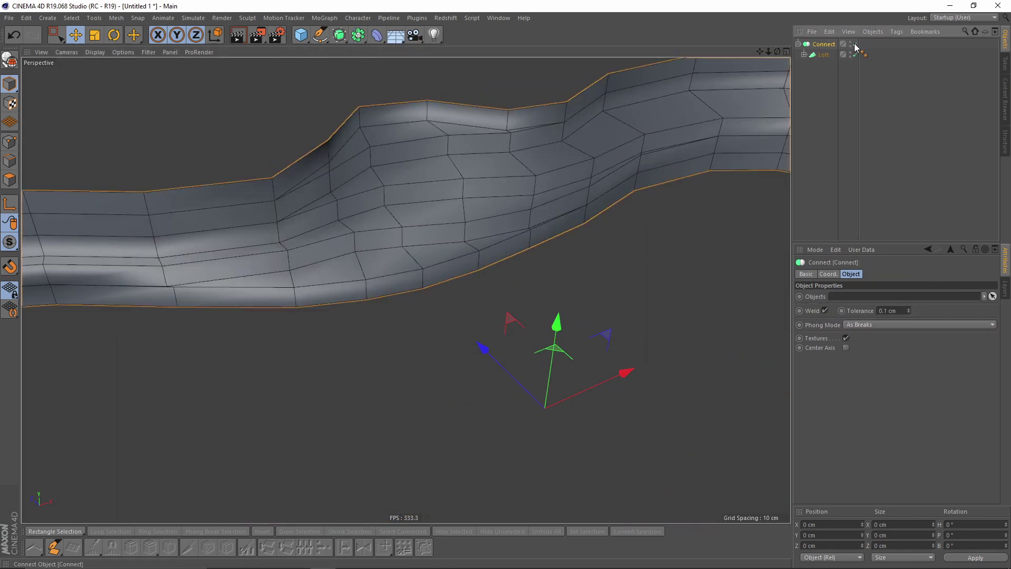
Inspect the nearly coincident points on the lower ledge and raise the Connect object's weld tolerance to 3.1 cm
{"action": "middle_click_drag", "start_coordinate": [392, 241], "coordinate": [601, 190], "text": "alt"}
{"action": "right_click_drag", "start_coordinate": [351, 247], "coordinate": [402, 231], "text": "alt"}
{"action": "scroll", "coordinate": [402, 231], "scroll_direction": "up", "scroll_amount": 3}
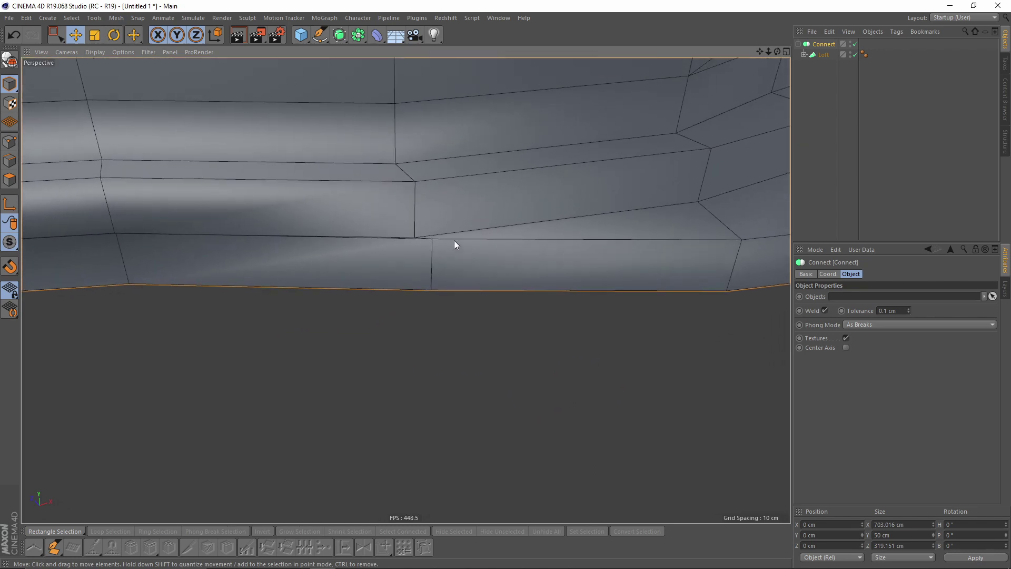
{"action": "scroll", "coordinate": [402, 247], "scroll_direction": "up", "scroll_amount": 5}
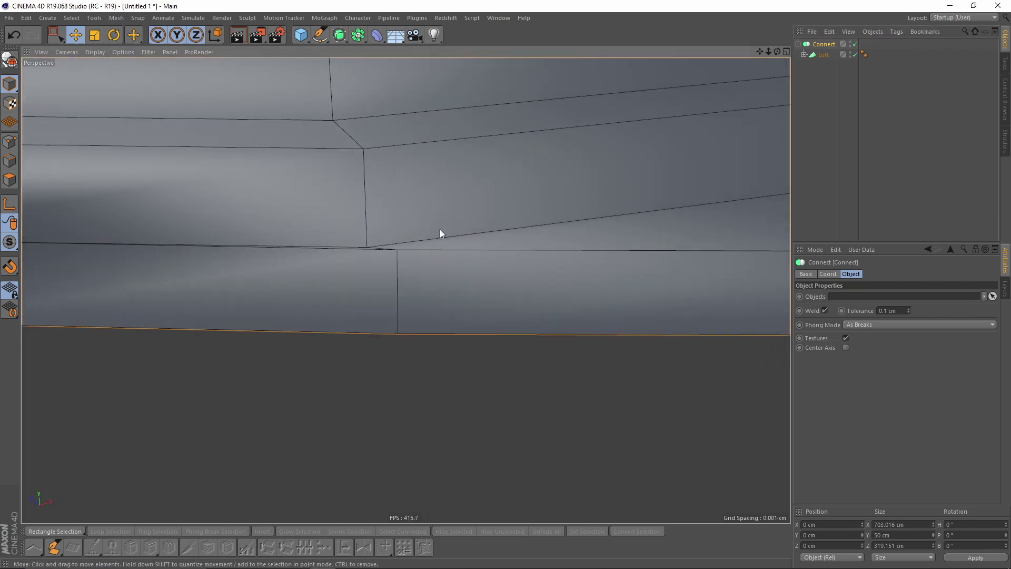
{"action": "left_click_drag", "start_coordinate": [379, 245], "coordinate": [375, 263], "text": "alt"}
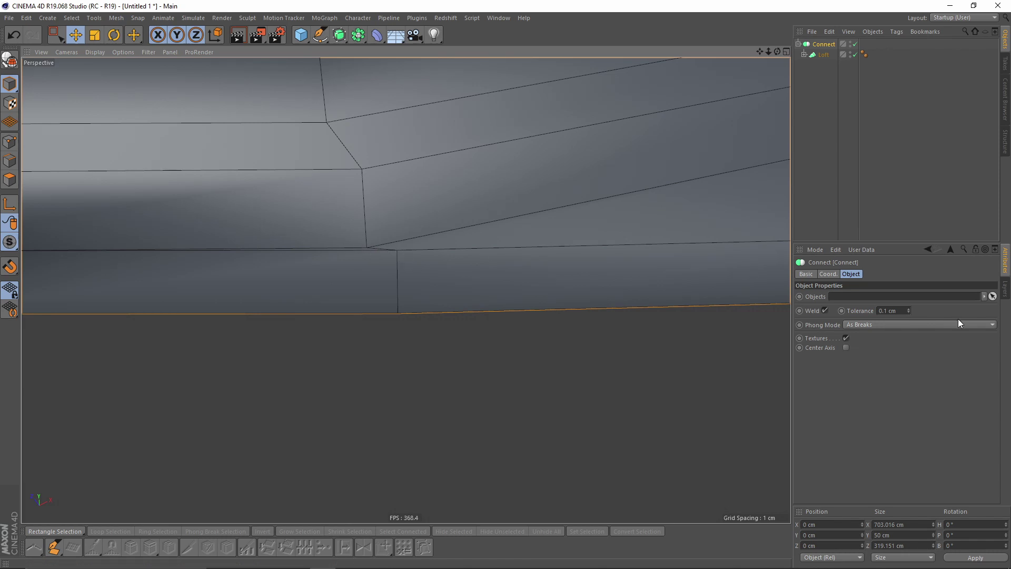
{"action": "left_click_drag", "start_coordinate": [548, 260], "coordinate": [595, 240], "text": "alt"}
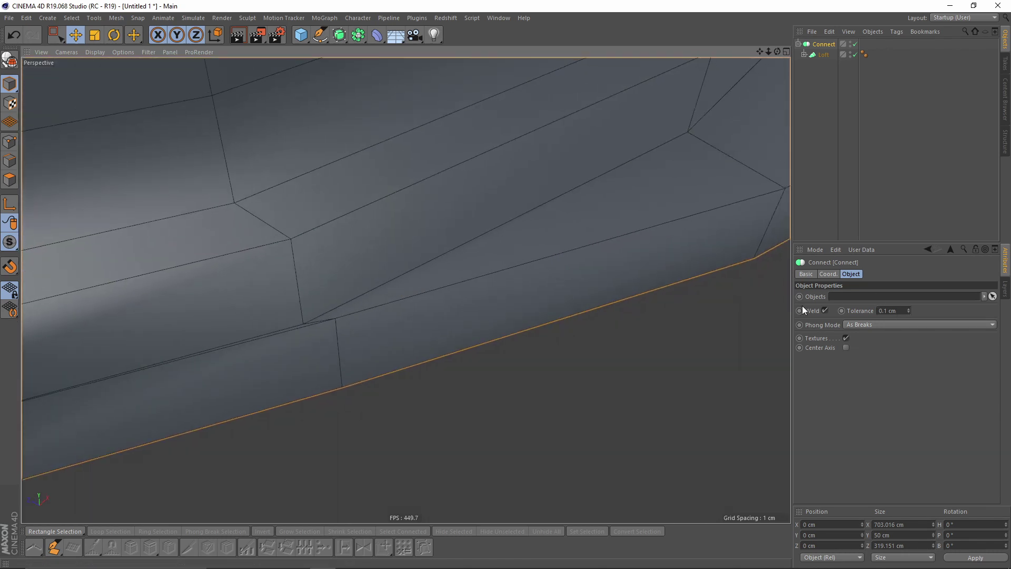
{"action": "left_click", "coordinate": [893, 310]}
{"action": "scroll", "coordinate": [894, 310], "scroll_direction": "up", "scroll_amount": 1}
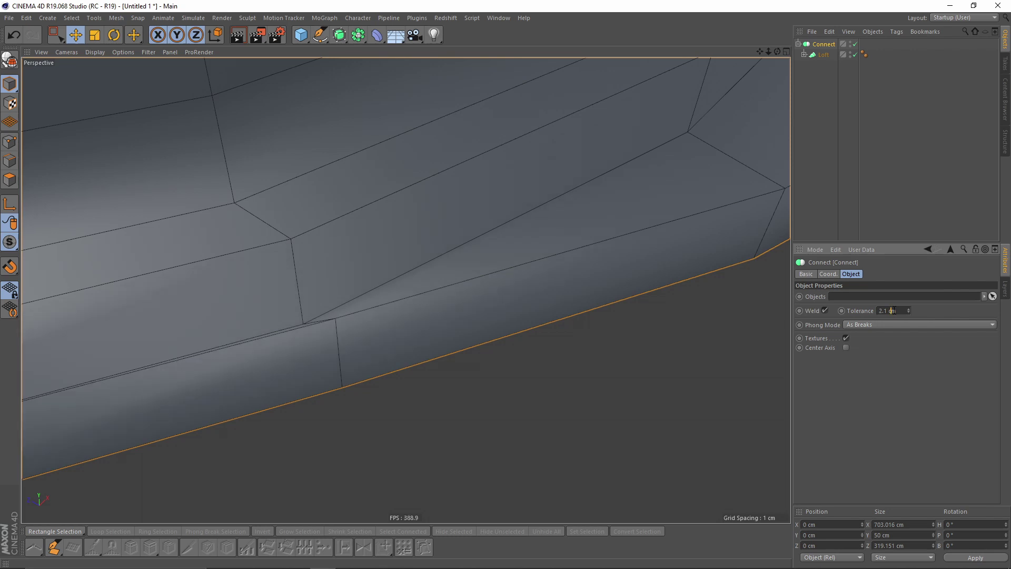
{"action": "scroll", "coordinate": [894, 310], "scroll_direction": "up", "scroll_amount": 1}
Try a weld tolerance of 8.1 cm on the Connect object against other close points, and restore it to 3.1 cm
{"action": "right_click_drag", "start_coordinate": [512, 241], "coordinate": [404, 274], "text": "alt"}
{"action": "left_click_drag", "start_coordinate": [403, 273], "coordinate": [578, 289], "text": "alt"}
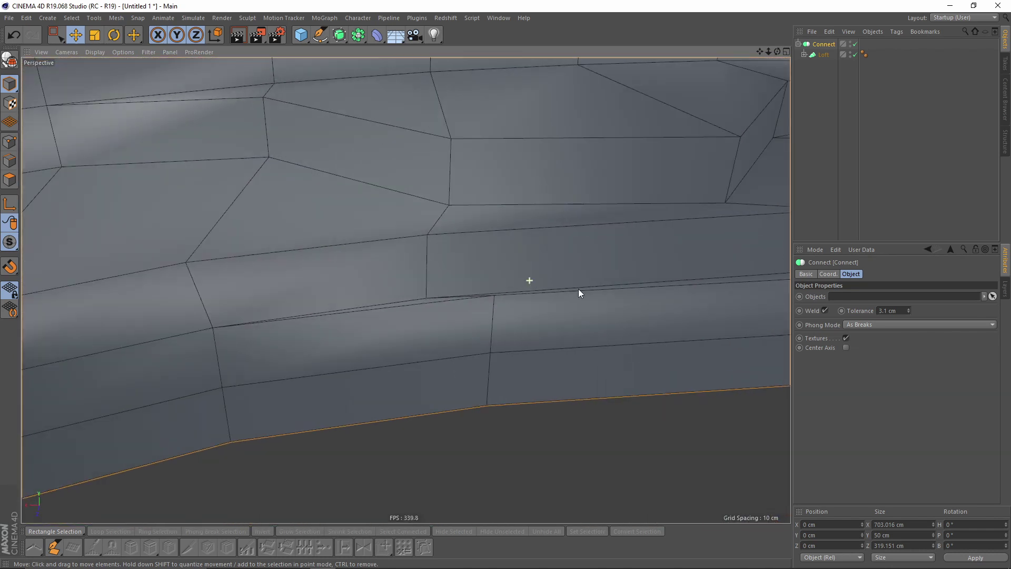
{"action": "left_click", "coordinate": [900, 311]}
{"action": "scroll", "coordinate": [899, 310], "scroll_direction": "up", "scroll_amount": 1}
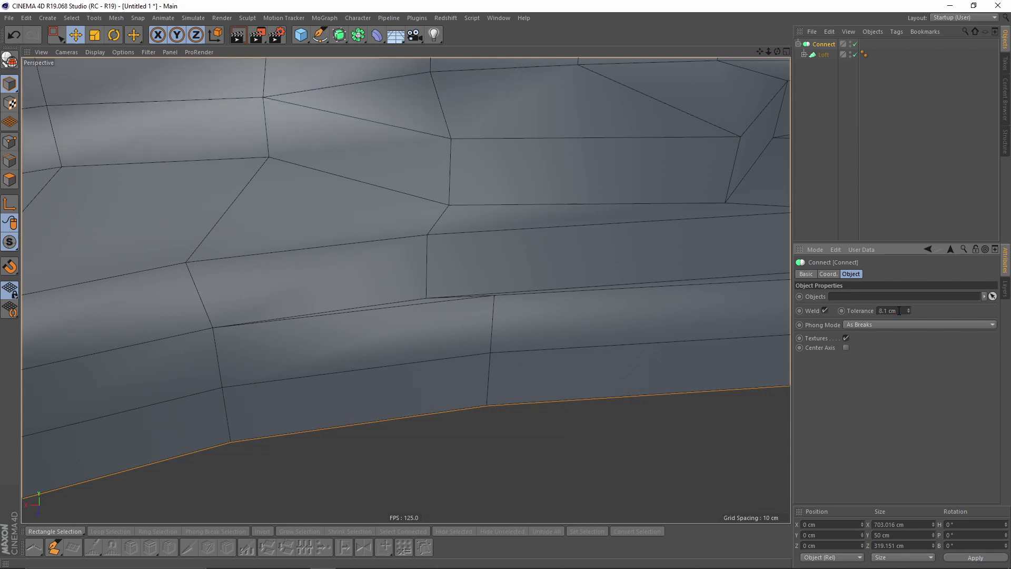
{"action": "scroll", "coordinate": [898, 310], "scroll_direction": "down", "scroll_amount": 2}
Look over the whole pool mesh and make the Connect object editable as a single polygon object
{"action": "left_click_drag", "start_coordinate": [558, 245], "coordinate": [346, 267], "text": "alt"}
{"action": "right_click_drag", "start_coordinate": [289, 253], "coordinate": [422, 227], "text": "alt"}
{"action": "right_click_drag", "start_coordinate": [462, 255], "coordinate": [388, 266], "text": "alt"}
{"action": "left_click_drag", "start_coordinate": [389, 265], "coordinate": [342, 171], "text": "alt"}
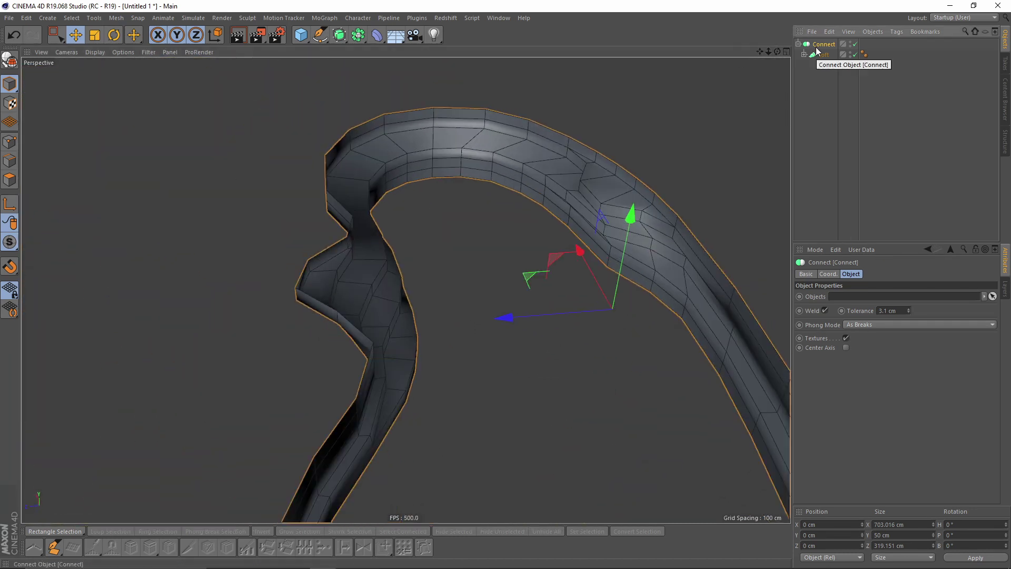
{"action": "key", "text": "c"}
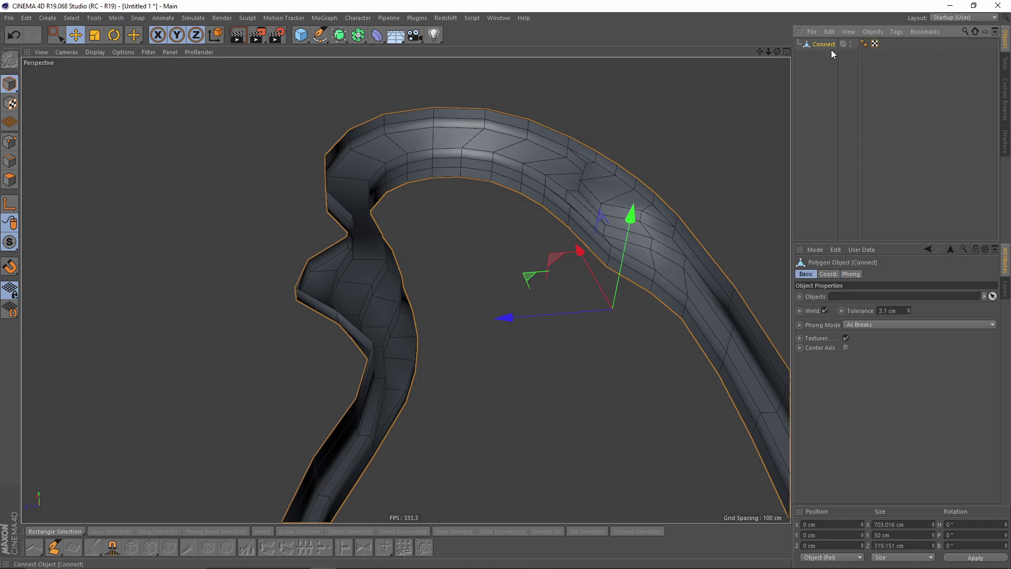
Weld the two close points on the inner ledge near the rounded end onto the one joined to the lower wall edge
{"action": "left_click_drag", "start_coordinate": [535, 232], "coordinate": [523, 210], "text": "alt"}
{"action": "scroll", "coordinate": [523, 209], "scroll_direction": "up", "scroll_amount": 4}
{"action": "left_click_drag", "start_coordinate": [545, 173], "coordinate": [353, 165], "text": "alt"}
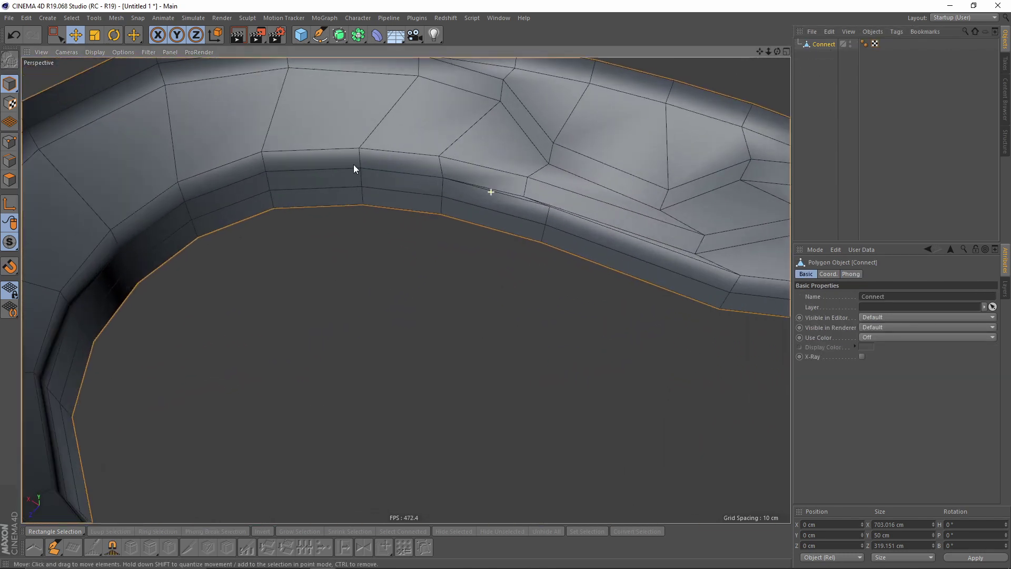
{"action": "left_click", "coordinate": [3, 146]}
{"action": "left_click", "coordinate": [57, 35]}
{"action": "scroll", "coordinate": [452, 160], "scroll_direction": "up", "scroll_amount": 4}
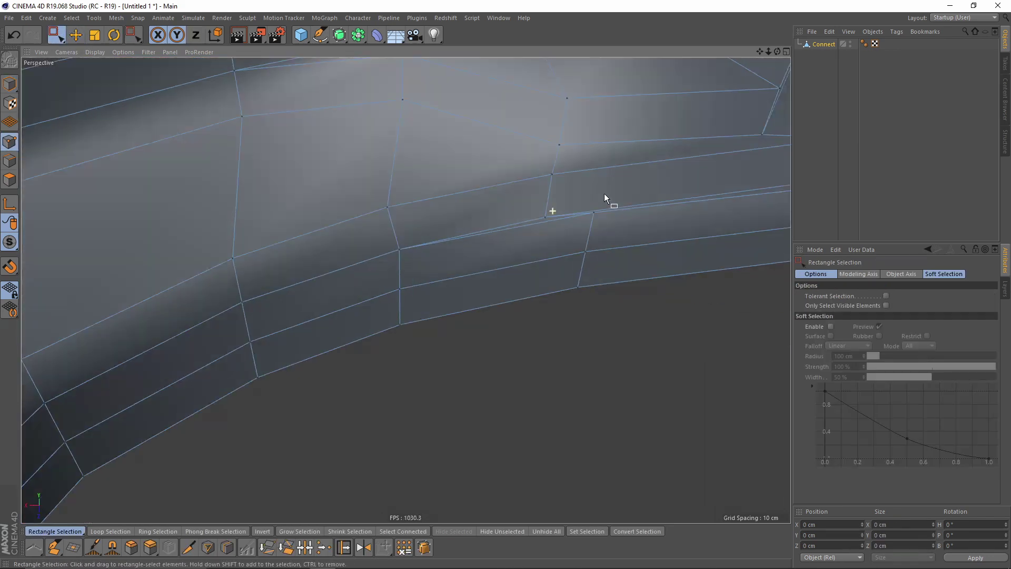
{"action": "middle_click_drag", "start_coordinate": [604, 194], "coordinate": [407, 240], "text": "alt"}
{"action": "right_click", "coordinate": [515, 250]}
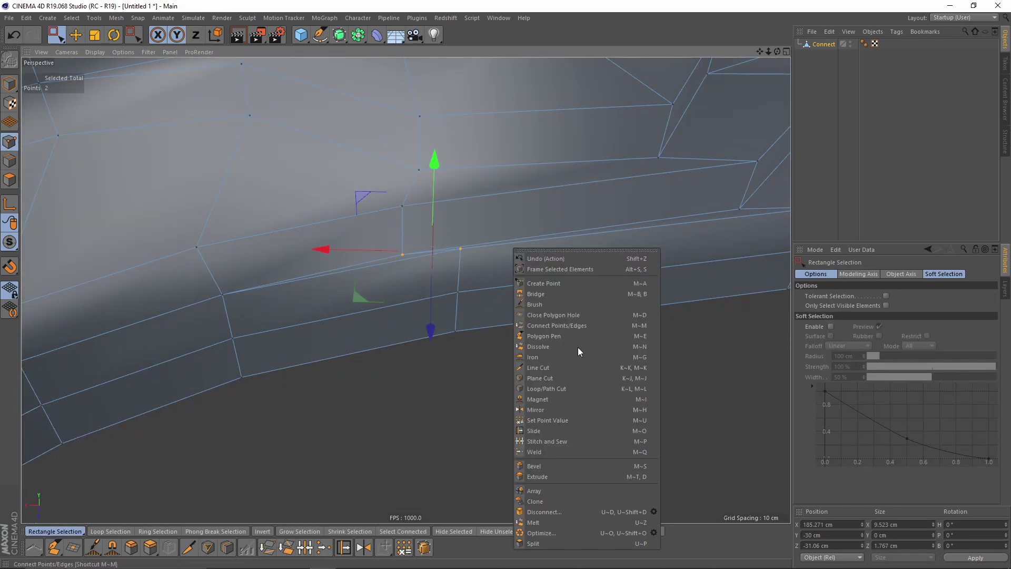
{"action": "left_click", "coordinate": [557, 452]}
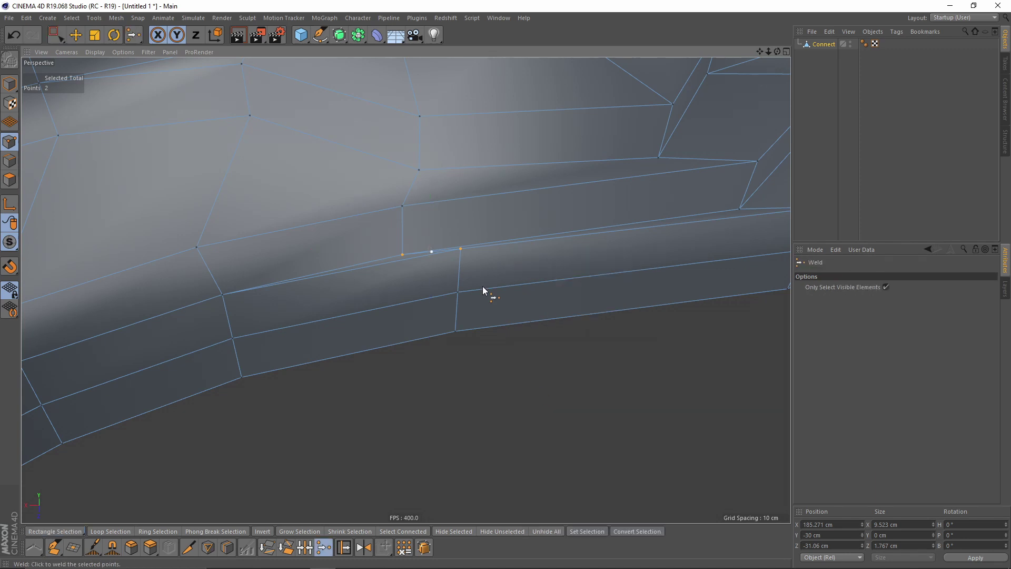
{"action": "left_click", "coordinate": [460, 249]}
Slide the point directly above the welded one along its edge to even out the edge flow
{"action": "right_click", "coordinate": [427, 216]}
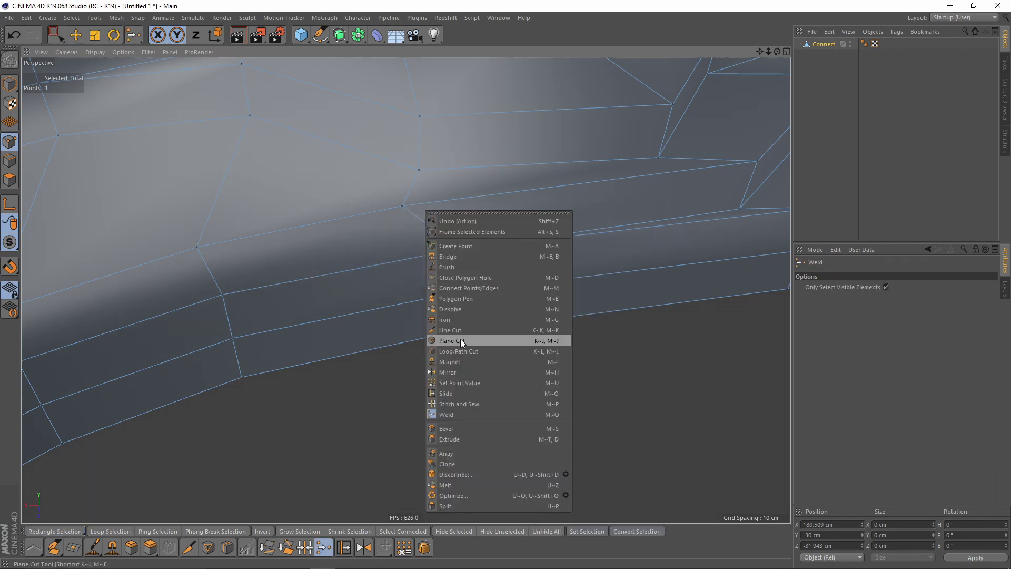
{"action": "left_click", "coordinate": [450, 392]}
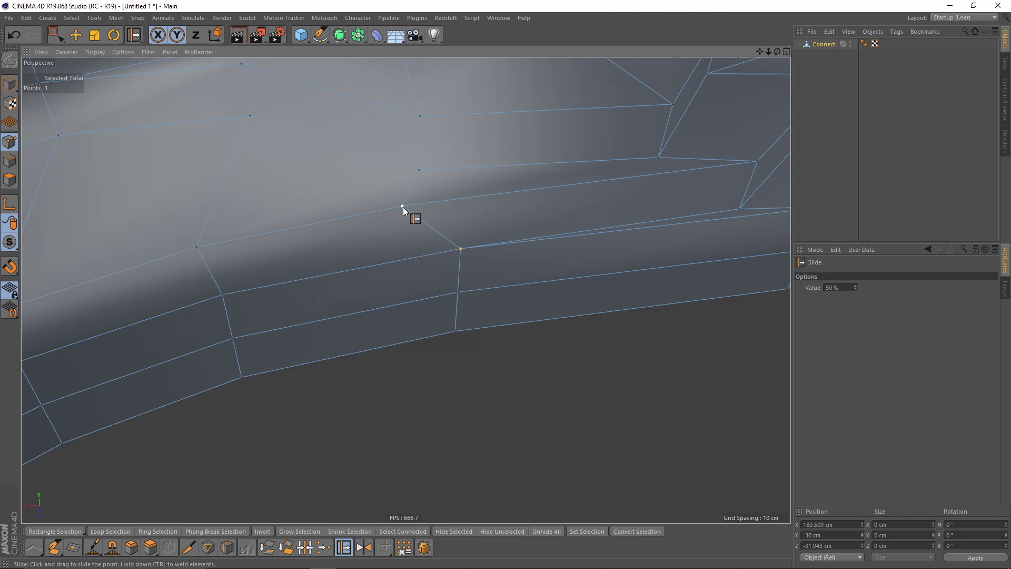
{"action": "left_click_drag", "start_coordinate": [403, 207], "coordinate": [458, 199]}
Weld the two close points on the ledge of the long pool side into one point midway between them
{"action": "middle_click_drag", "start_coordinate": [605, 208], "coordinate": [437, 271], "text": "alt"}
{"action": "scroll", "coordinate": [455, 264], "scroll_direction": "down", "scroll_amount": 4}
{"action": "left_click_drag", "start_coordinate": [458, 263], "coordinate": [468, 173], "text": "alt"}
{"action": "scroll", "coordinate": [431, 174], "scroll_direction": "up", "scroll_amount": 5}
{"action": "key", "text": "space"}
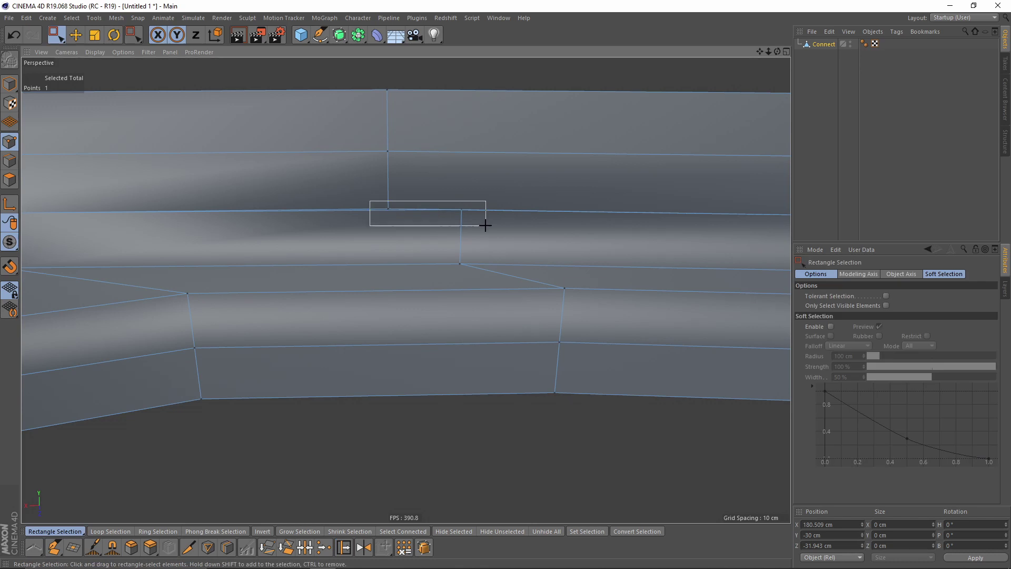
{"action": "left_click_drag", "start_coordinate": [486, 225], "coordinate": [504, 237]}
{"action": "scroll", "coordinate": [504, 236], "scroll_direction": "up", "scroll_amount": 1}
{"action": "key", "text": "m"}
{"action": "key", "text": "q"}
{"action": "left_click", "coordinate": [459, 209]}
{"action": "middle_click_drag", "start_coordinate": [459, 210], "coordinate": [454, 242], "text": "alt"}
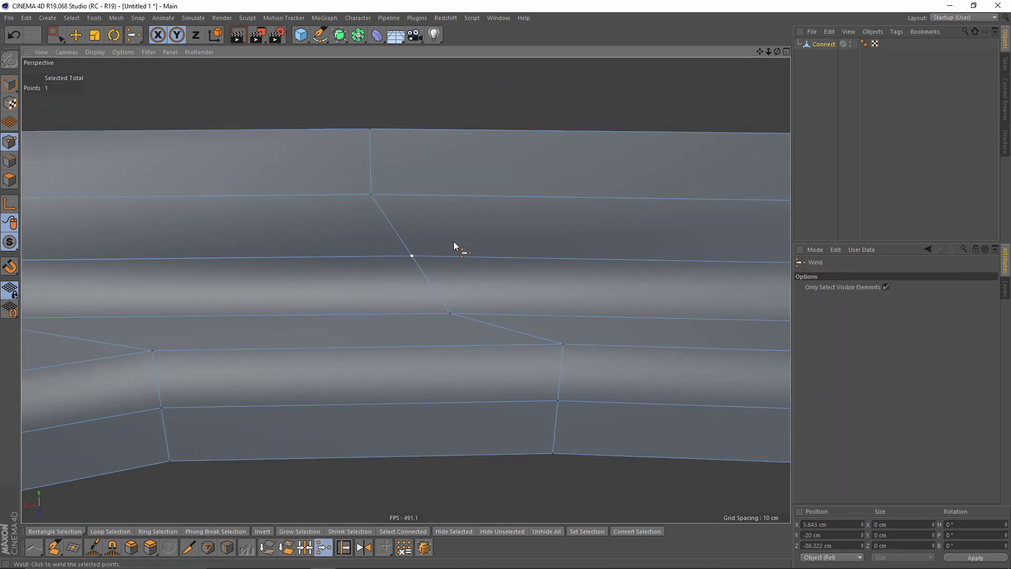
Slide the long side's welded point and the two points in line beyond it along their edges to smooth the cross edge
{"action": "key", "text": "space"}
{"action": "key", "text": "m"}
{"action": "key", "text": "o"}
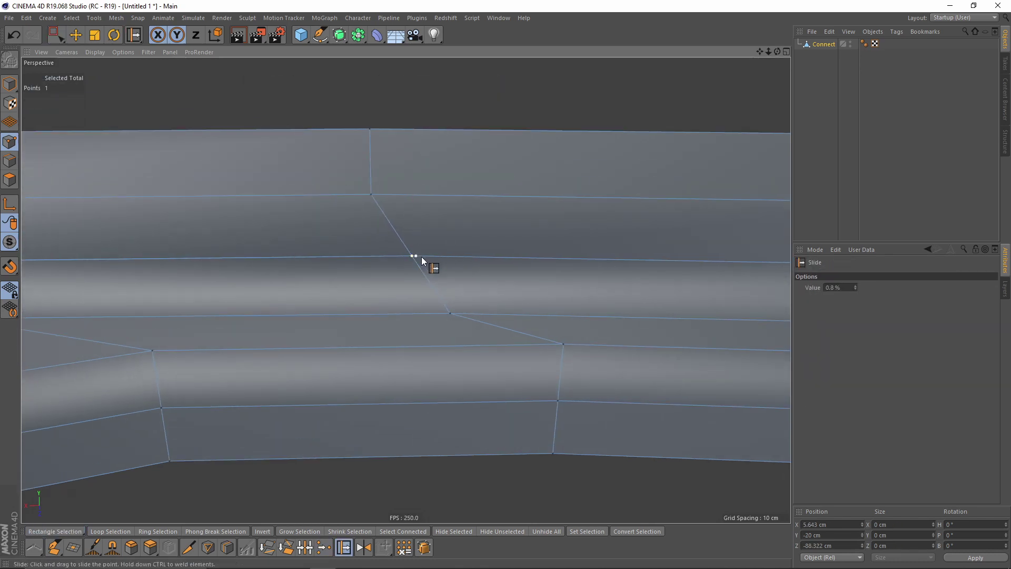
{"action": "left_click_drag", "start_coordinate": [372, 128], "coordinate": [407, 135]}
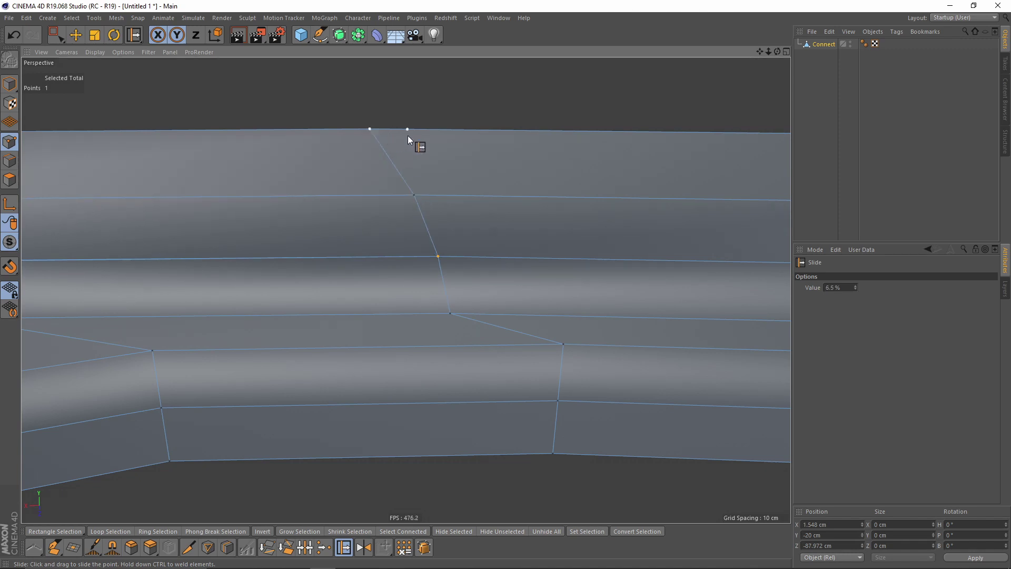
Examine the mesh around the steps and rounded end in the perspective and top views for more close points
{"action": "scroll", "coordinate": [408, 135], "scroll_direction": "down", "scroll_amount": 8}
{"action": "left_click_drag", "start_coordinate": [467, 230], "coordinate": [469, 356], "text": "alt"}
{"action": "scroll", "coordinate": [463, 316], "scroll_direction": "up", "scroll_amount": 6}
{"action": "left_click_drag", "start_coordinate": [434, 245], "coordinate": [534, 209], "text": "alt"}
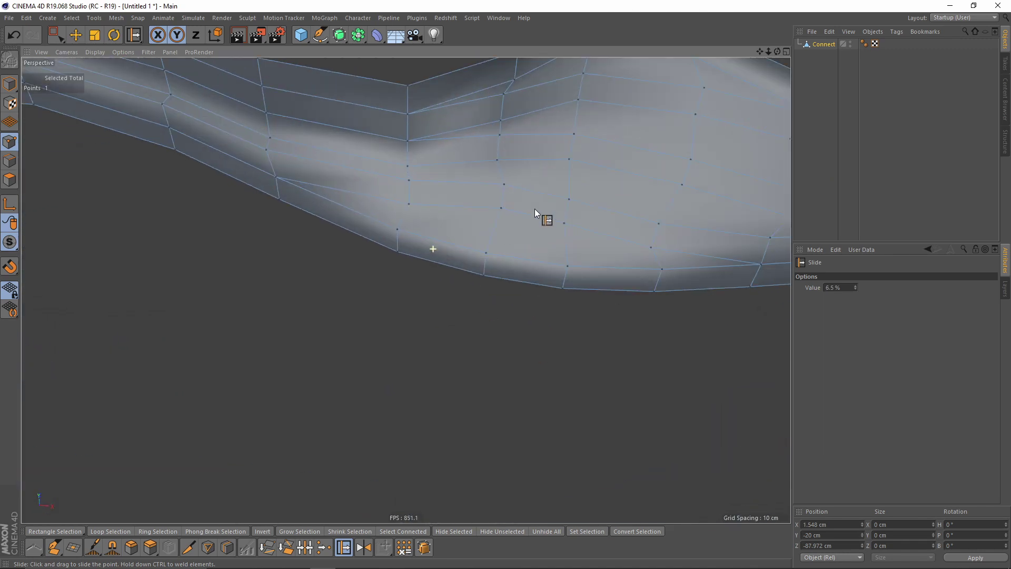
{"action": "left_click_drag", "start_coordinate": [385, 194], "coordinate": [563, 166], "text": "alt"}
{"action": "left_click_drag", "start_coordinate": [562, 221], "coordinate": [444, 248], "text": "alt"}
{"action": "scroll", "coordinate": [444, 248], "scroll_direction": "down", "scroll_amount": 4}
{"action": "middle_click", "coordinate": [445, 248]}
{"action": "scroll", "coordinate": [719, 125], "scroll_direction": "up", "scroll_amount": 4}
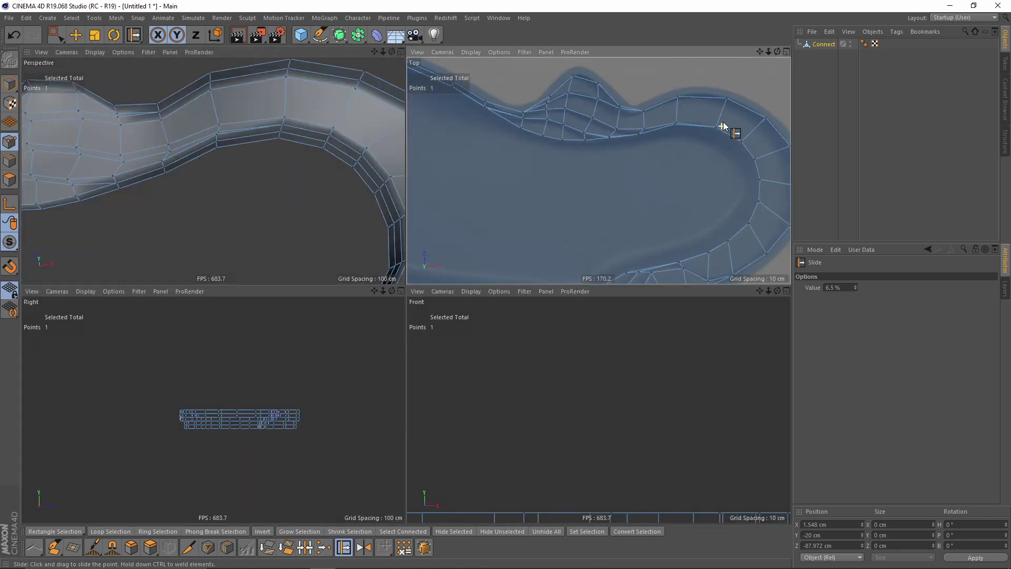
Weld the remaining pair of close points on the inner ledge onto the one joined to the lower wall edge
{"action": "middle_click", "coordinate": [228, 173]}
{"action": "scroll", "coordinate": [400, 176], "scroll_direction": "up", "scroll_amount": 3}
{"action": "left_click_drag", "start_coordinate": [400, 176], "coordinate": [453, 289], "text": "alt"}
{"action": "key", "text": "0"}
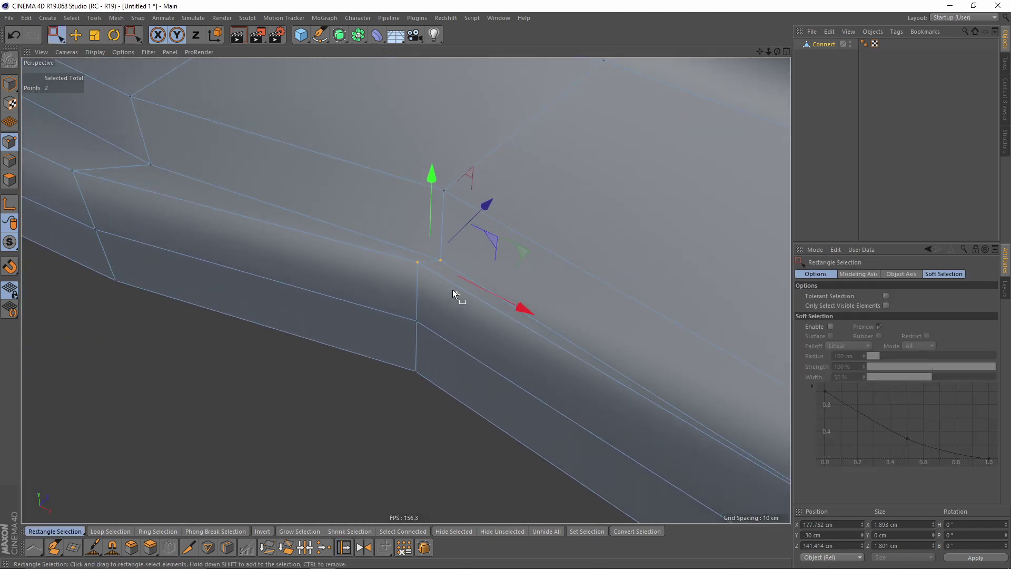
{"action": "key", "text": "m"}
{"action": "key", "text": "q"}
{"action": "left_click", "coordinate": [415, 260]}
{"action": "key", "text": "e"}
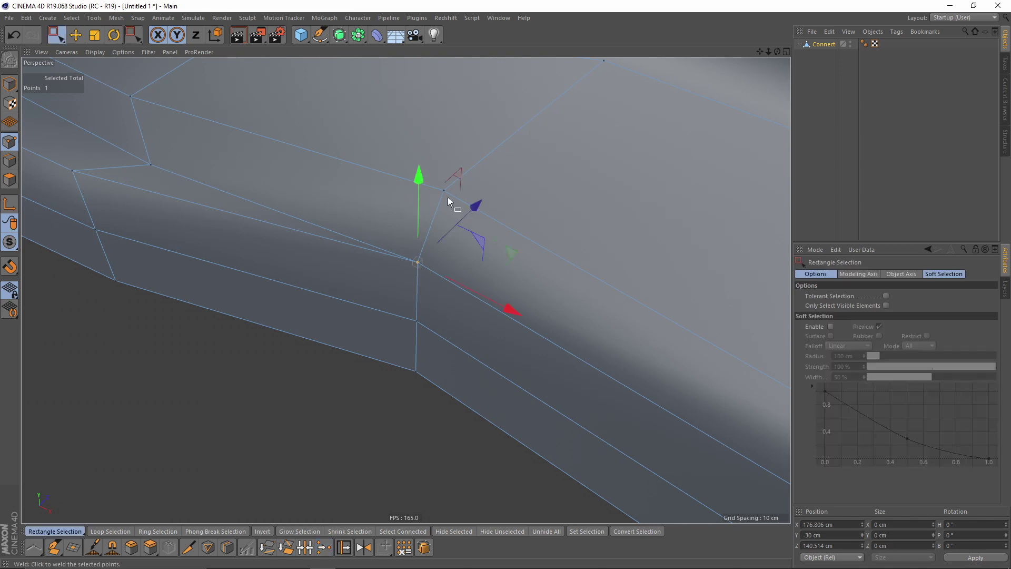
{"action": "left_click_drag", "start_coordinate": [446, 194], "coordinate": [504, 261], "text": "alt"}
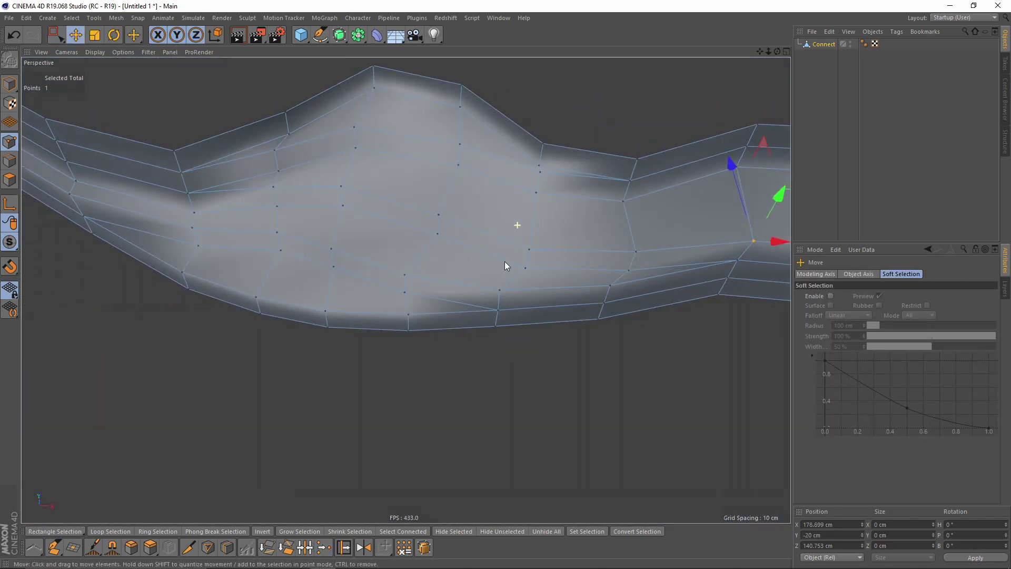
Switch to edge mode and select the whole open edge loop around the bottom of the pool wall
{"action": "scroll", "coordinate": [500, 236], "scroll_direction": "down", "scroll_amount": 3}
{"action": "left_click_drag", "start_coordinate": [495, 206], "coordinate": [199, 122], "text": "alt"}
{"action": "left_click_drag", "start_coordinate": [408, 253], "coordinate": [270, 202], "text": "alt"}
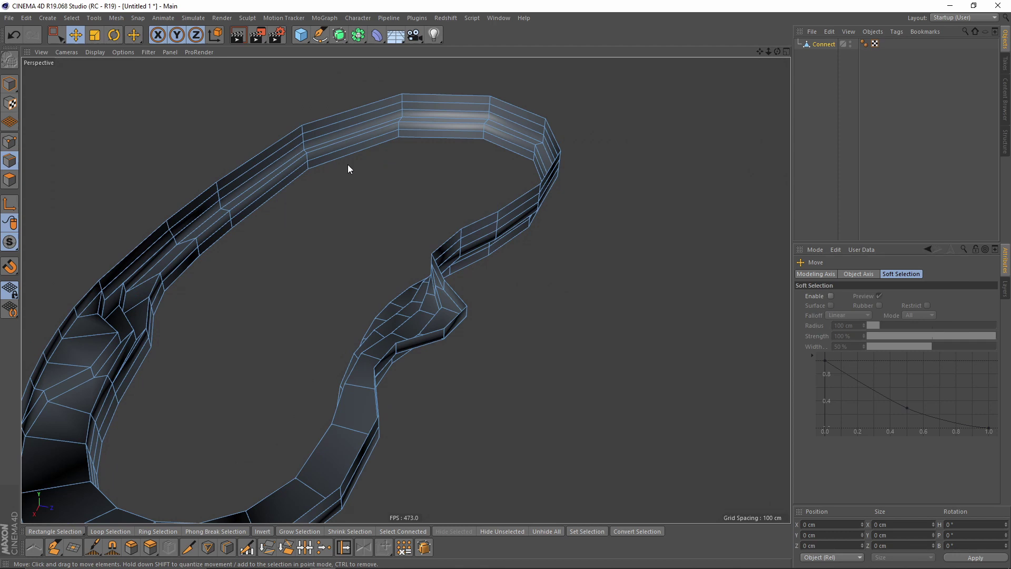
{"action": "middle_click_drag", "start_coordinate": [348, 168], "coordinate": [413, 144], "text": "alt"}
{"action": "left_click_drag", "start_coordinate": [364, 187], "coordinate": [466, 163], "text": "alt"}
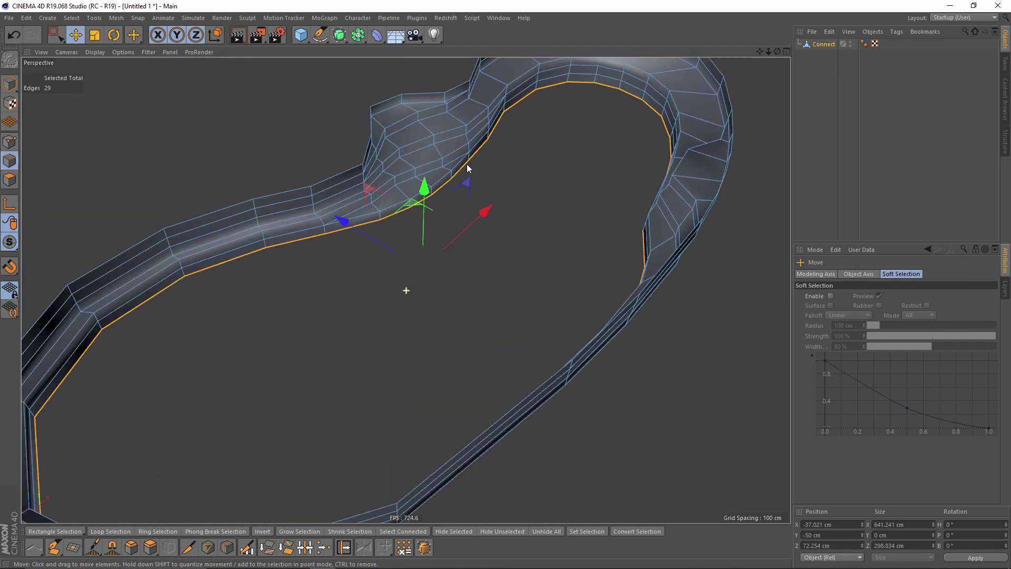
{"action": "right_click_drag", "start_coordinate": [339, 223], "coordinate": [314, 239], "text": "alt"}
{"action": "mouse_move", "coordinate": [388, 227]}
{"action": "right_mouse_down", "text": "alt"}
{"action": "mouse_move", "coordinate": [352, 229]}
{"action": "mouse_move", "coordinate": [403, 227]}
{"action": "right_mouse_up", "text": "alt"}
Extrude the selected bottom edge loop inward with an offset of 28.7 cm and an edge angle of 90°
{"action": "right_click", "coordinate": [567, 304]}
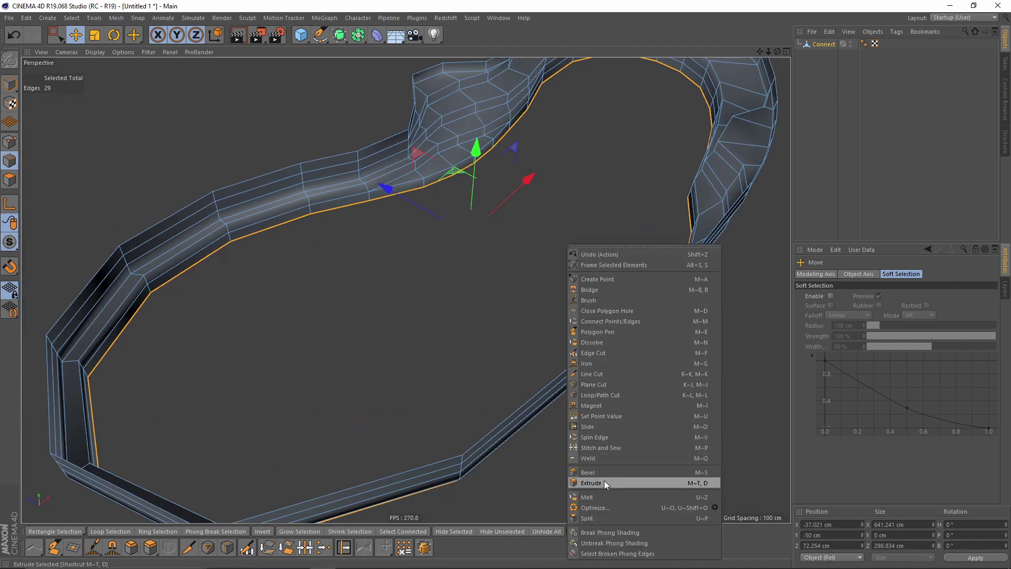
{"action": "left_click", "coordinate": [591, 482]}
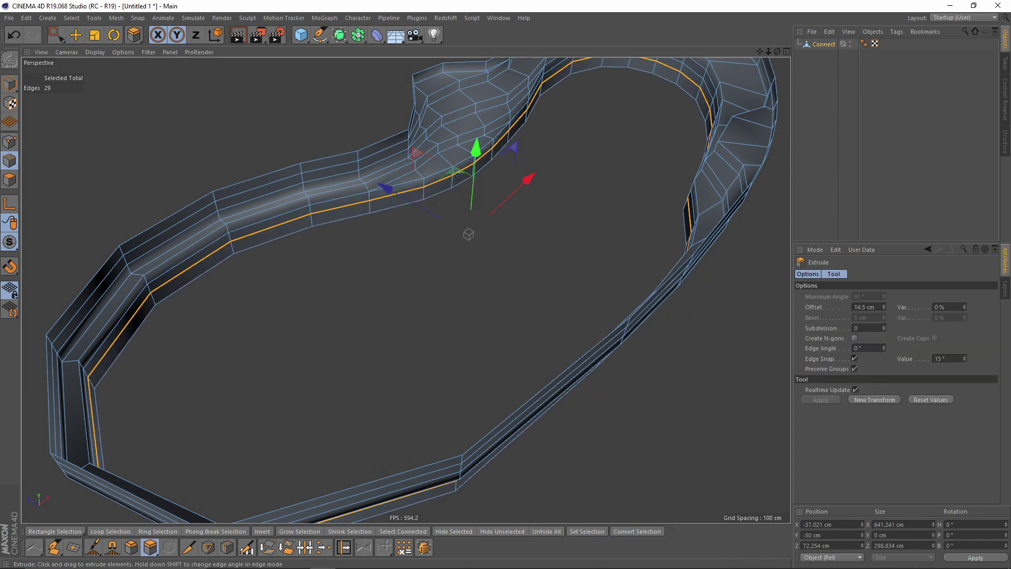
{"action": "left_click_drag", "start_coordinate": [468, 234], "coordinate": [468, 233]}
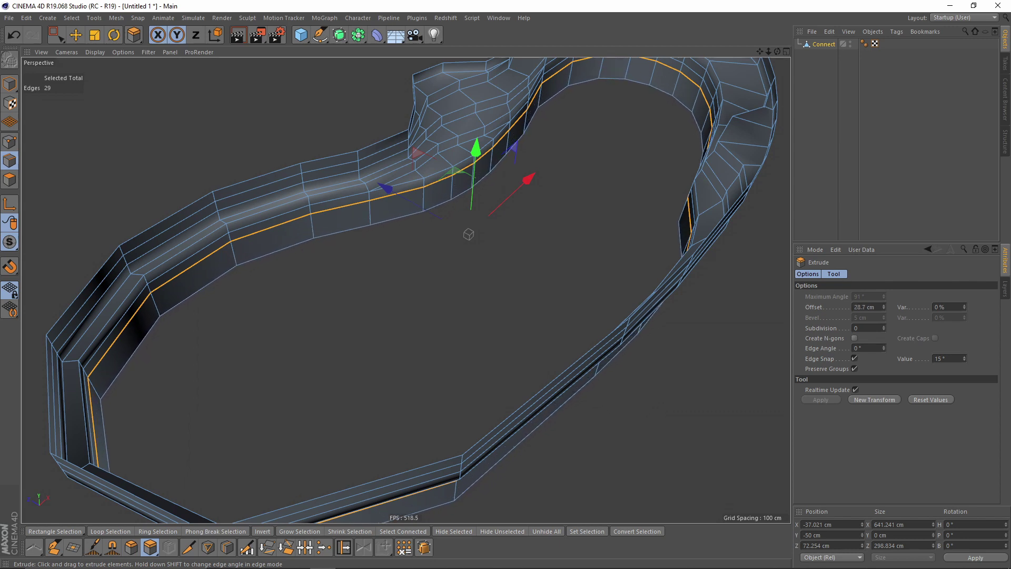
{"action": "left_click_drag", "start_coordinate": [468, 233], "coordinate": [468, 234], "text": "shift"}
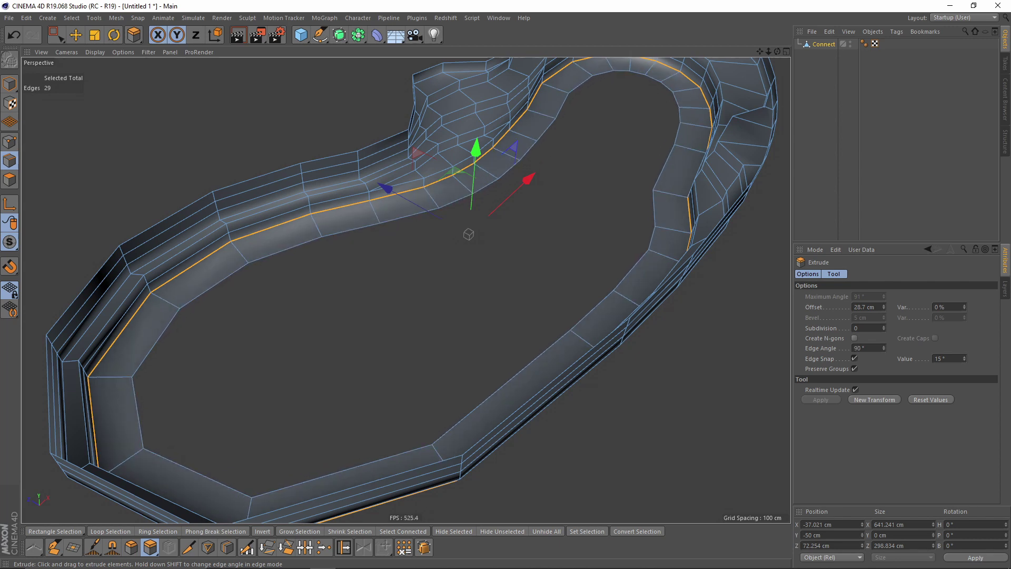
Fill the open pool floor inside the extruded border with Close Polygon Hole
{"action": "left_click_drag", "start_coordinate": [437, 236], "coordinate": [442, 173], "text": "alt"}
{"action": "right_click", "coordinate": [384, 147]}
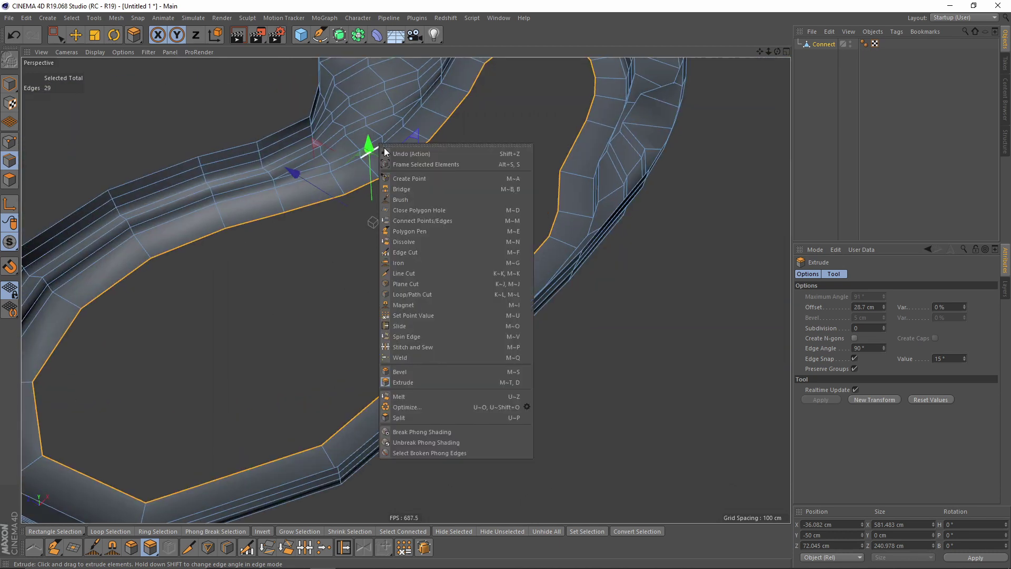
{"action": "left_click", "coordinate": [407, 211]}
{"action": "left_click", "coordinate": [396, 172]}
{"action": "left_click_drag", "start_coordinate": [402, 202], "coordinate": [439, 197], "text": "alt"}
{"action": "right_click", "coordinate": [439, 198]}
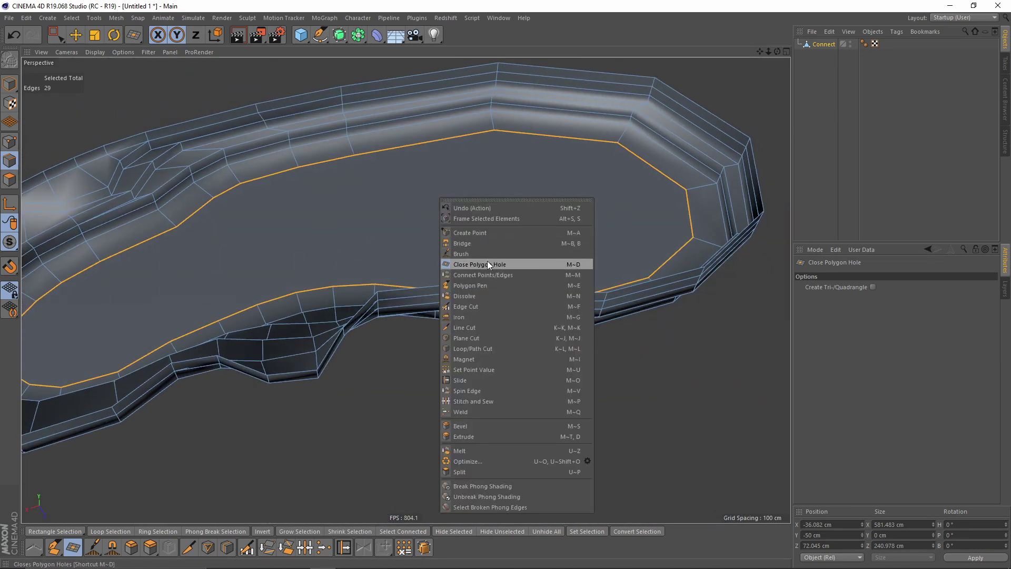
Line Cut two edges across the floor's narrow end, each joining opposite points of the floor border
{"action": "left_click", "coordinate": [478, 327]}
{"action": "left_click_drag", "start_coordinate": [507, 226], "coordinate": [238, 167], "text": "alt"}
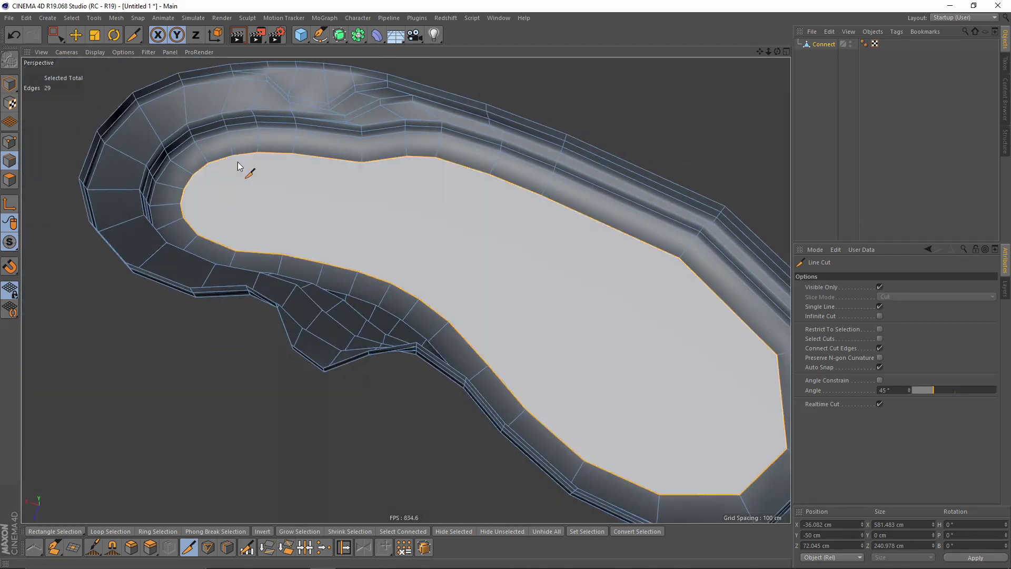
{"action": "scroll", "coordinate": [232, 174], "scroll_direction": "up", "scroll_amount": 5}
{"action": "left_click", "coordinate": [227, 182]}
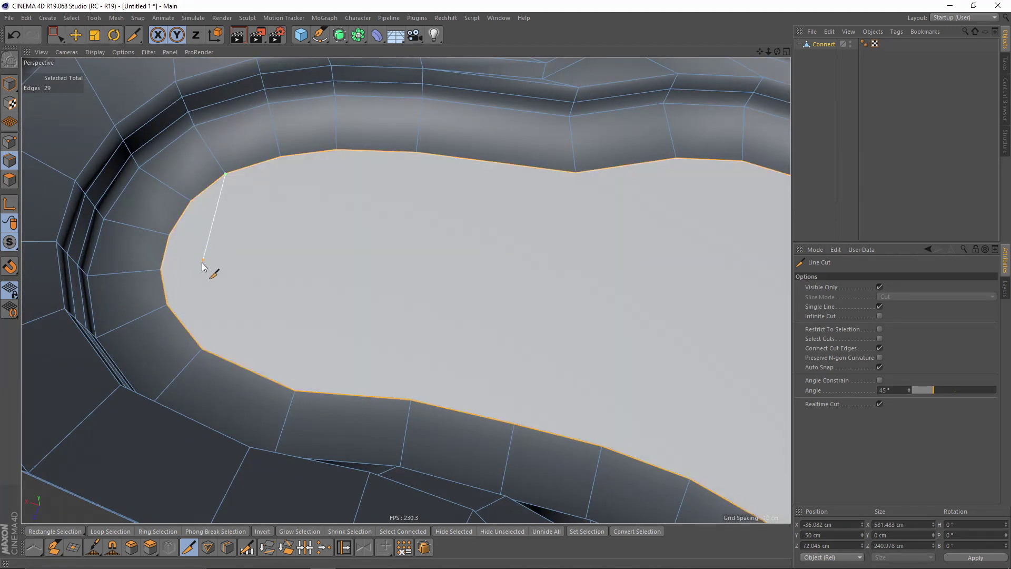
{"action": "left_click", "coordinate": [167, 306]}
{"action": "left_click_drag", "start_coordinate": [196, 292], "coordinate": [232, 295], "text": "alt"}
{"action": "middle_click_drag", "start_coordinate": [232, 294], "coordinate": [267, 305], "text": "alt"}
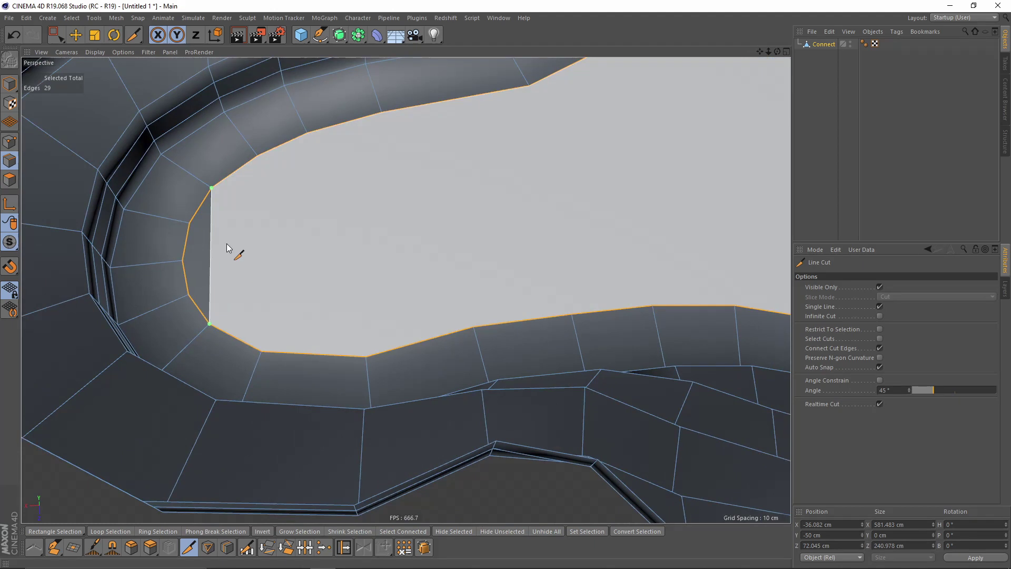
{"action": "key", "text": "ctrl+z"}
{"action": "left_click", "coordinate": [212, 189]}
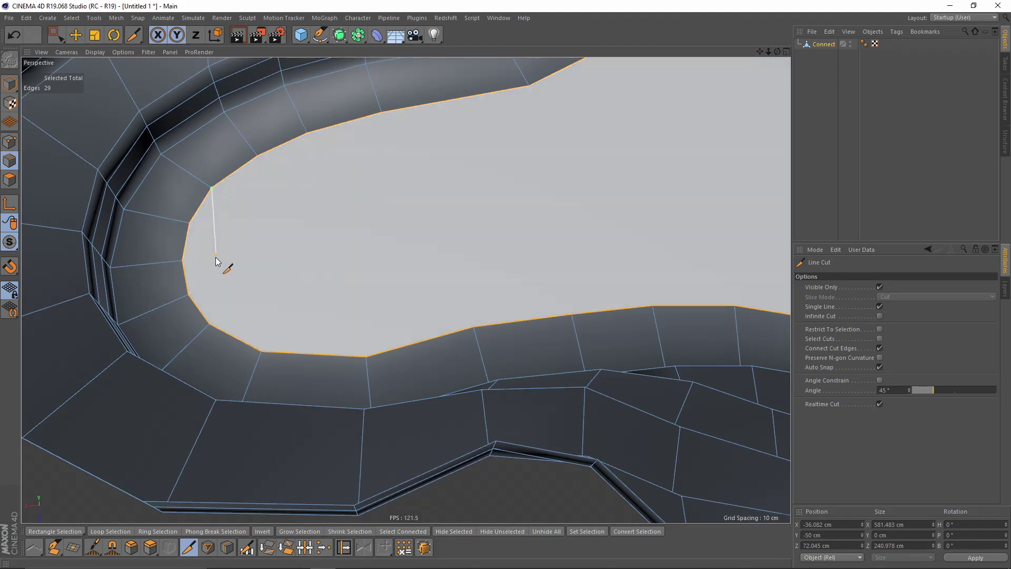
{"action": "left_click", "coordinate": [209, 323]}
{"action": "left_click", "coordinate": [258, 157]}
{"action": "left_click", "coordinate": [261, 351]}
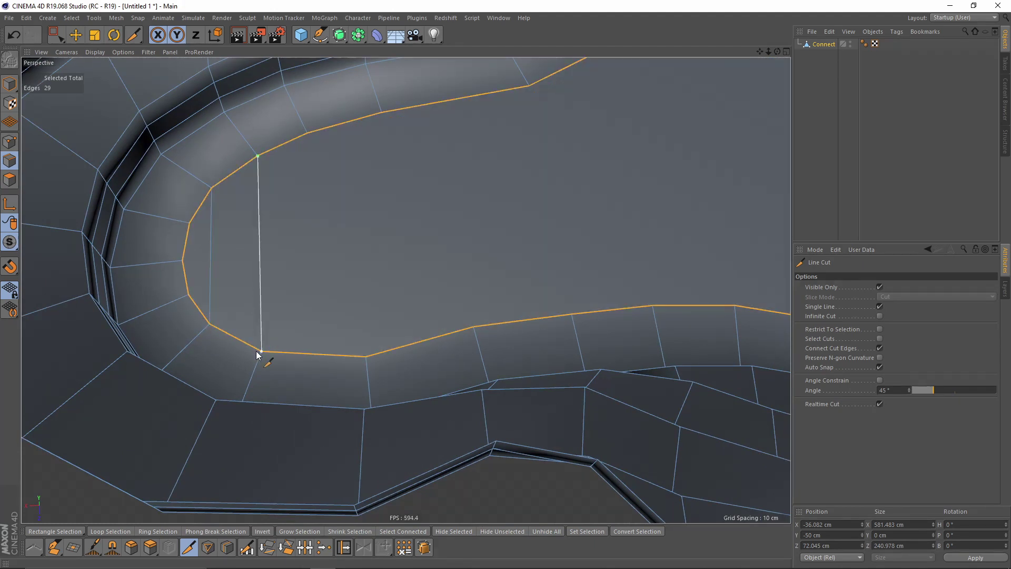
Continue the crosswise line cuts towards the middle of the floor, joining the next opposite border points
{"action": "left_click_drag", "start_coordinate": [257, 354], "coordinate": [230, 238], "text": "alt"}
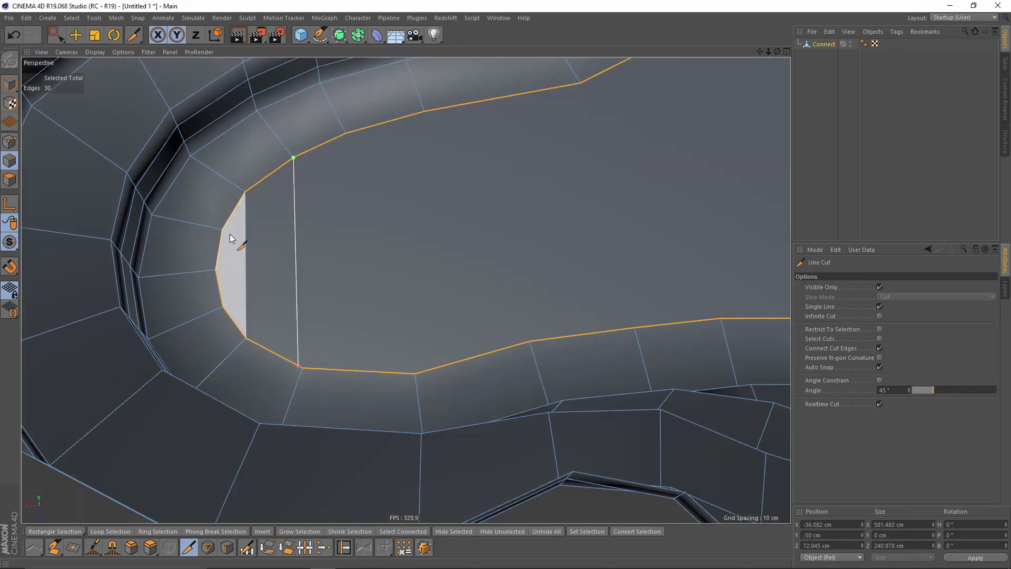
{"action": "left_click", "coordinate": [246, 339]}
{"action": "left_click", "coordinate": [302, 368]}
{"action": "left_click", "coordinate": [245, 191]}
{"action": "left_click", "coordinate": [293, 156]}
{"action": "left_click", "coordinate": [415, 373]}
Line Cut two edges across the floor's wide end between opposite border points
{"action": "right_click_drag", "start_coordinate": [478, 293], "coordinate": [445, 295], "text": "alt"}
{"action": "middle_click_drag", "start_coordinate": [737, 210], "coordinate": [512, 262], "text": "alt"}
{"action": "left_click_drag", "start_coordinate": [512, 262], "coordinate": [532, 255], "text": "alt"}
{"action": "left_click", "coordinate": [487, 216]}
{"action": "left_click", "coordinate": [512, 384]}
{"action": "left_click", "coordinate": [440, 413]}
{"action": "left_click", "coordinate": [362, 209]}
Line Cut five slanted edges across the middle of the floor, joining successive points on both sides of the border
{"action": "left_click_drag", "start_coordinate": [376, 274], "coordinate": [421, 295], "text": "alt"}
{"action": "left_click", "coordinate": [435, 363]}
{"action": "left_click", "coordinate": [359, 196]}
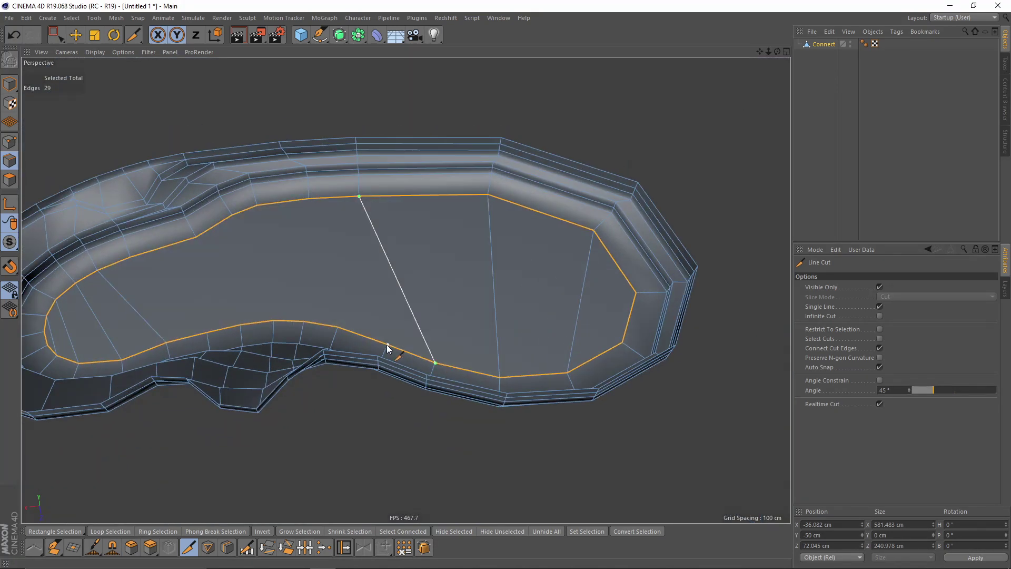
{"action": "left_click", "coordinate": [387, 345]}
{"action": "left_click", "coordinate": [308, 199]}
{"action": "left_click", "coordinate": [337, 326]}
{"action": "left_click", "coordinate": [257, 205]}
{"action": "left_click", "coordinate": [303, 321]}
{"action": "left_click", "coordinate": [232, 215]}
{"action": "left_click", "coordinate": [273, 320]}
{"action": "left_click", "coordinate": [197, 237]}
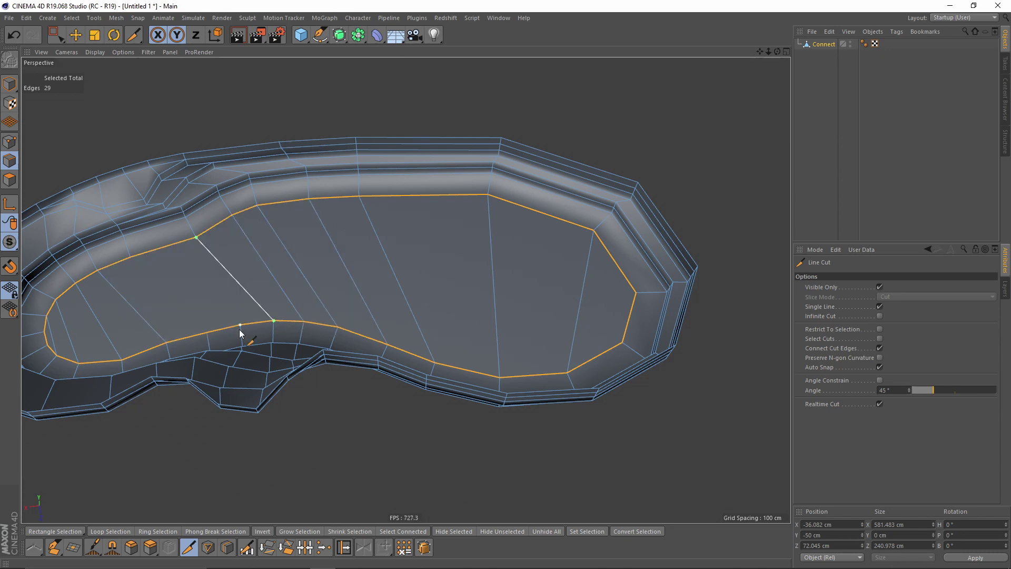
Line Cut one more edge across the floor between the narrow-end cuts and the slanted middle cuts
{"action": "left_click_drag", "start_coordinate": [239, 330], "coordinate": [295, 264], "text": "alt"}
{"action": "left_click", "coordinate": [264, 293]}
{"action": "left_click", "coordinate": [187, 210]}
Try a line cut from the upper end of the first slanted edge to the neighbouring border point on the steps side
{"action": "right_click_drag", "start_coordinate": [216, 184], "coordinate": [297, 164], "text": "alt"}
{"action": "left_click_drag", "start_coordinate": [297, 164], "coordinate": [162, 128], "text": "alt"}
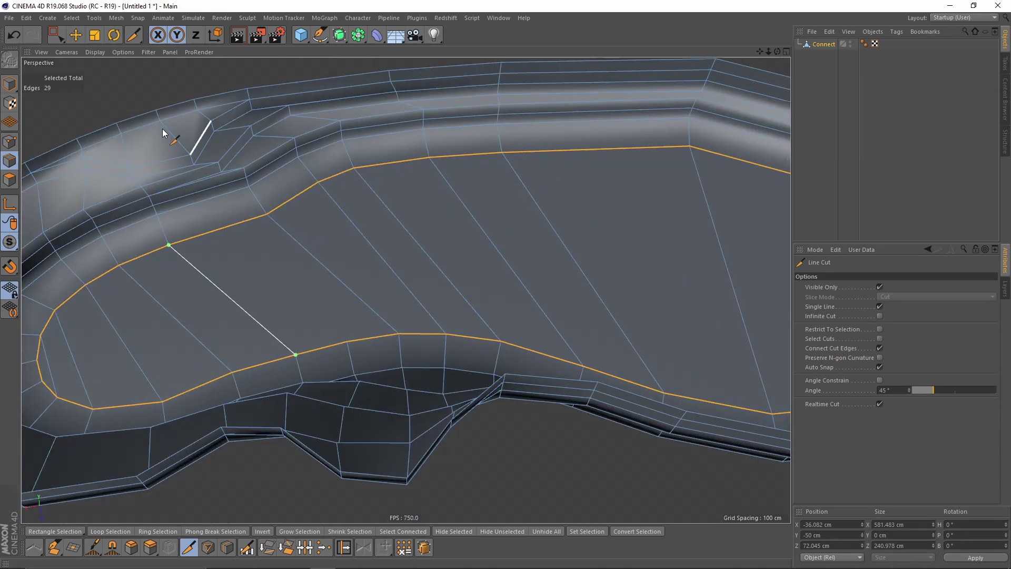
{"action": "left_click_drag", "start_coordinate": [57, 34], "coordinate": [78, 52]}
{"action": "right_click_drag", "start_coordinate": [232, 211], "coordinate": [307, 241], "text": "alt"}
{"action": "left_click_drag", "start_coordinate": [306, 242], "coordinate": [277, 304], "text": "alt"}
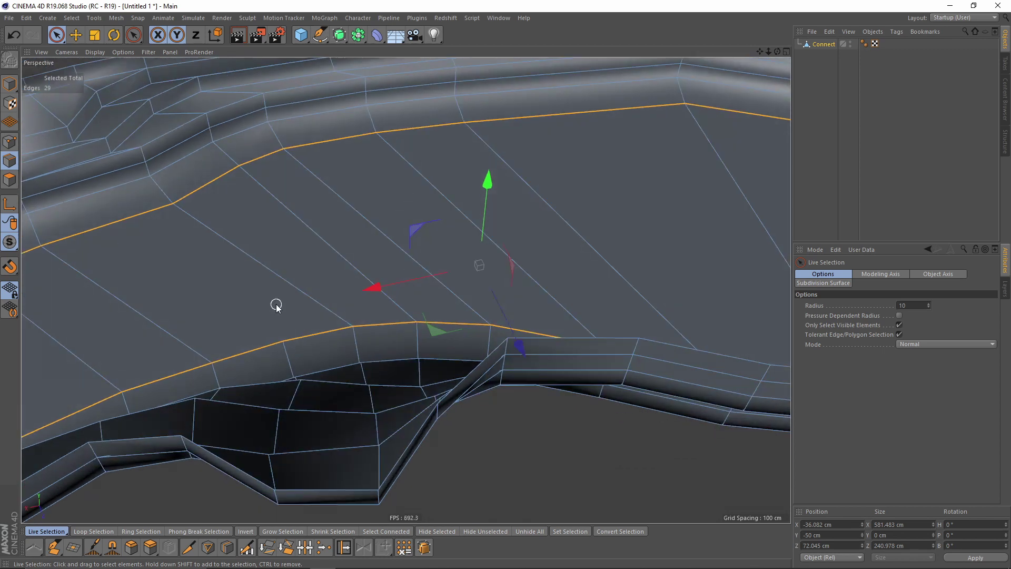
{"action": "key", "text": "k"}
{"action": "key", "text": "k"}
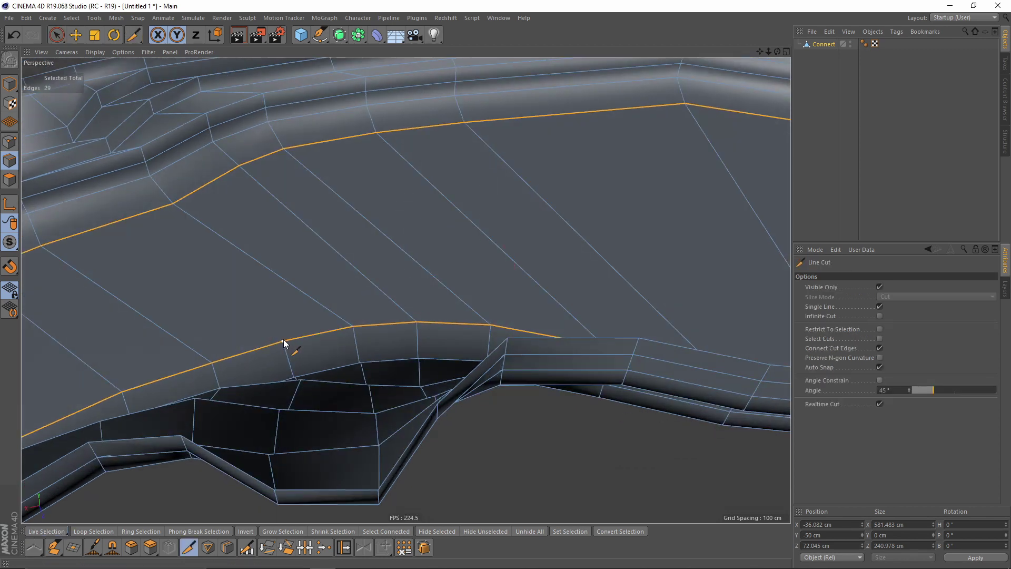
{"action": "left_click", "coordinate": [283, 341]}
{"action": "left_click", "coordinate": [174, 205]}
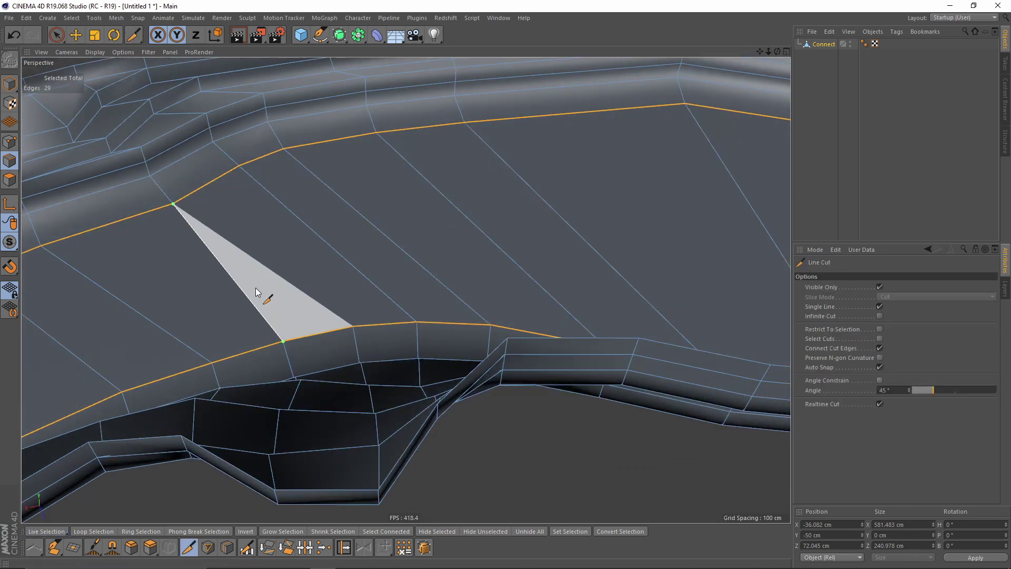
{"action": "key", "text": "ctrl+z"}
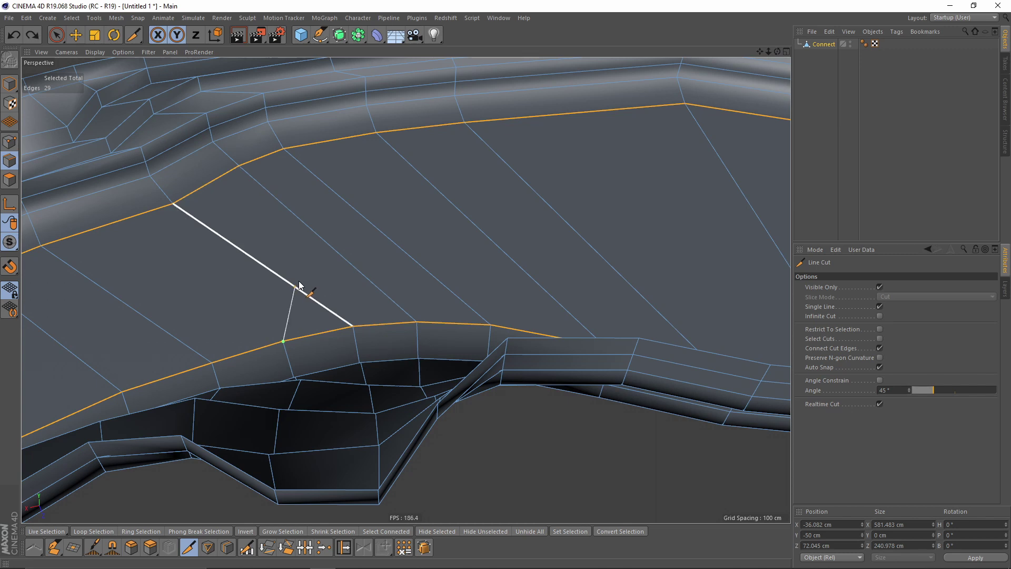
Select the five slanted edges across the middle of the floor and dissolve them
{"action": "key", "text": "space"}
{"action": "mouse_move", "coordinate": [289, 283]}
{"action": "left_mouse_down"}
{"action": "mouse_move", "coordinate": [440, 230]}
{"action": "mouse_move", "coordinate": [623, 217]}
{"action": "left_mouse_up"}
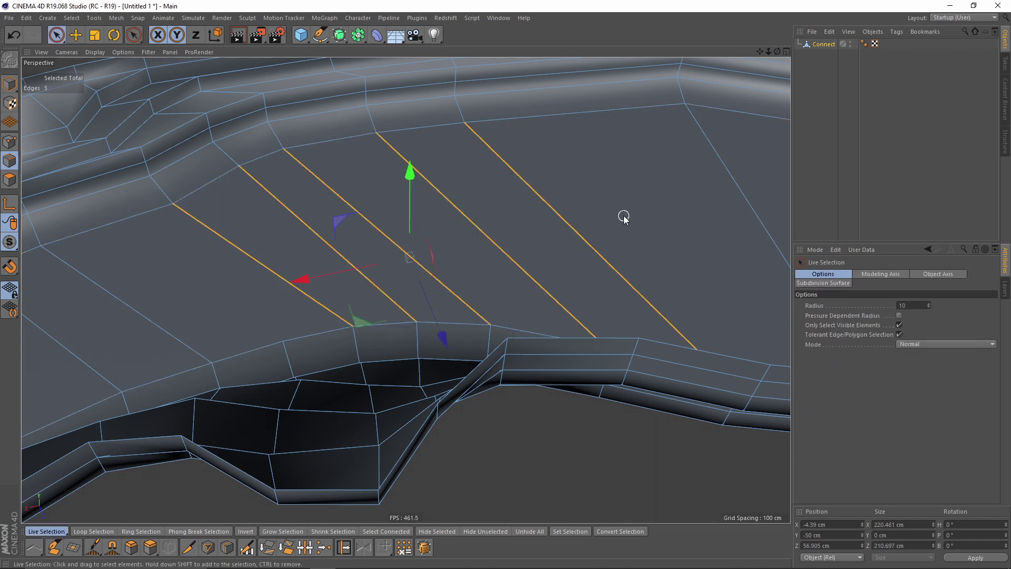
{"action": "middle_click_drag", "start_coordinate": [623, 217], "coordinate": [504, 218], "text": "alt"}
{"action": "right_click", "coordinate": [504, 217]}
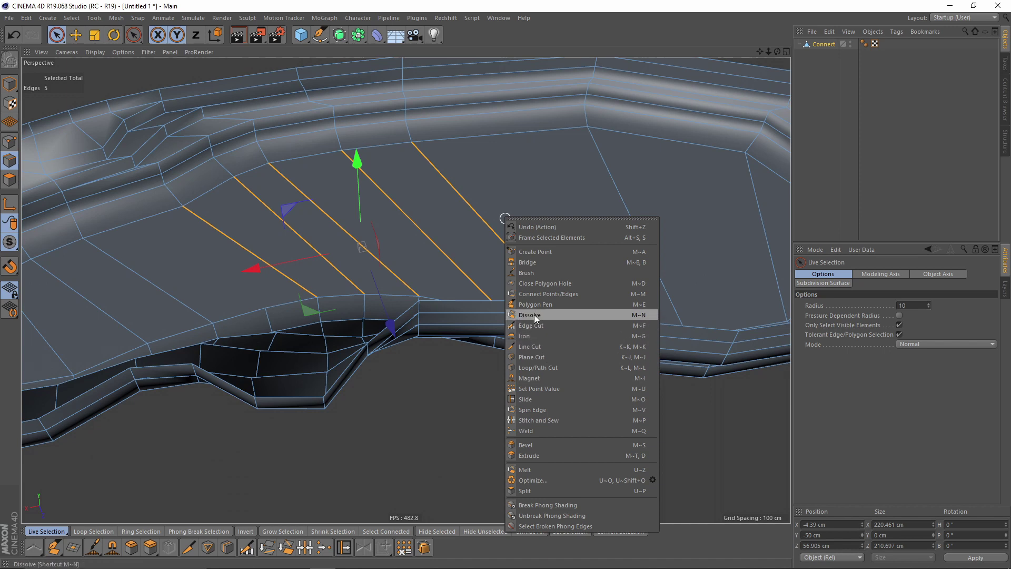
{"action": "left_click", "coordinate": [534, 314]}
Line Cut four straighter edges across the open middle floor polygon, starting beside the remaining narrow-end cut
{"action": "scroll", "coordinate": [361, 305], "scroll_direction": "up", "scroll_amount": 3}
{"action": "key", "text": "space"}
{"action": "left_click", "coordinate": [318, 333]}
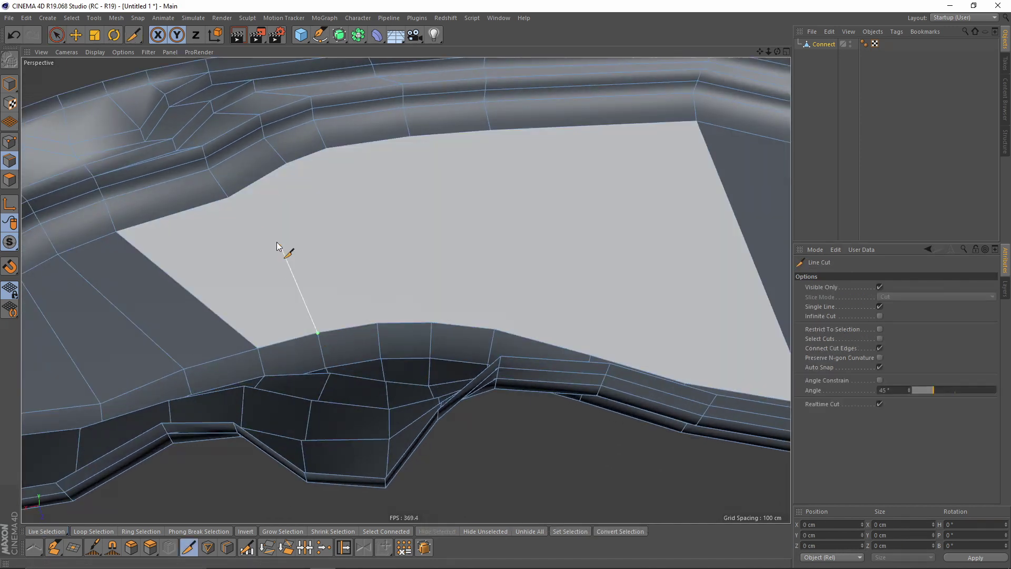
{"action": "left_click", "coordinate": [228, 198]}
{"action": "left_click", "coordinate": [377, 323]}
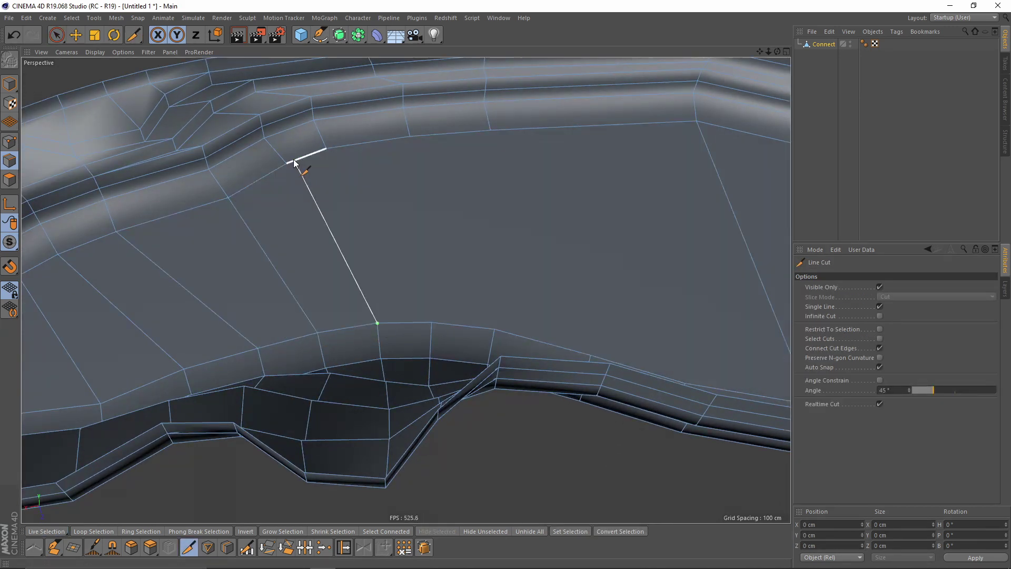
{"action": "left_click_drag", "start_coordinate": [292, 159], "coordinate": [327, 149]}
{"action": "left_click_drag", "start_coordinate": [377, 322], "coordinate": [431, 322]}
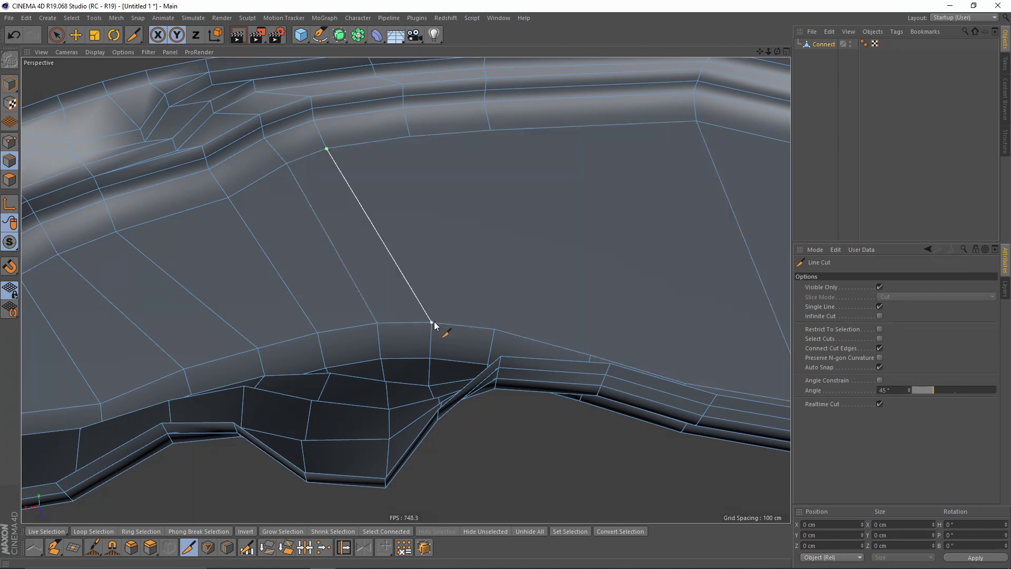
{"action": "left_click", "coordinate": [493, 331]}
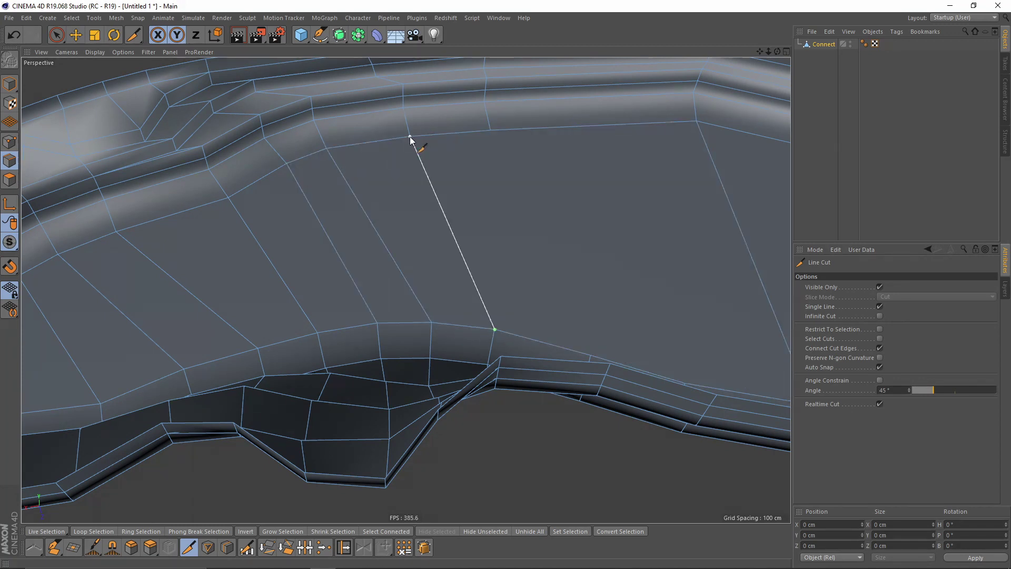
{"action": "left_click", "coordinate": [410, 136]}
Cut the remaining middle floor area with two more crosswise edges, continuing the last one up the opposite wall to the rim
{"action": "left_click_drag", "start_coordinate": [545, 224], "coordinate": [432, 227], "text": "alt"}
{"action": "middle_click_drag", "start_coordinate": [424, 235], "coordinate": [413, 266], "text": "alt"}
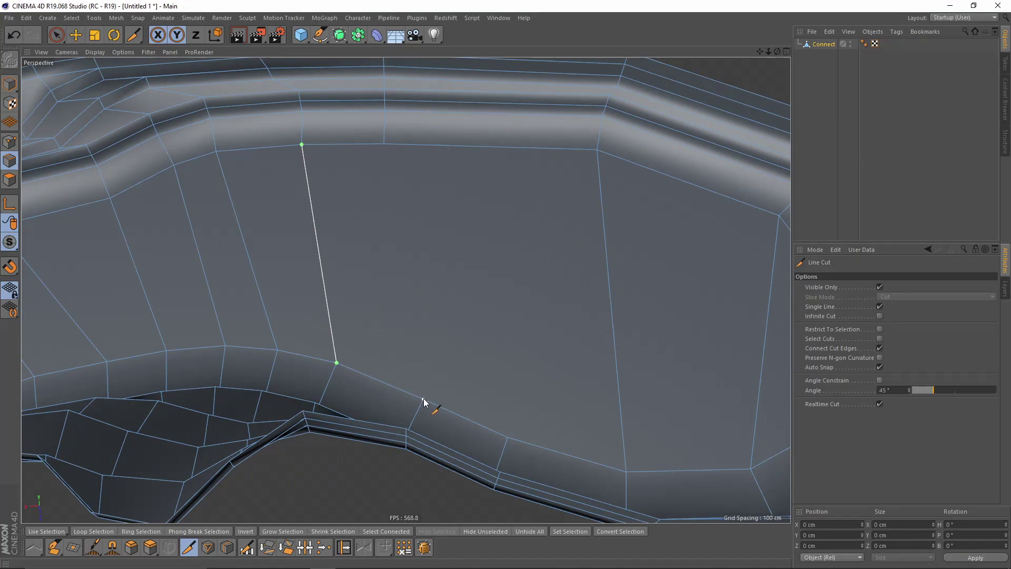
{"action": "left_click", "coordinate": [423, 399]}
{"action": "left_click", "coordinate": [384, 143]}
{"action": "right_click_drag", "start_coordinate": [474, 259], "coordinate": [466, 234], "text": "alt"}
{"action": "right_click_drag", "start_coordinate": [487, 328], "coordinate": [497, 354], "text": "alt"}
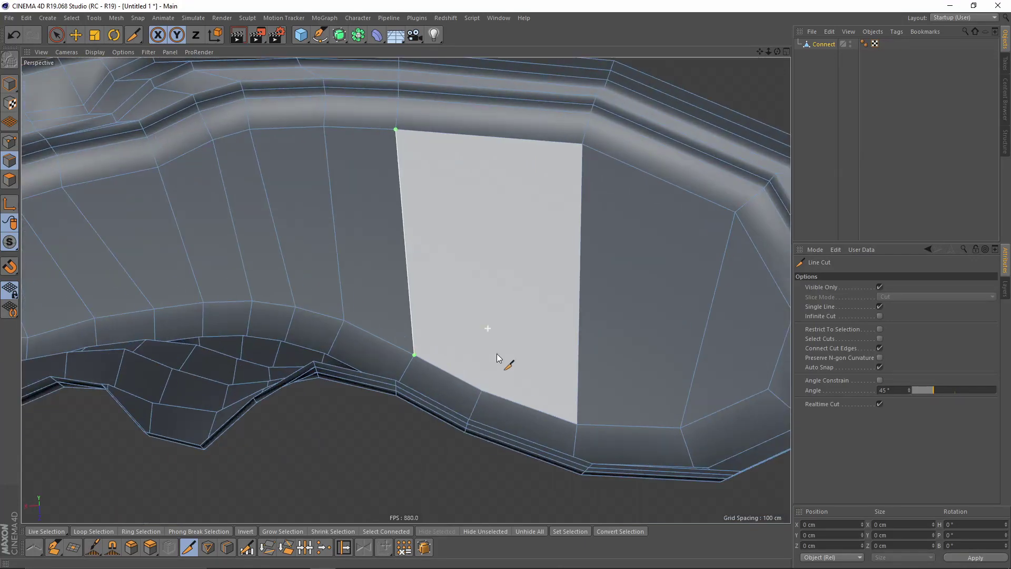
{"action": "left_click", "coordinate": [481, 387]}
{"action": "left_click", "coordinate": [492, 136]}
{"action": "left_click_drag", "start_coordinate": [492, 136], "coordinate": [463, 239], "text": "alt"}
{"action": "left_click", "coordinate": [457, 242]}
{"action": "left_click", "coordinate": [458, 129]}
{"action": "key", "text": "e"}
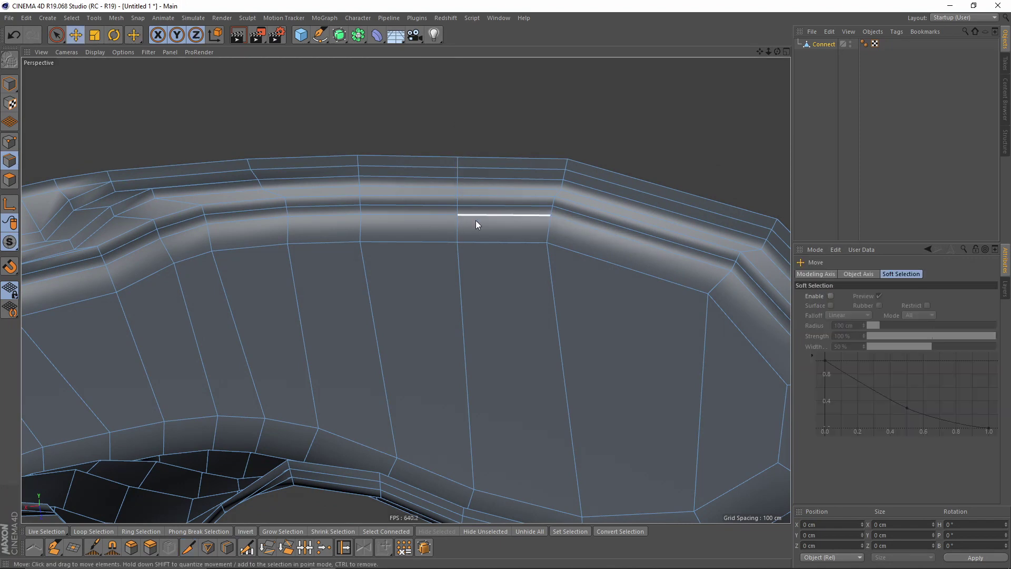
Examine the divided pool floor and the surrounding walls from several angles
{"action": "right_click_drag", "start_coordinate": [475, 220], "coordinate": [435, 221], "text": "alt"}
{"action": "left_click_drag", "start_coordinate": [436, 221], "coordinate": [409, 285], "text": "alt"}
{"action": "middle_click_drag", "start_coordinate": [408, 286], "coordinate": [455, 231], "text": "alt"}
{"action": "right_click_drag", "start_coordinate": [454, 231], "coordinate": [435, 233], "text": "alt"}
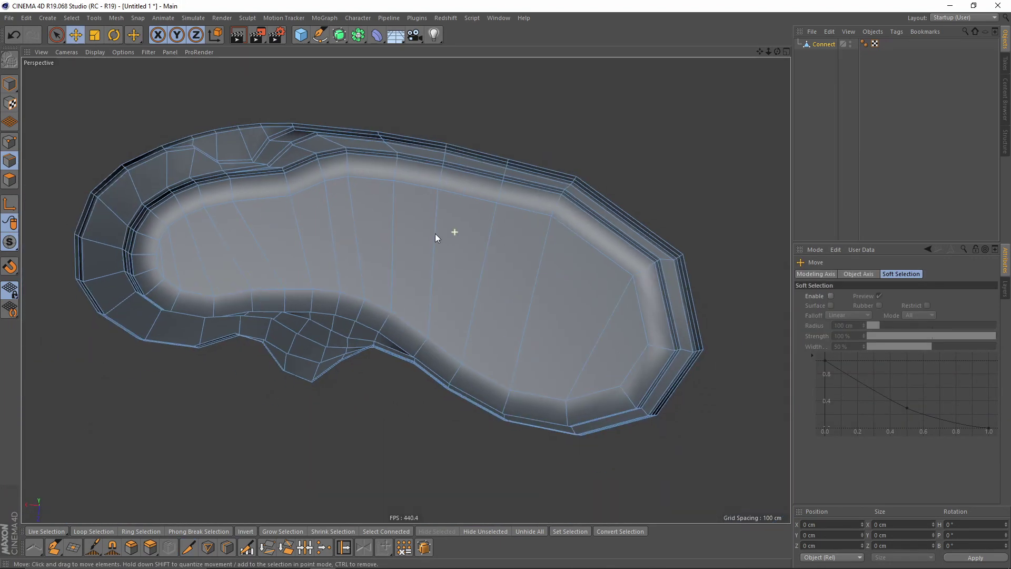
{"action": "left_click_drag", "start_coordinate": [435, 238], "coordinate": [324, 210], "text": "alt"}
{"action": "left_click_drag", "start_coordinate": [232, 251], "coordinate": [297, 267], "text": "alt"}
{"action": "scroll", "coordinate": [364, 218], "scroll_direction": "up", "scroll_amount": 5}
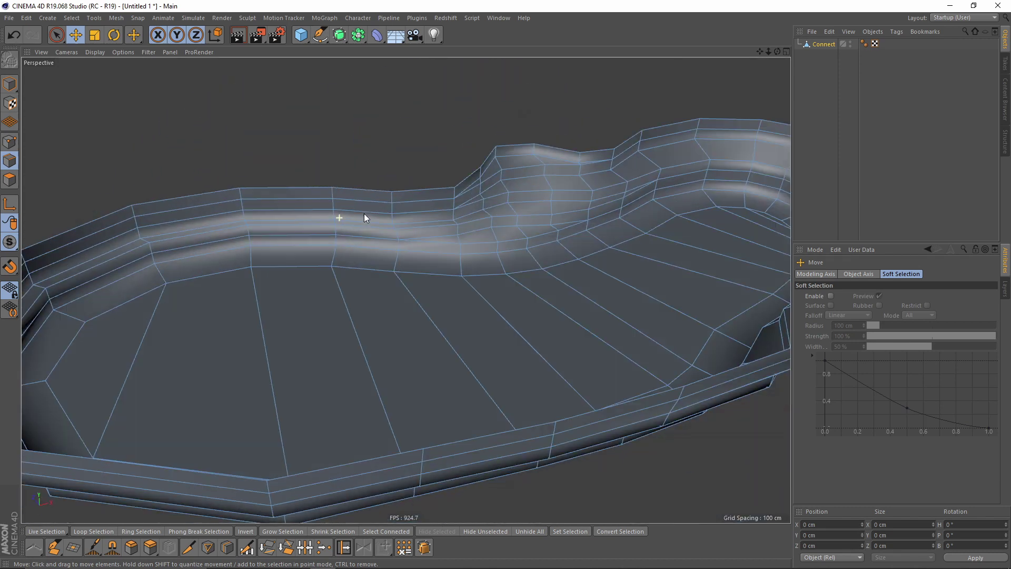
{"action": "scroll", "coordinate": [365, 218], "scroll_direction": "down", "scroll_amount": 5}
Switch to polygon mode and select all polygons of the pool mesh
{"action": "left_click", "coordinate": [10, 179]}
{"action": "scroll", "coordinate": [472, 247], "scroll_direction": "up", "scroll_amount": 3}
{"action": "left_click", "coordinate": [470, 245]}
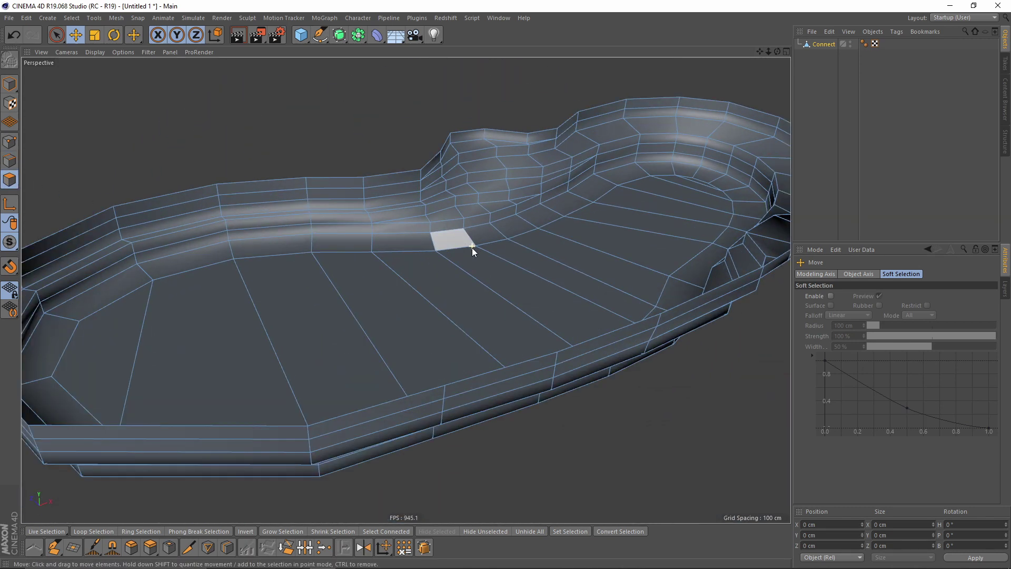
{"action": "double_click", "coordinate": [476, 247]}
{"action": "left_click_drag", "start_coordinate": [475, 238], "coordinate": [577, 271], "text": "alt"}
Extrude the selected pool polygons with Create Caps enabled and an offset of about -10.6 cm to give the shell thickness
{"action": "right_click", "coordinate": [577, 271]}
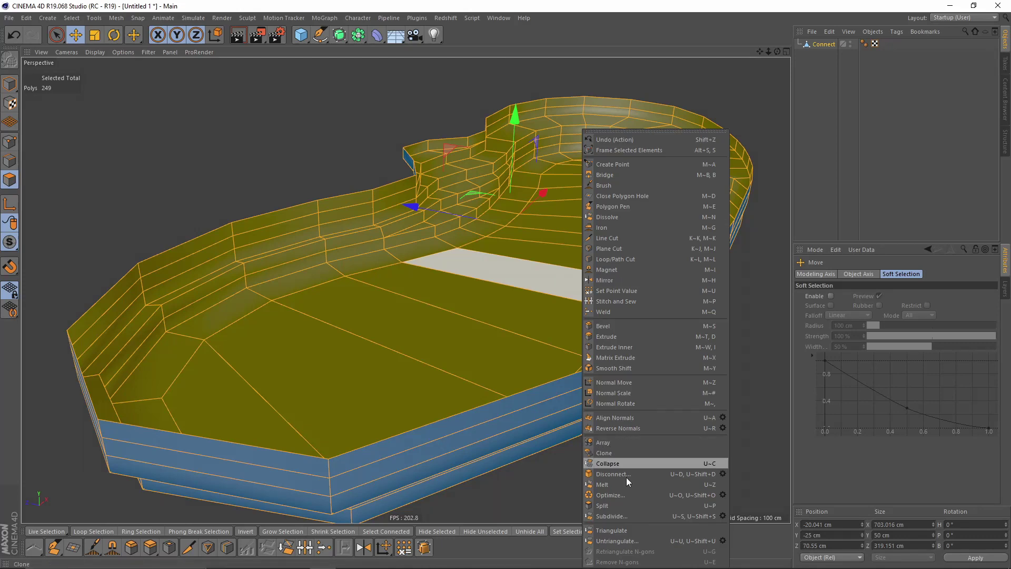
{"action": "left_click", "coordinate": [614, 336]}
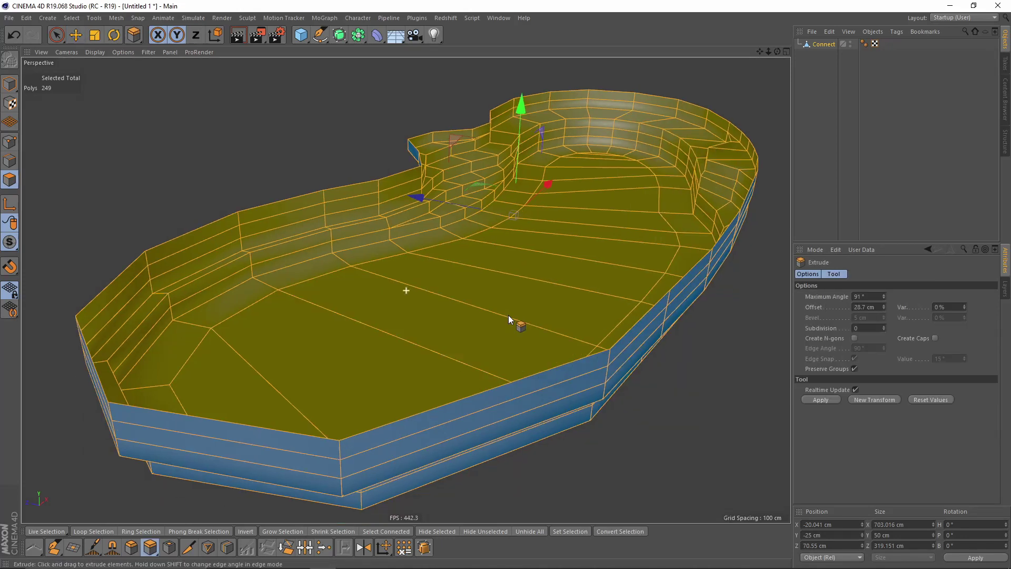
{"action": "left_click_drag", "start_coordinate": [508, 315], "coordinate": [514, 292], "text": "alt"}
{"action": "mouse_move", "coordinate": [605, 389]}
{"action": "left_mouse_down"}
{"action": "mouse_move", "coordinate": [639, 389]}
{"action": "mouse_move", "coordinate": [593, 388]}
{"action": "left_mouse_up"}
{"action": "key", "text": "ctrl+z"}
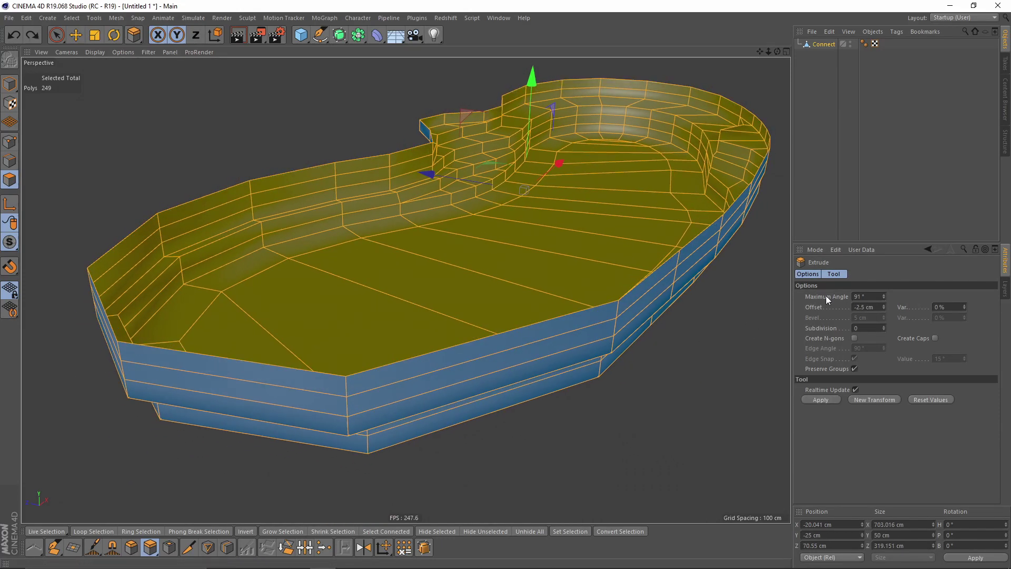
{"action": "left_click", "coordinate": [935, 338]}
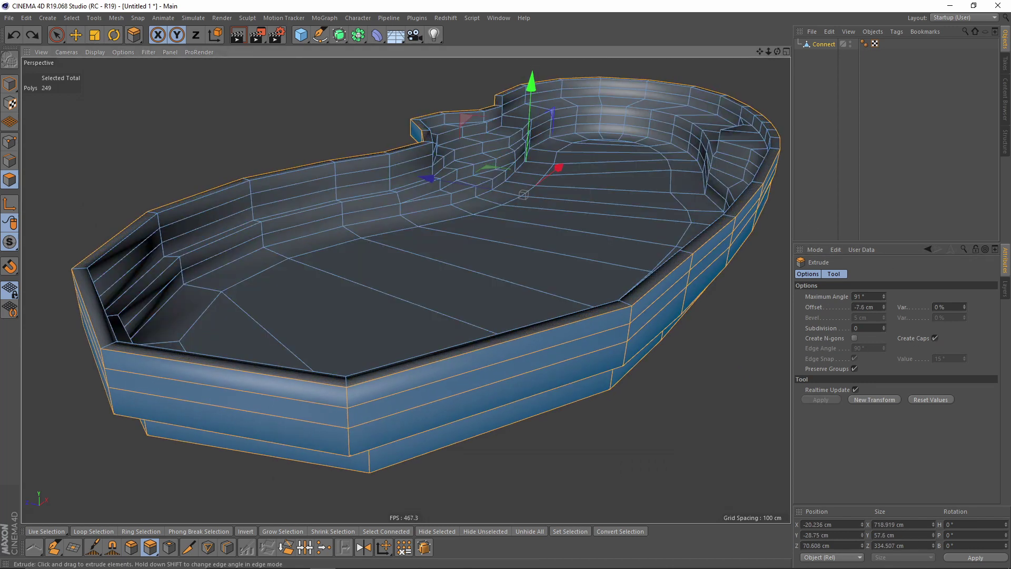
{"action": "left_click_drag", "start_coordinate": [639, 265], "coordinate": [625, 266]}
Select all polygons of the thickened pool and reverse their normals
{"action": "middle_click", "coordinate": [625, 265]}
{"action": "middle_click", "coordinate": [630, 178]}
{"action": "middle_click", "coordinate": [629, 178]}
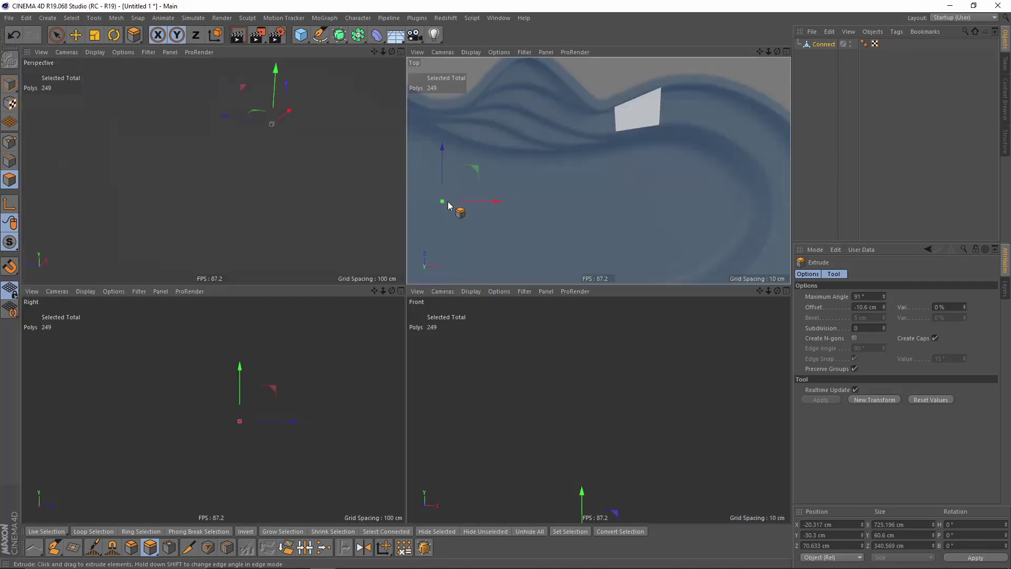
{"action": "middle_click", "coordinate": [306, 189]}
{"action": "left_click_drag", "start_coordinate": [347, 206], "coordinate": [542, 187], "text": "alt"}
{"action": "key", "text": "ctrl+a"}
{"action": "right_click", "coordinate": [564, 188]}
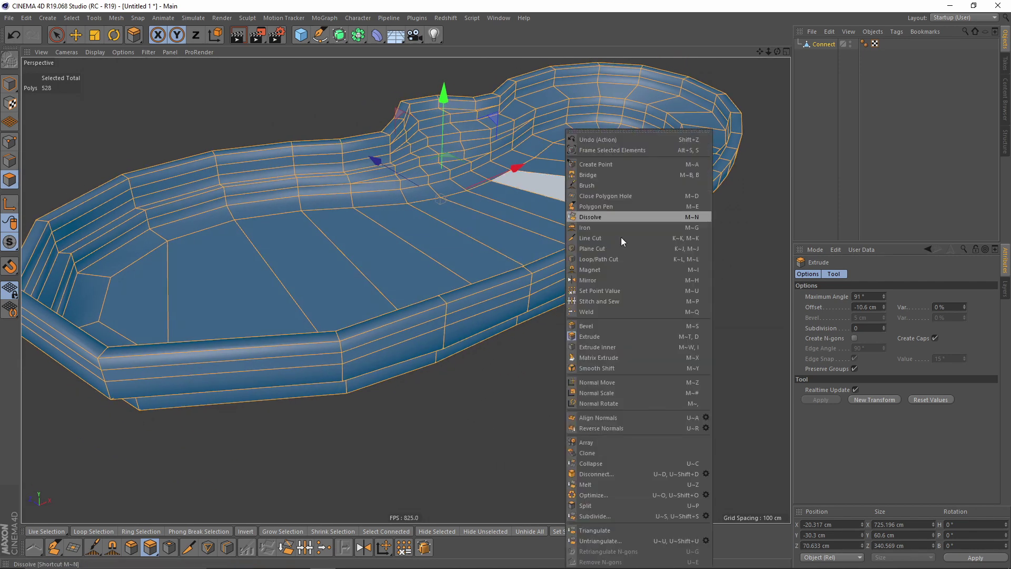
{"action": "left_click", "coordinate": [599, 428]}
Add a loop cut along the riser of the lowest pool step at an offset of about 75%
{"action": "left_click_drag", "start_coordinate": [599, 428], "coordinate": [438, 248], "text": "alt"}
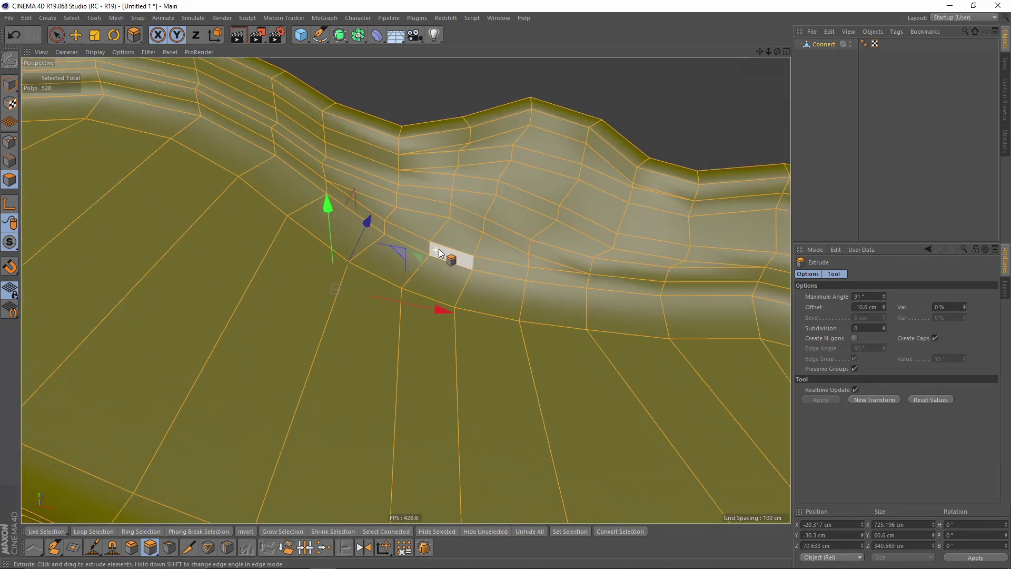
{"action": "right_click", "coordinate": [587, 241]}
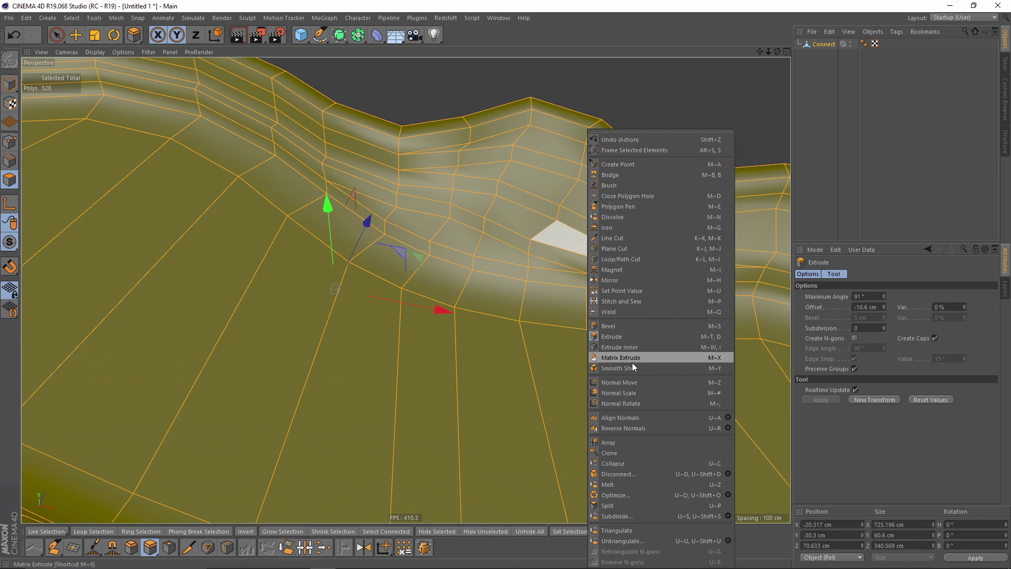
{"action": "left_click", "coordinate": [624, 259]}
{"action": "left_click_drag", "start_coordinate": [436, 216], "coordinate": [443, 185], "text": "alt"}
{"action": "left_click_drag", "start_coordinate": [406, 288], "coordinate": [374, 205], "text": "alt"}
{"action": "left_click_drag", "start_coordinate": [383, 257], "coordinate": [393, 305], "text": "alt"}
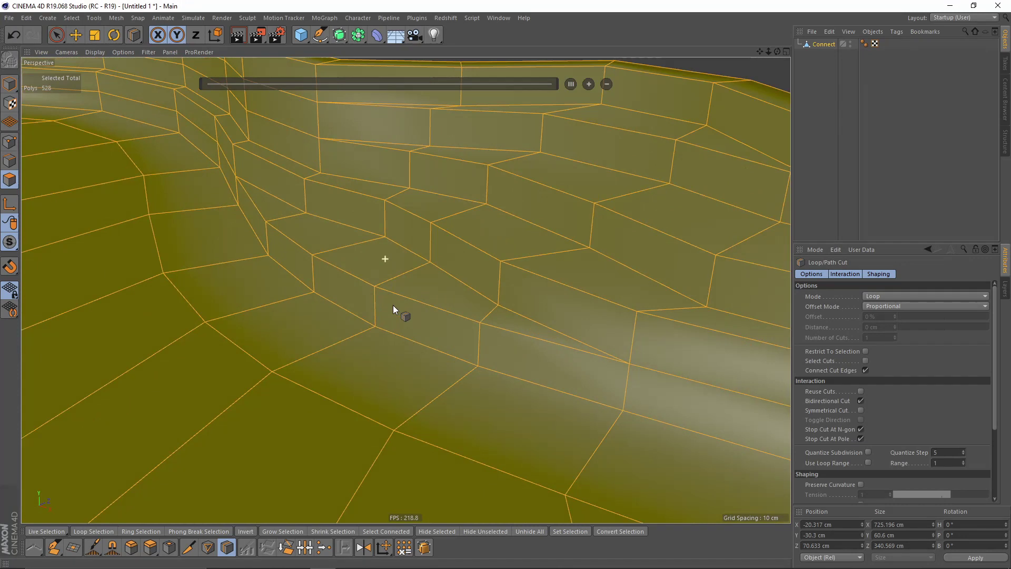
{"action": "left_click", "coordinate": [377, 301]}
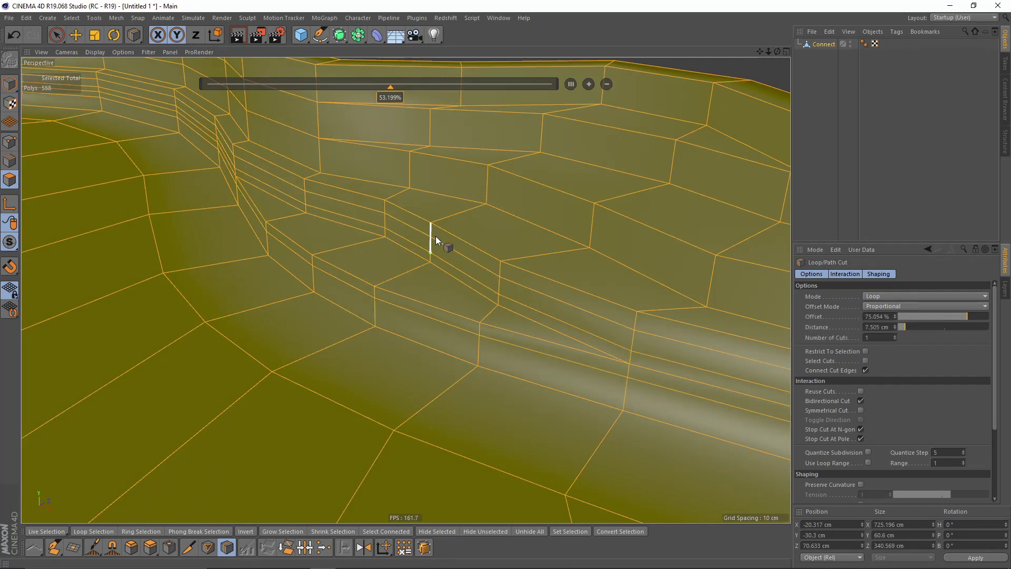
Add supporting loop cuts along the risers of the upper pool steps, with the uppermost riser's offset at about 74%
{"action": "left_click", "coordinate": [492, 174]}
{"action": "left_click", "coordinate": [433, 116]}
{"action": "left_click_drag", "start_coordinate": [433, 116], "coordinate": [419, 212], "text": "alt"}
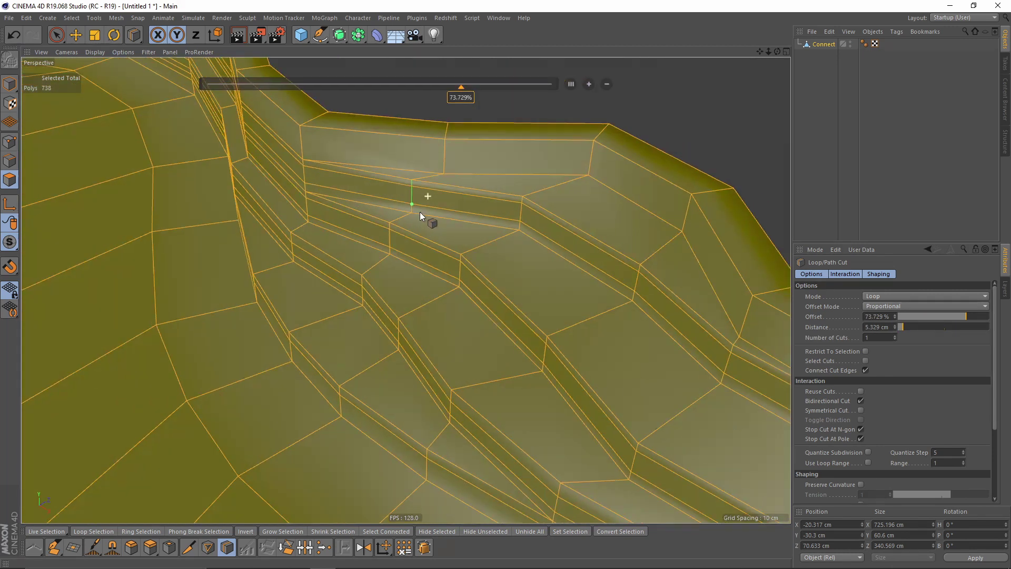
{"action": "left_click", "coordinate": [444, 163]}
{"action": "left_click_drag", "start_coordinate": [445, 147], "coordinate": [413, 268], "text": "alt"}
Add the remaining supporting loop cuts along the pool steps, undoing and redoing the misplaced one
{"action": "left_click", "coordinate": [540, 169]}
{"action": "left_click", "coordinate": [412, 210]}
{"action": "key", "text": "ctrl+z"}
{"action": "left_click", "coordinate": [412, 267]}
{"action": "left_click_drag", "start_coordinate": [429, 302], "coordinate": [432, 364], "text": "alt"}
{"action": "left_click", "coordinate": [439, 314]}
{"action": "left_click", "coordinate": [453, 344]}
Add a loop cut around the outer border of the pool floor at an offset of about 75%
{"action": "left_click_drag", "start_coordinate": [406, 288], "coordinate": [363, 330], "text": "alt"}
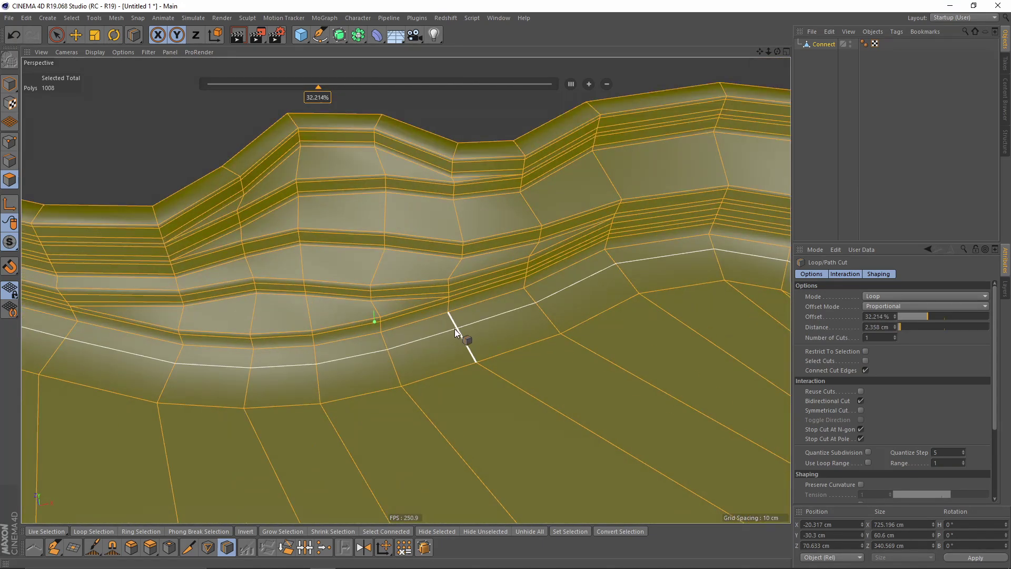
{"action": "left_click", "coordinate": [455, 324]}
{"action": "right_click_drag", "start_coordinate": [501, 320], "coordinate": [482, 325], "text": "alt"}
{"action": "left_click_drag", "start_coordinate": [467, 338], "coordinate": [399, 324], "text": "alt"}
{"action": "right_click_drag", "start_coordinate": [399, 325], "coordinate": [388, 300], "text": "alt"}
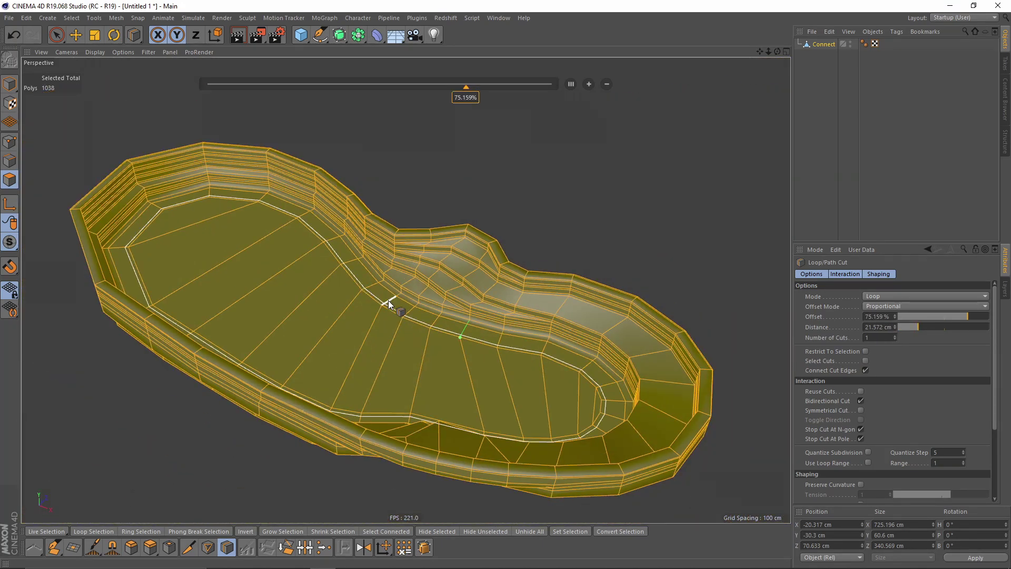
Select the two narrow polygons at the tapering ends of the uppermost pool step's tread
{"action": "left_click_drag", "start_coordinate": [421, 261], "coordinate": [337, 274], "text": "alt"}
{"action": "left_click_drag", "start_coordinate": [406, 289], "coordinate": [482, 200], "text": "alt"}
{"action": "middle_click_drag", "start_coordinate": [483, 200], "coordinate": [587, 332], "text": "alt"}
{"action": "left_click_drag", "start_coordinate": [596, 336], "coordinate": [674, 337], "text": "alt"}
{"action": "right_click_drag", "start_coordinate": [460, 305], "coordinate": [584, 303], "text": "alt"}
{"action": "middle_click_drag", "start_coordinate": [518, 317], "coordinate": [419, 273], "text": "alt"}
{"action": "right_click_drag", "start_coordinate": [419, 274], "coordinate": [461, 275], "text": "alt"}
{"action": "left_click_drag", "start_coordinate": [454, 278], "coordinate": [359, 268], "text": "alt"}
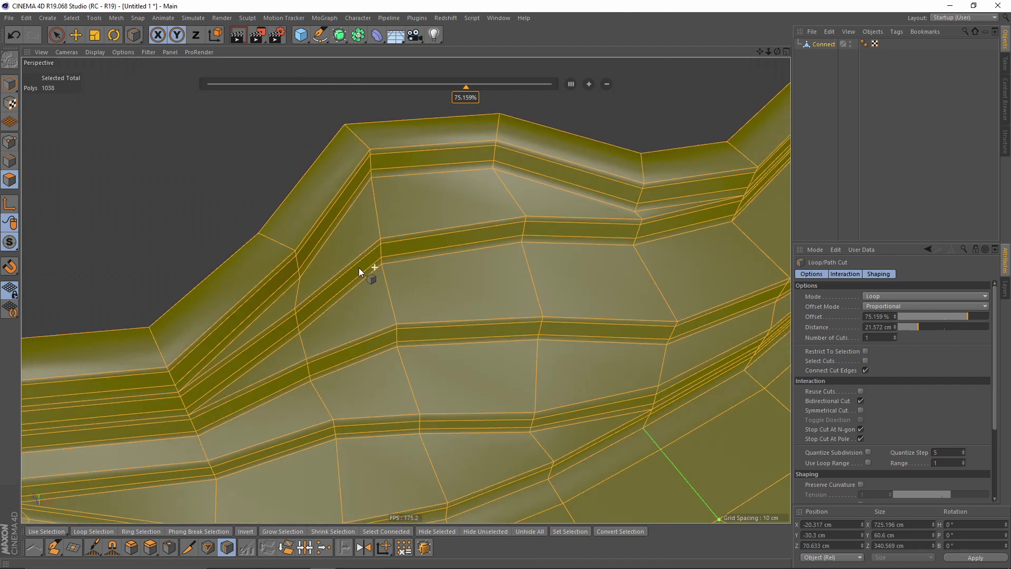
{"action": "right_click_drag", "start_coordinate": [359, 268], "coordinate": [387, 263], "text": "alt"}
{"action": "key", "text": "e"}
{"action": "left_click", "coordinate": [276, 301]}
{"action": "left_click", "coordinate": [694, 201], "text": "shift"}
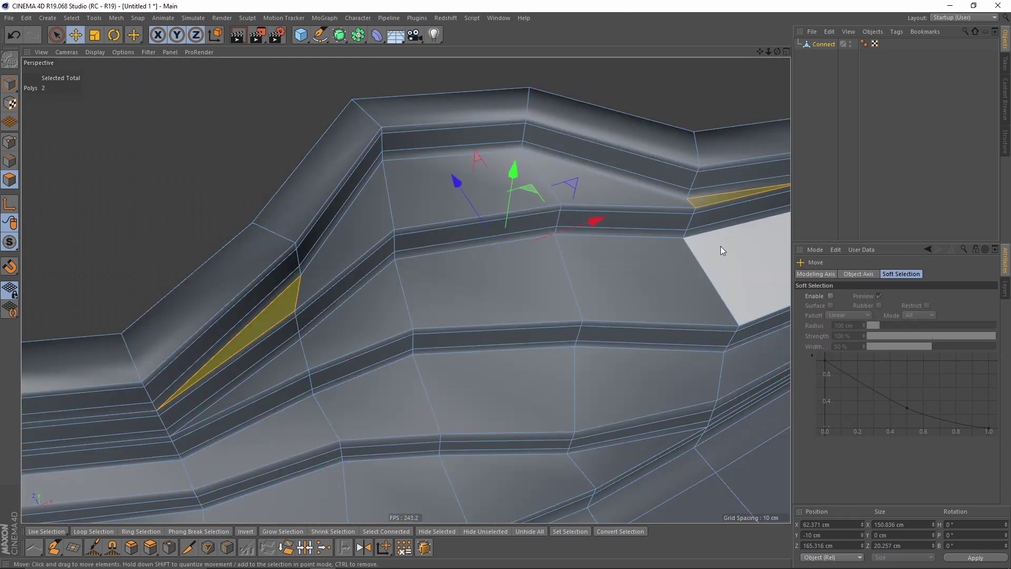
Line-cut lengthwise through the uppermost step's tread, from the tapered polygon at one end to the one at the other
{"action": "scroll", "coordinate": [490, 258], "scroll_direction": "up", "scroll_amount": 2}
{"action": "middle_click_drag", "start_coordinate": [720, 245], "coordinate": [573, 215], "text": "alt"}
{"action": "left_click_drag", "start_coordinate": [310, 271], "coordinate": [409, 265], "text": "alt"}
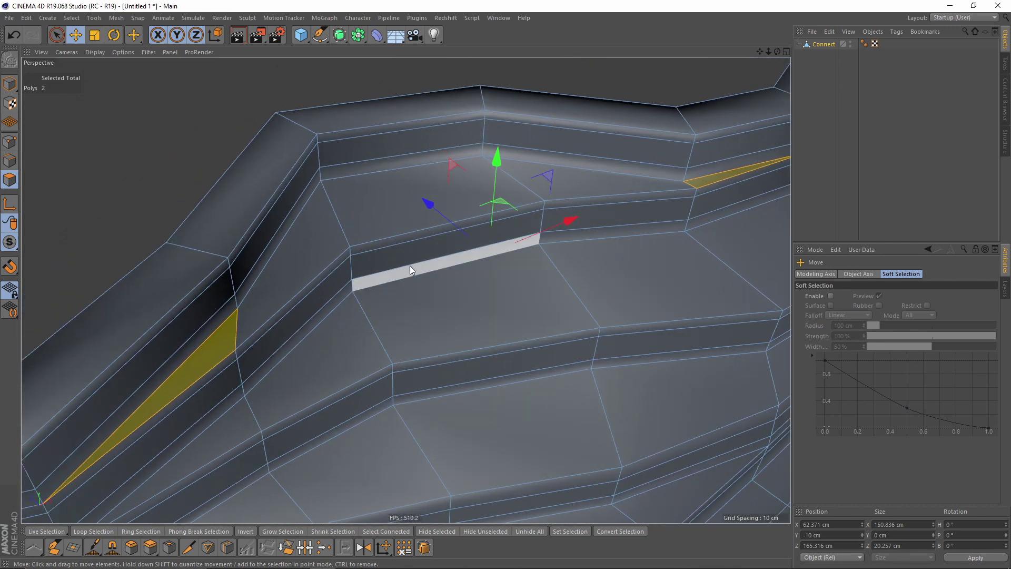
{"action": "right_click", "coordinate": [410, 266]}
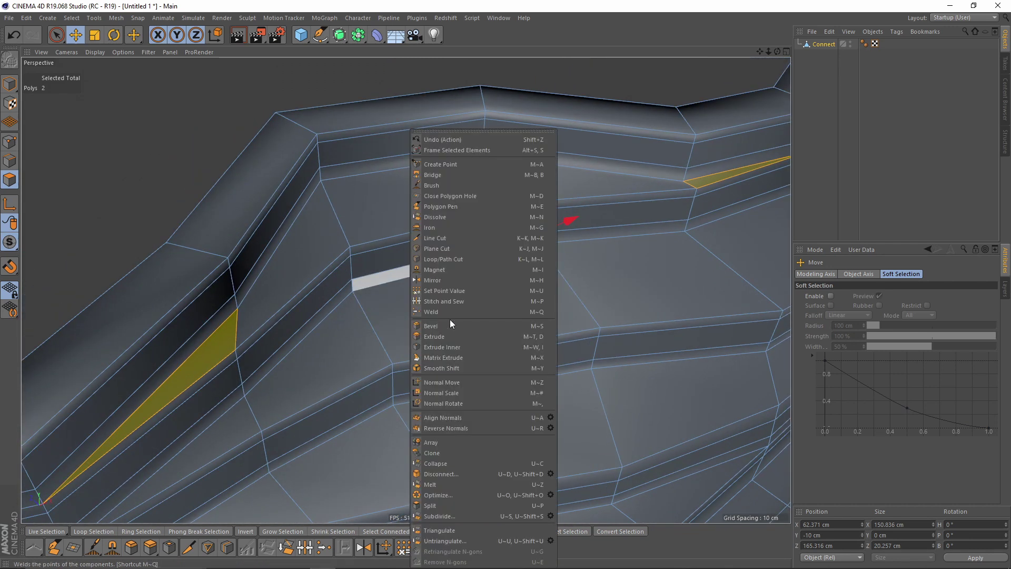
{"action": "left_click", "coordinate": [435, 238]}
{"action": "left_click_drag", "start_coordinate": [316, 279], "coordinate": [229, 338], "text": "alt"}
{"action": "left_click", "coordinate": [221, 338]}
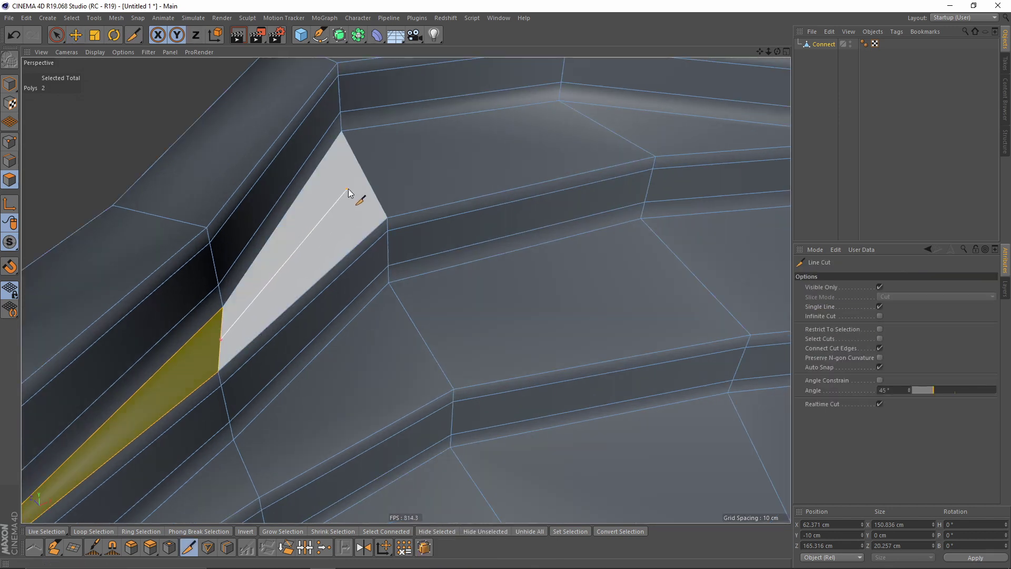
{"action": "left_click_drag", "start_coordinate": [363, 183], "coordinate": [485, 161], "text": "alt"}
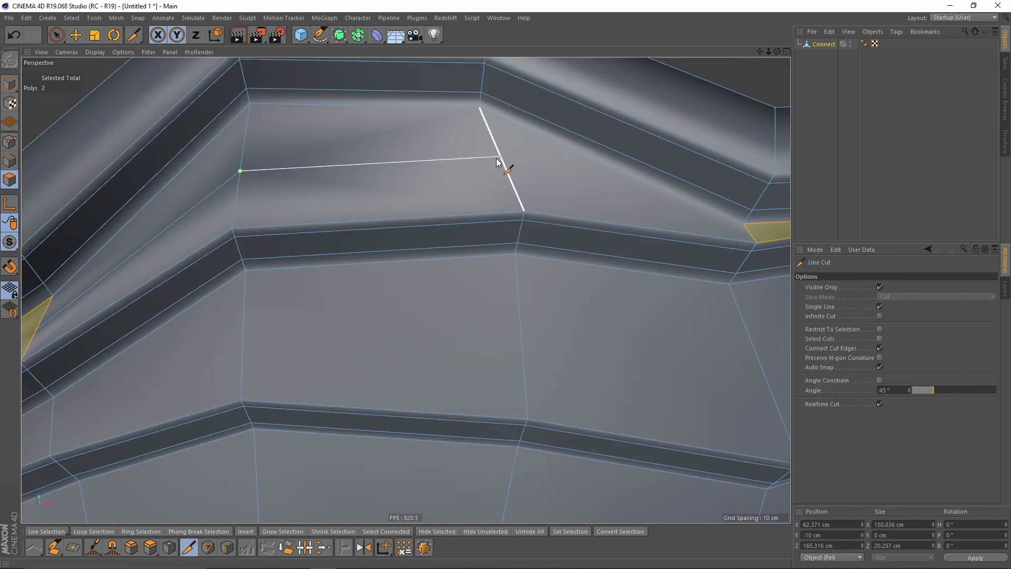
{"action": "left_click", "coordinate": [500, 156]}
{"action": "scroll", "coordinate": [719, 251], "scroll_direction": "up", "scroll_amount": 3}
{"action": "left_click", "coordinate": [757, 227]}
Switch to point mode and activate the Slide tool for the points of the uppermost step's new cut
{"action": "right_click", "coordinate": [755, 228]}
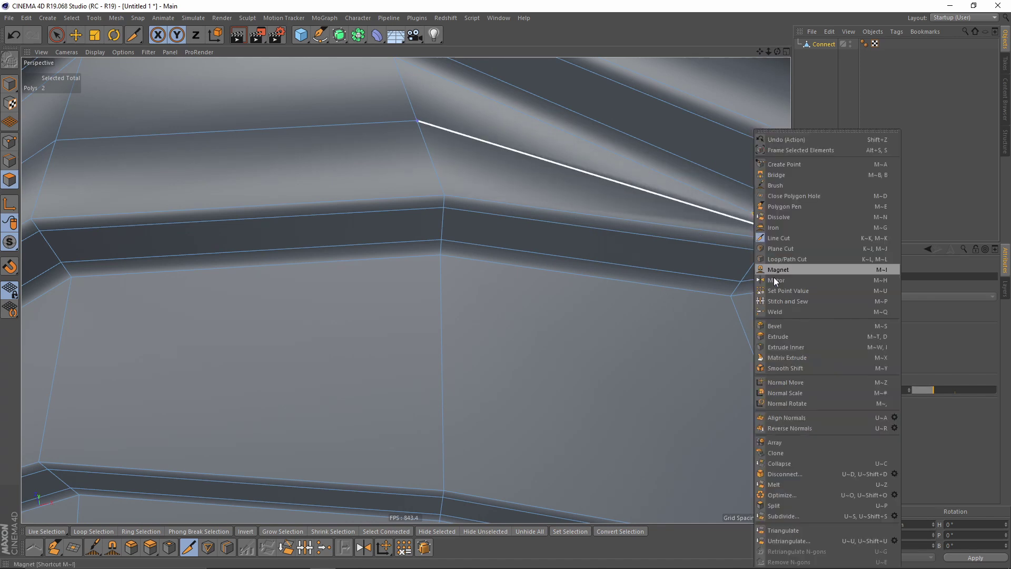
{"action": "left_click", "coordinate": [13, 147]}
{"action": "left_click", "coordinate": [13, 148]}
{"action": "right_click", "coordinate": [592, 217]}
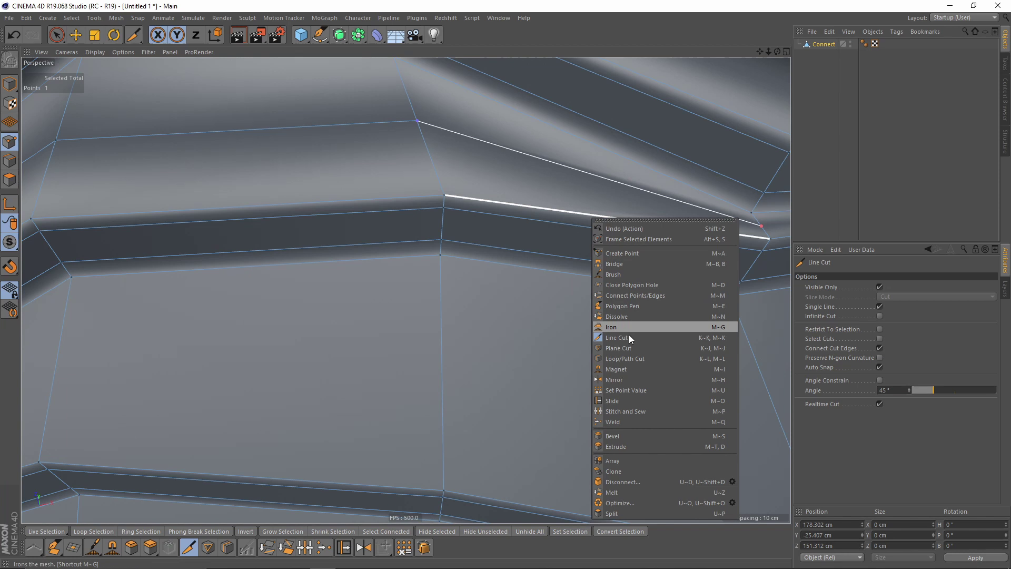
{"action": "left_click", "coordinate": [615, 402]}
Line-cut lengthwise through the middle of the lowest step's tread and activate the Slide tool for its points
{"action": "middle_click_drag", "start_coordinate": [747, 241], "coordinate": [571, 301], "text": "alt"}
{"action": "left_click_drag", "start_coordinate": [571, 301], "coordinate": [248, 339], "text": "alt"}
{"action": "key", "text": "k"}
{"action": "key", "text": "k"}
{"action": "left_click", "coordinate": [223, 339]}
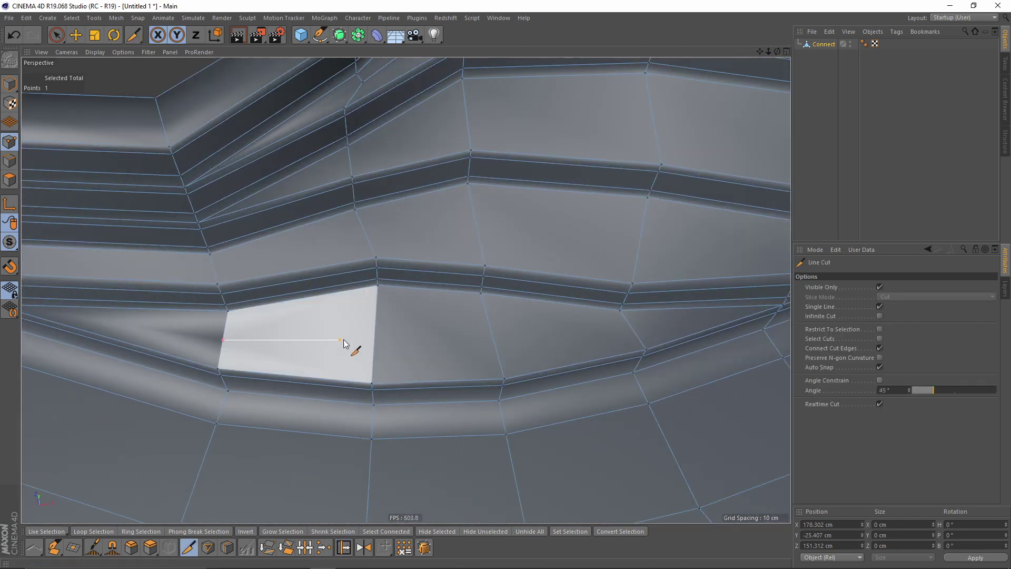
{"action": "left_click", "coordinate": [374, 339]}
{"action": "left_click", "coordinate": [494, 338]}
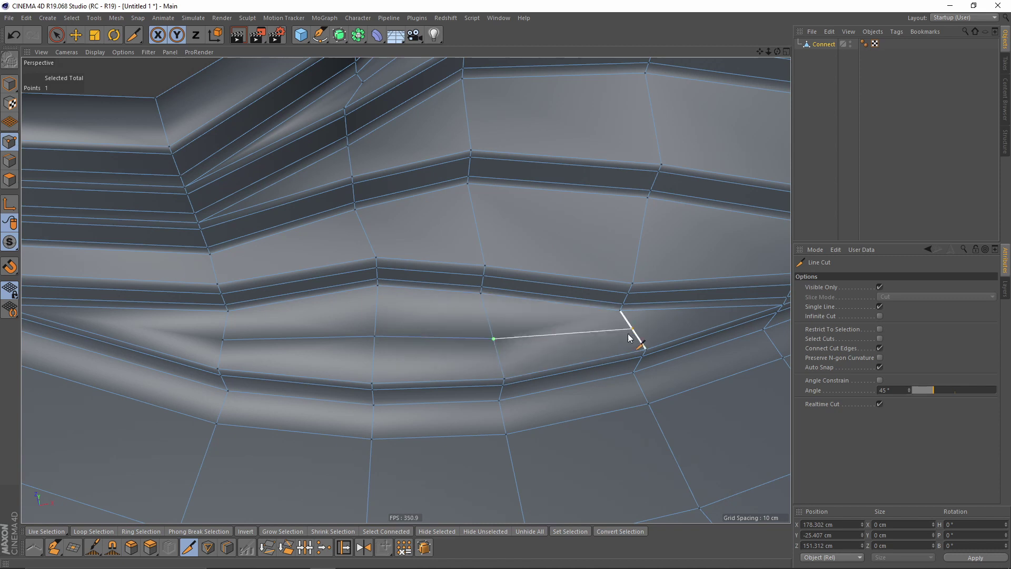
{"action": "left_click", "coordinate": [633, 331]}
{"action": "key", "text": "m"}
{"action": "key", "text": "o"}
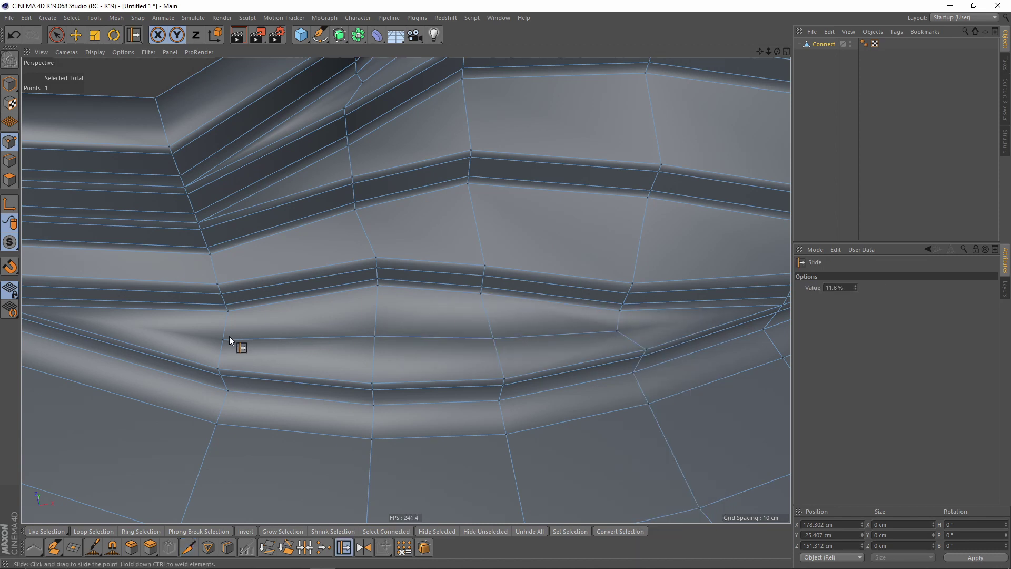
Place the Connect mesh under a Subdivision Surface and raise its editor subdivision level
{"action": "left_click_drag", "start_coordinate": [338, 345], "coordinate": [466, 216], "text": "alt"}
{"action": "left_click", "coordinate": [817, 44]}
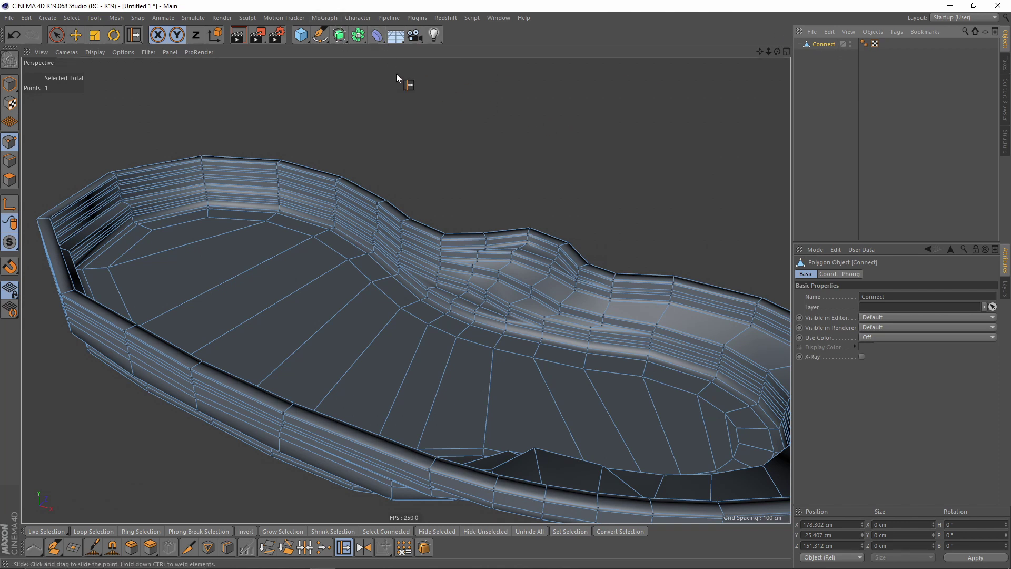
{"action": "left_click", "coordinate": [339, 37], "text": "alt"}
{"action": "scroll", "coordinate": [558, 265], "scroll_direction": "up", "scroll_amount": 10}
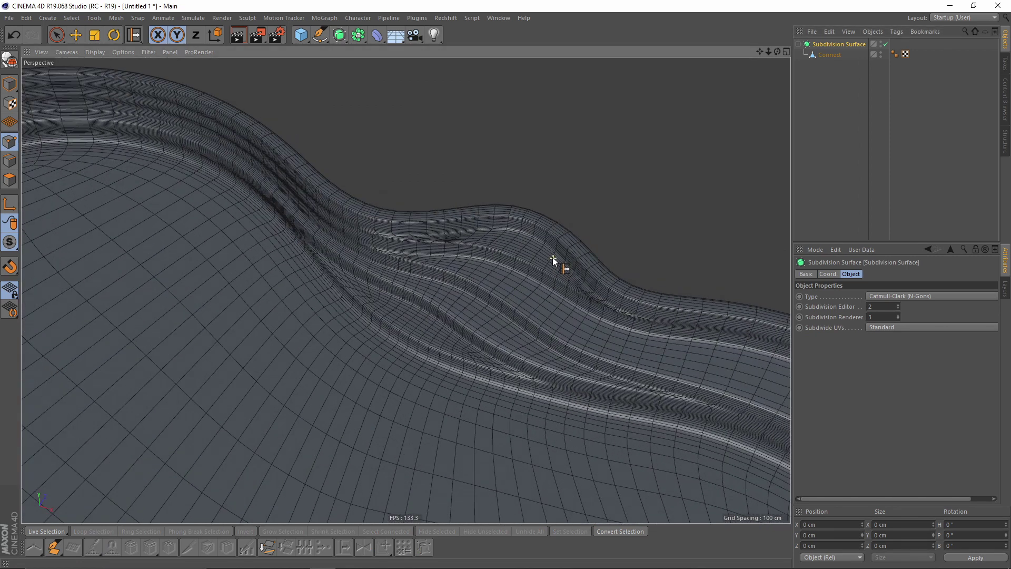
{"action": "left_click_drag", "start_coordinate": [548, 253], "coordinate": [516, 313], "text": "alt"}
{"action": "left_click", "coordinate": [898, 304]}
{"action": "mouse_move", "coordinate": [453, 220]}
{"action": "left_mouse_down", "text": "alt"}
{"action": "mouse_move", "coordinate": [292, 192]}
{"action": "mouse_move", "coordinate": [392, 274]}
{"action": "mouse_move", "coordinate": [361, 365]}
{"action": "mouse_move", "coordinate": [406, 210]}
{"action": "mouse_move", "coordinate": [399, 242]}
{"action": "mouse_move", "coordinate": [477, 216]}
{"action": "mouse_move", "coordinate": [479, 252]}
{"action": "mouse_move", "coordinate": [425, 234]}
{"action": "mouse_move", "coordinate": [518, 237]}
{"action": "mouse_move", "coordinate": [487, 244]}
{"action": "mouse_move", "coordinate": [469, 278]}
{"action": "mouse_move", "coordinate": [465, 255]}
{"action": "mouse_move", "coordinate": [386, 244]}
{"action": "mouse_move", "coordinate": [353, 265]}
{"action": "mouse_move", "coordinate": [226, 264]}
{"action": "left_mouse_up", "text": "alt"}
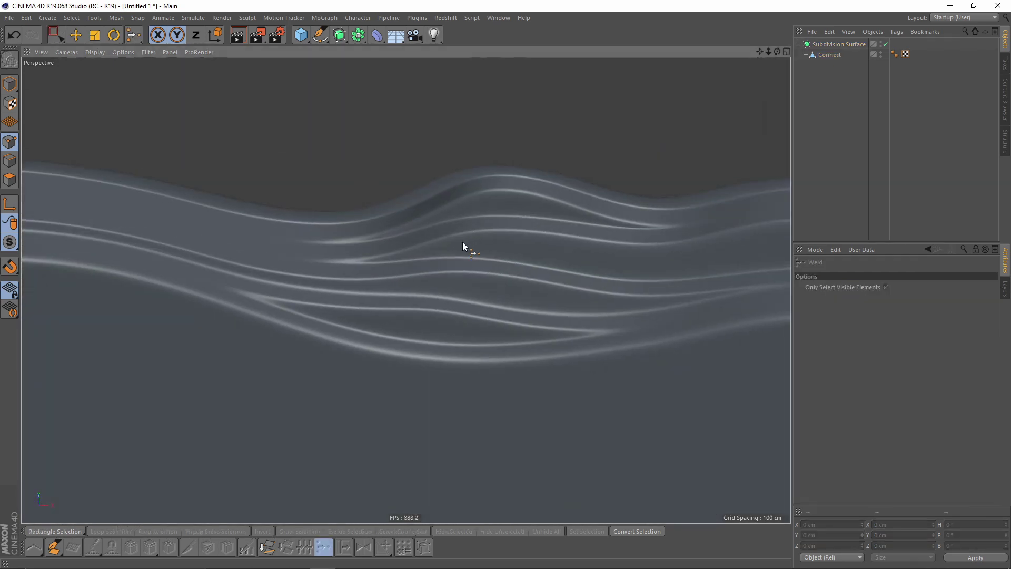